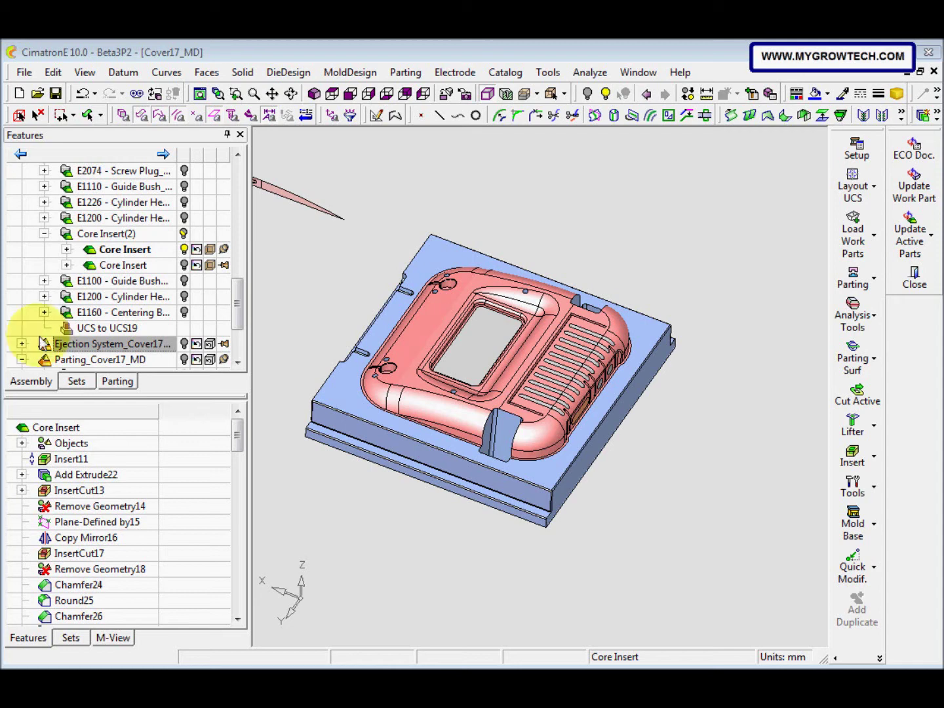
# Step: Create a new ECO record numbered 003 with Internal source and the headline Exercise 6
pyautogui.click(928, 158)
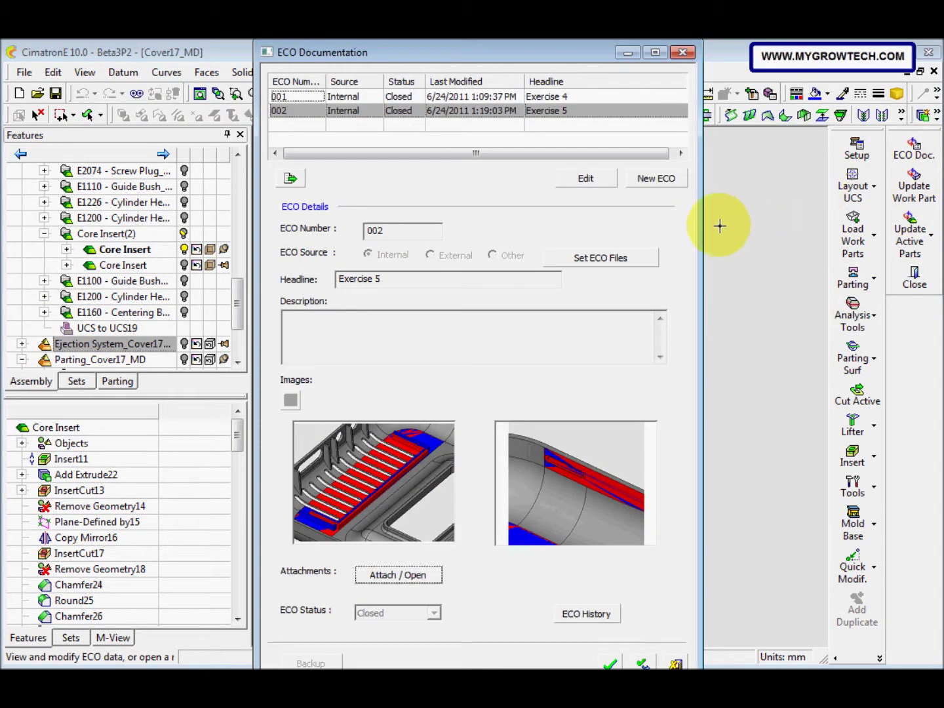
pyautogui.click(656, 179)
pyautogui.click(390, 235)
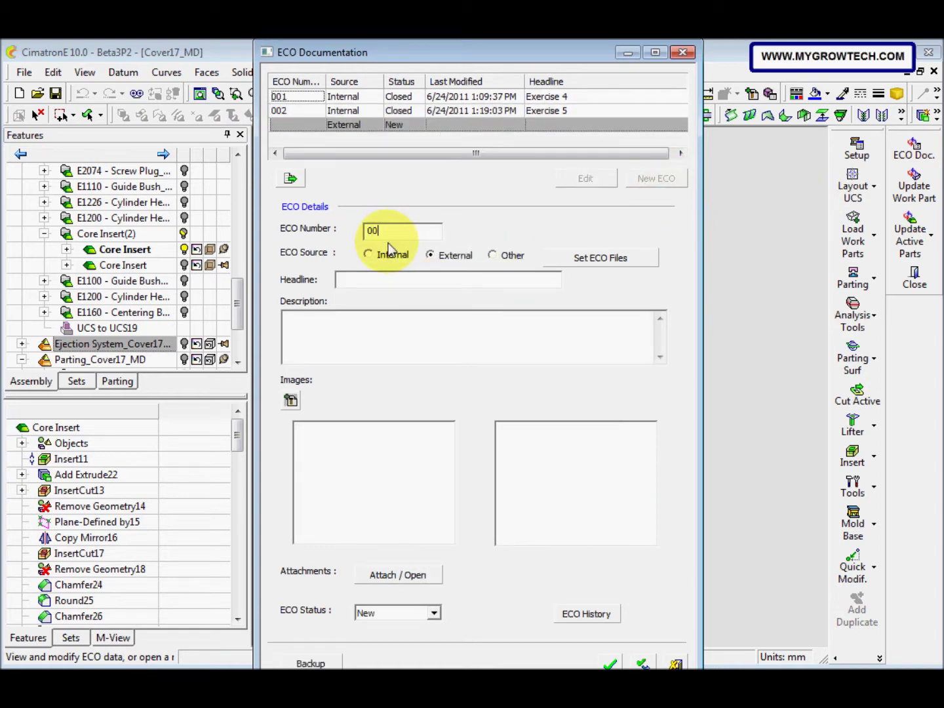
pyautogui.click(370, 255)
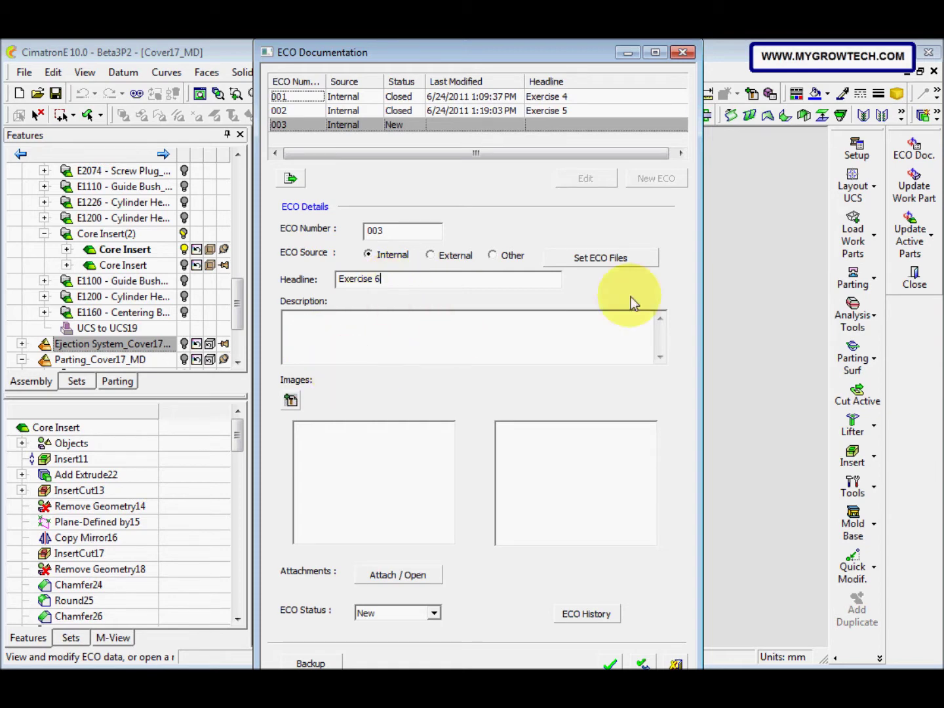
# Step: Set Cover17R3.elt as the new ECO file for the current master file
pyautogui.click(614, 265)
pyautogui.doubleClick(487, 325)
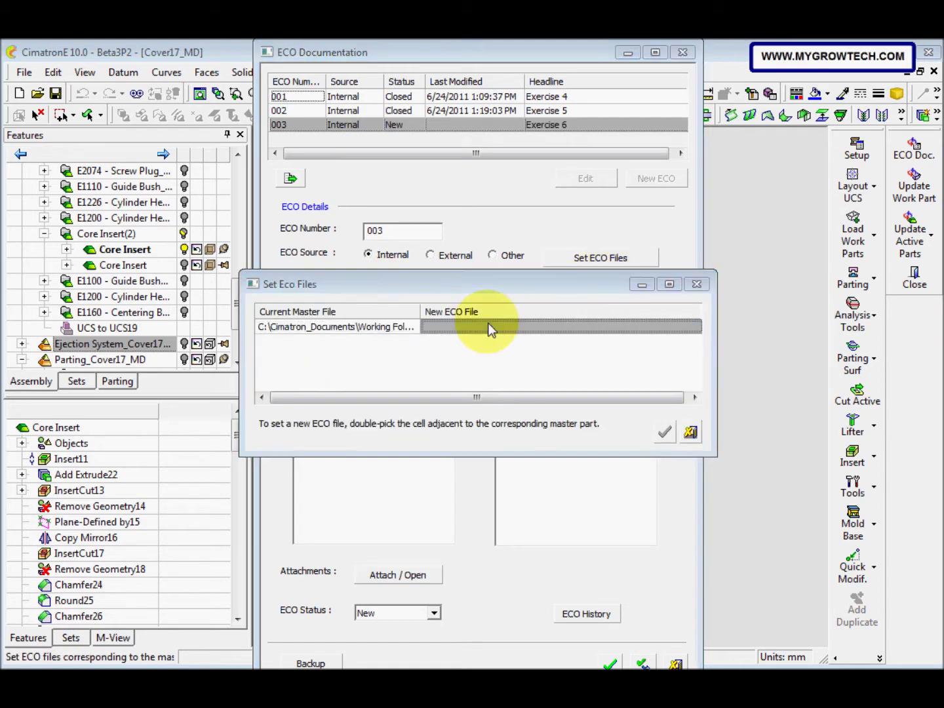
pyautogui.click(316, 205)
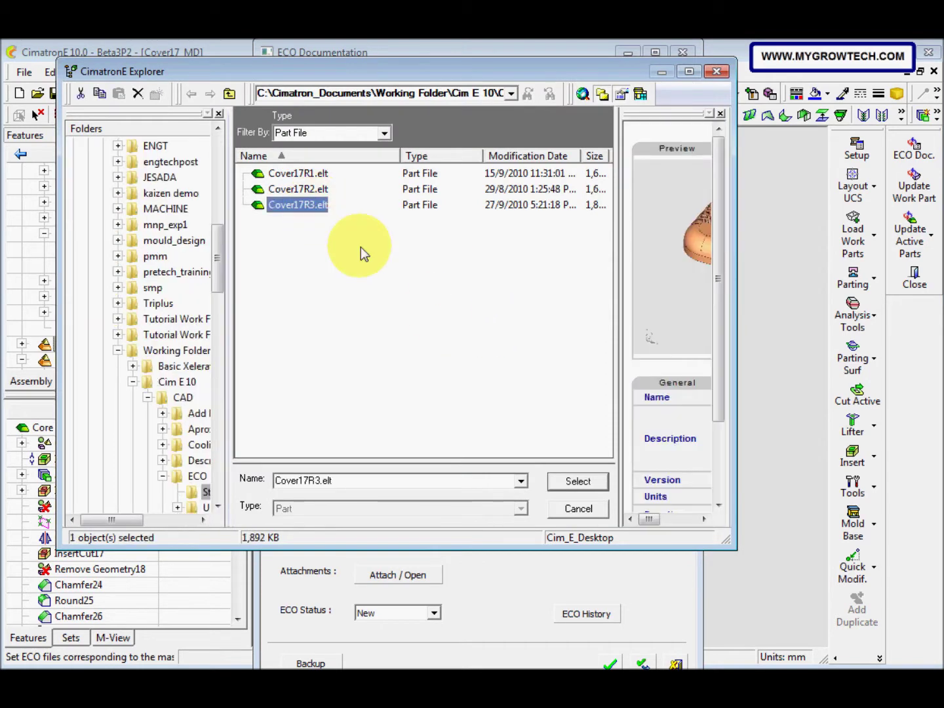
pyautogui.click(565, 480)
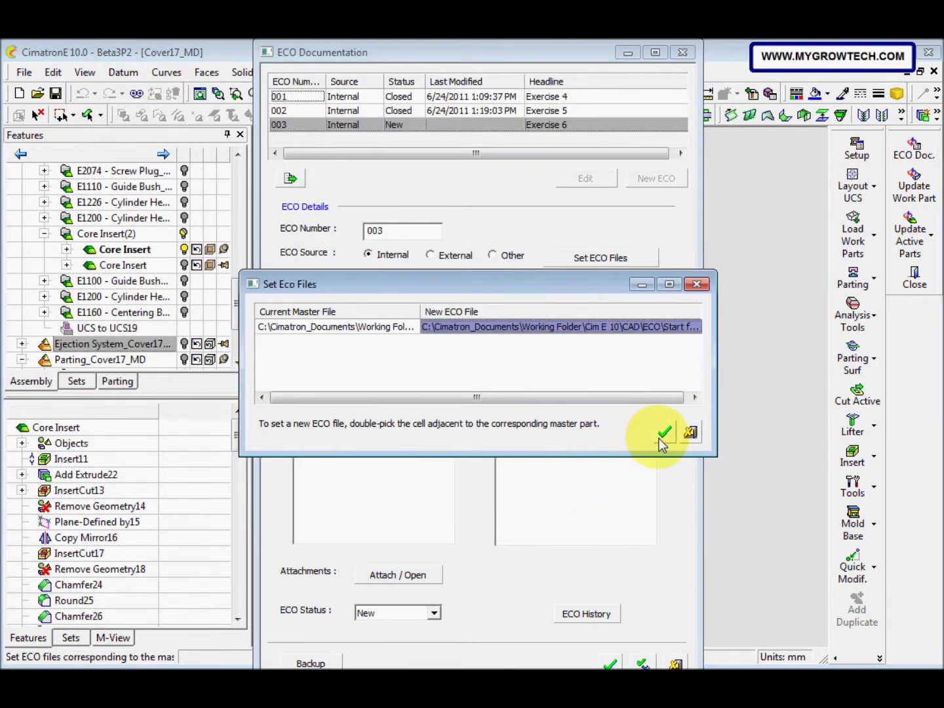
pyautogui.click(664, 433)
# Step: Add ECO 003_1.jpg as the first picture and ECO 003_2.jpg as the second picture of the ECO record
pyautogui.click(291, 401)
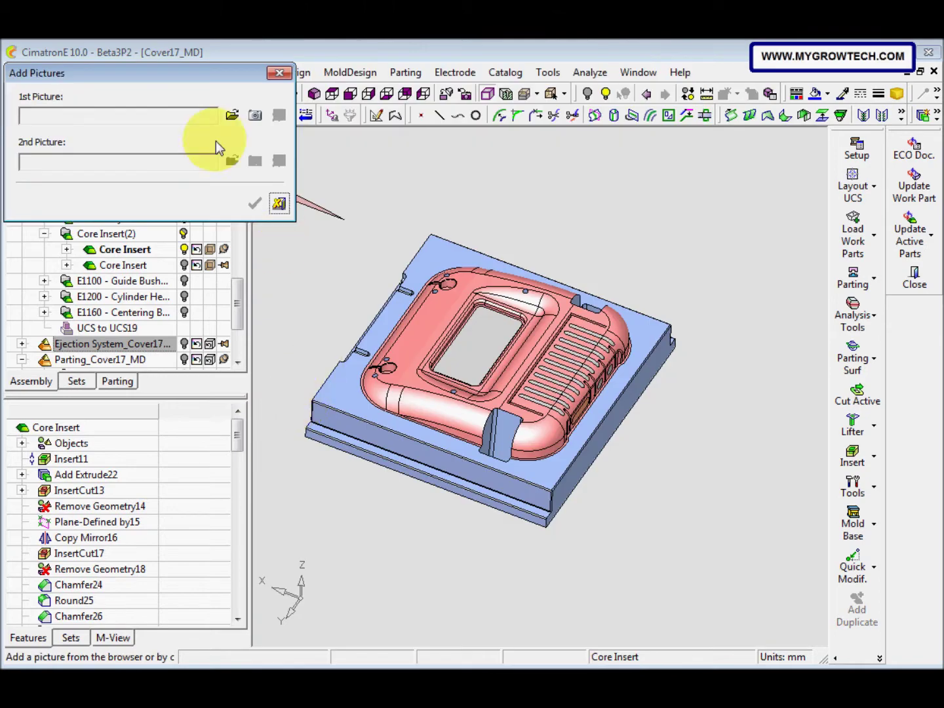
pyautogui.moveTo(222, 73); pyautogui.dragTo(398, 130)
pyautogui.click(406, 173)
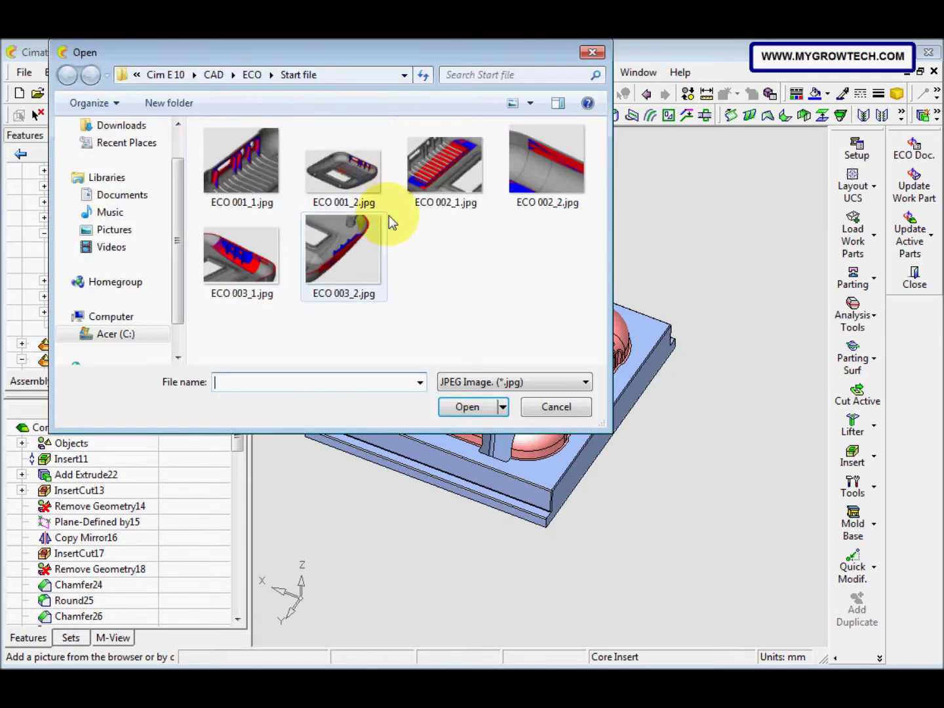
pyautogui.click(223, 278)
pyautogui.click(467, 405)
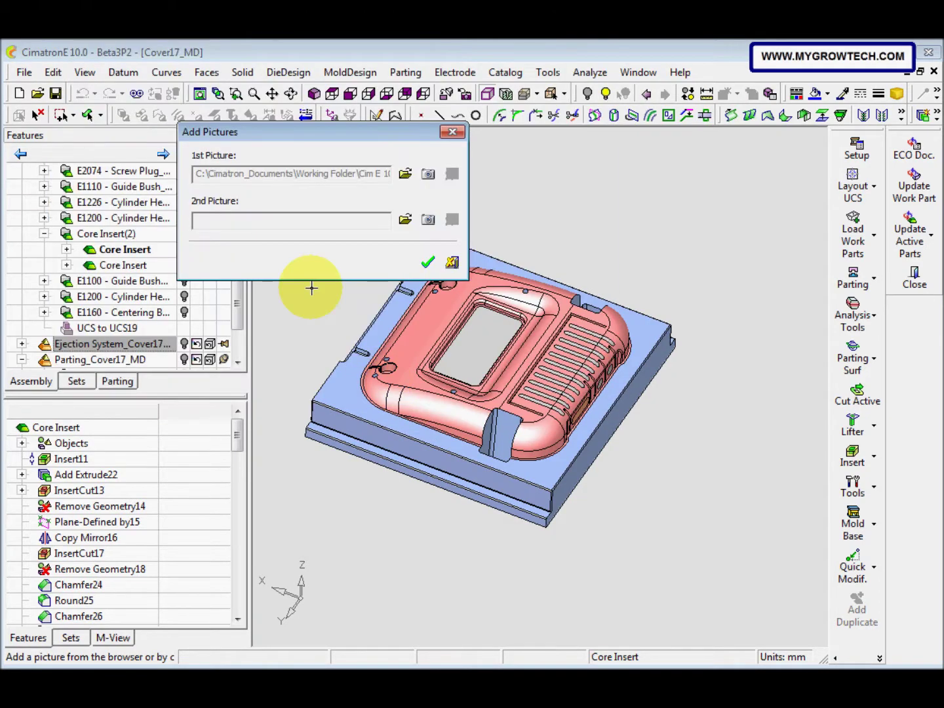
pyautogui.click(405, 219)
pyautogui.click(330, 277)
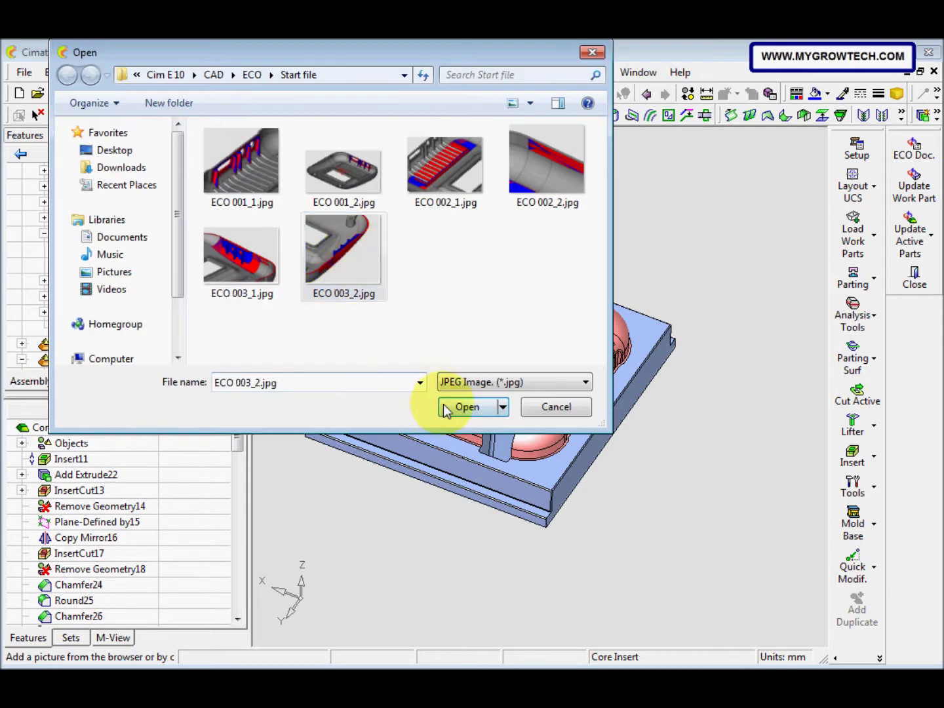
pyautogui.click(466, 405)
pyautogui.click(428, 262)
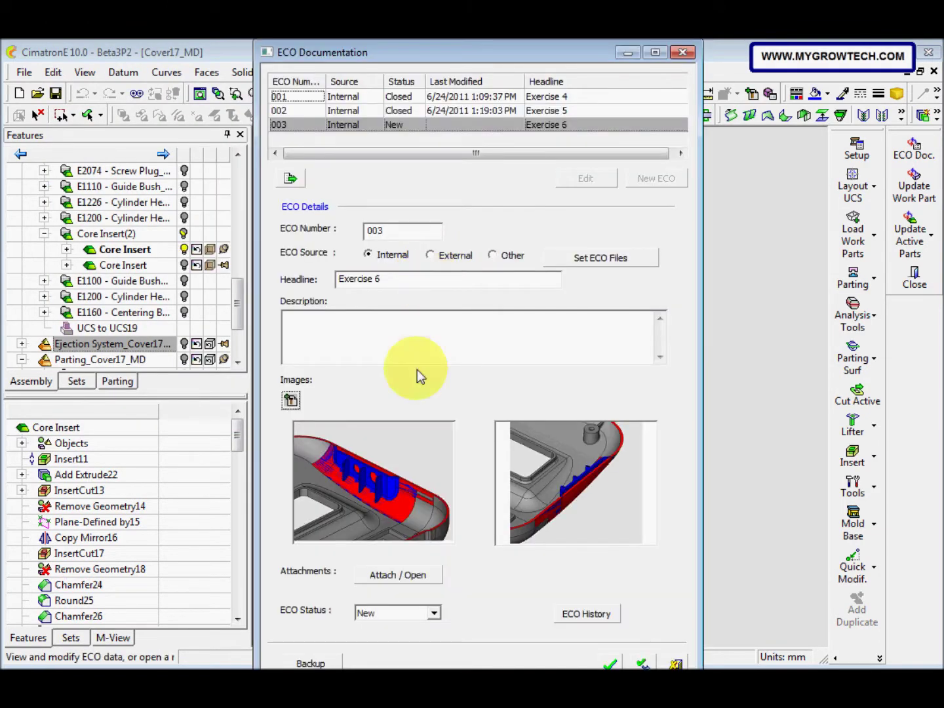
# Step: Set the ECO status to In Work and save the ECO documentation
pyautogui.click(434, 613)
pyautogui.click(422, 640)
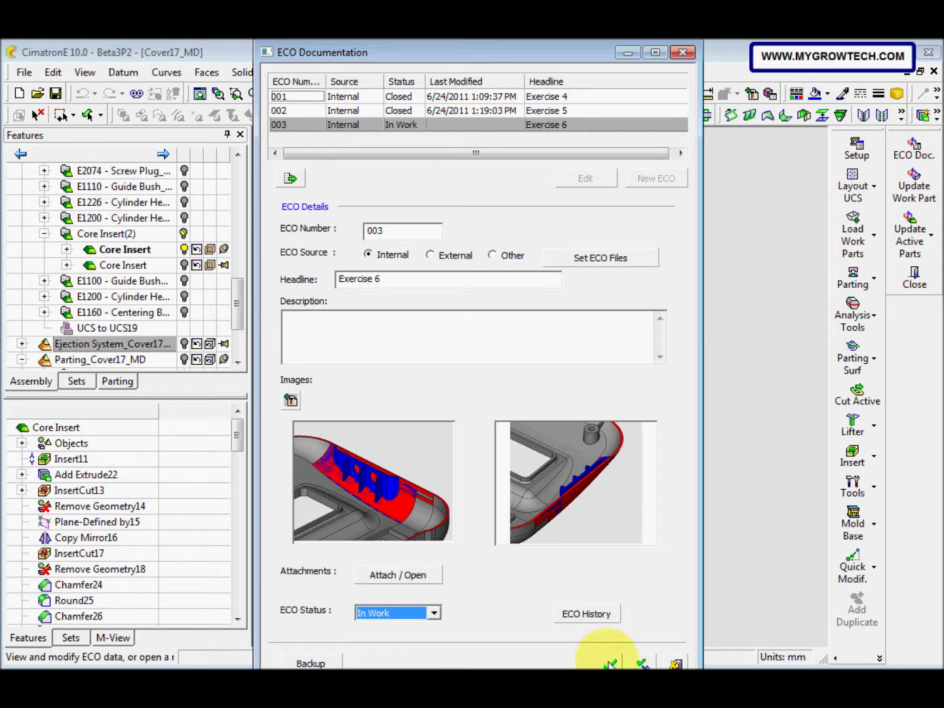
pyautogui.click(611, 664)
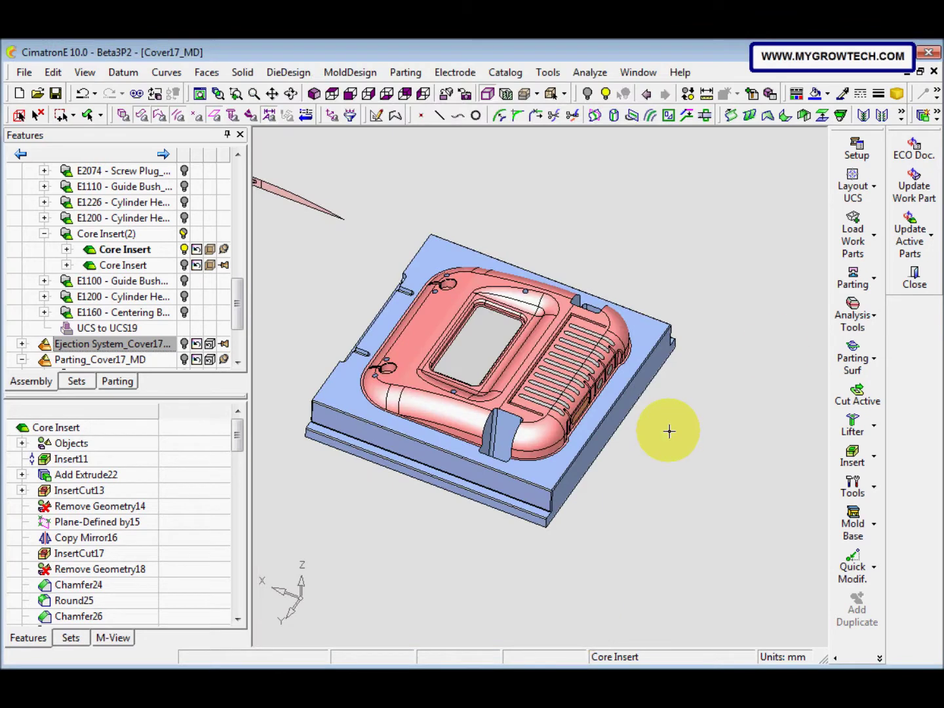
# Step: Create and add a Diff part comparing Cover17R2 with Cover17R3 at its current location, suppressing the older Diff parts
pyautogui.click(911, 216)
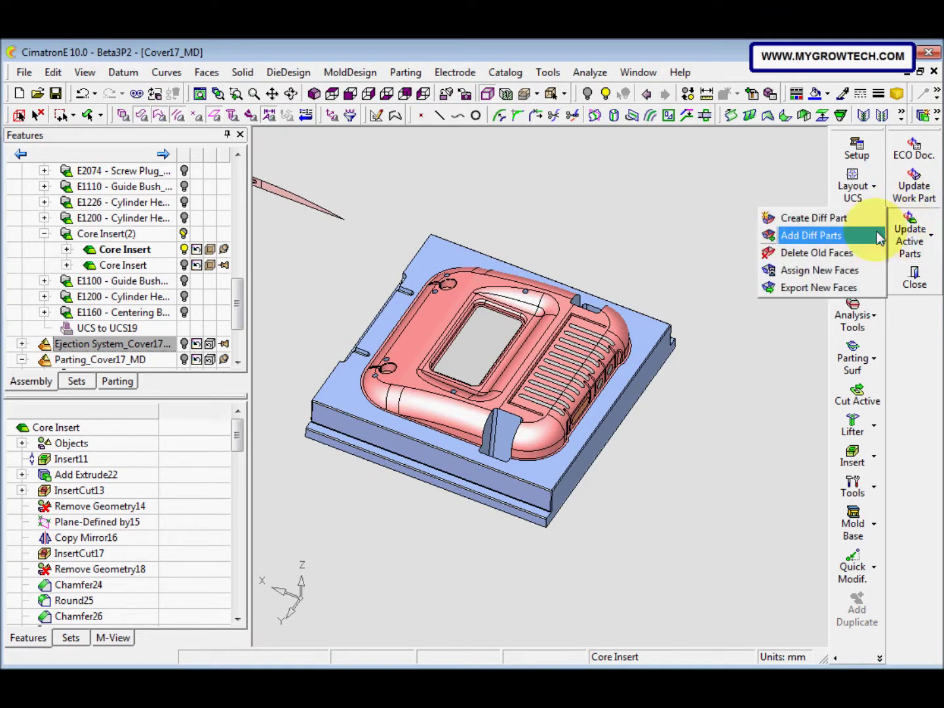
pyautogui.click(813, 220)
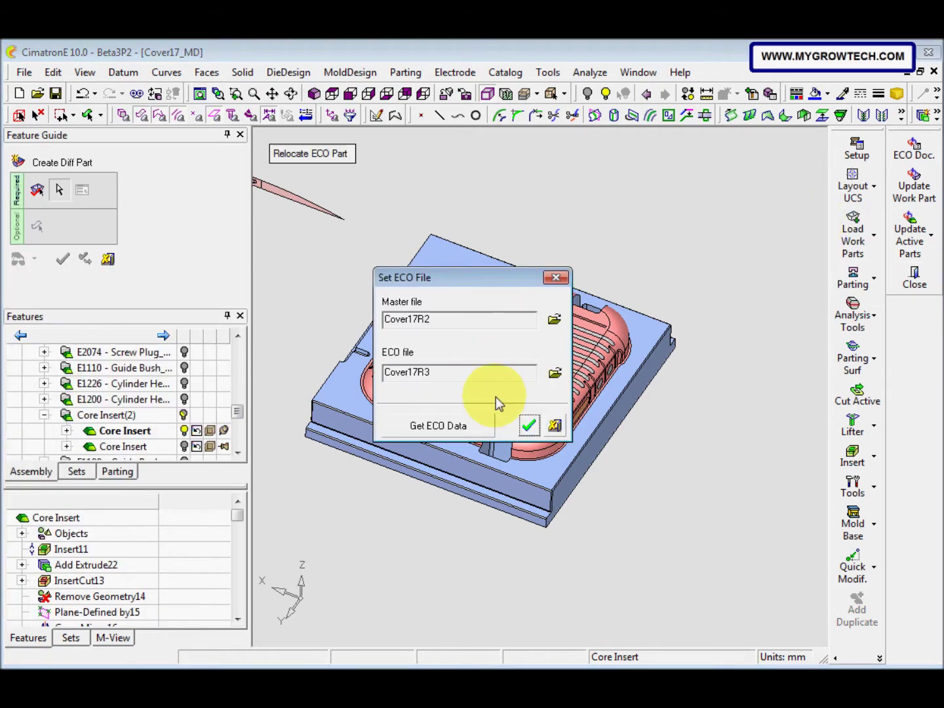
pyautogui.click(532, 426)
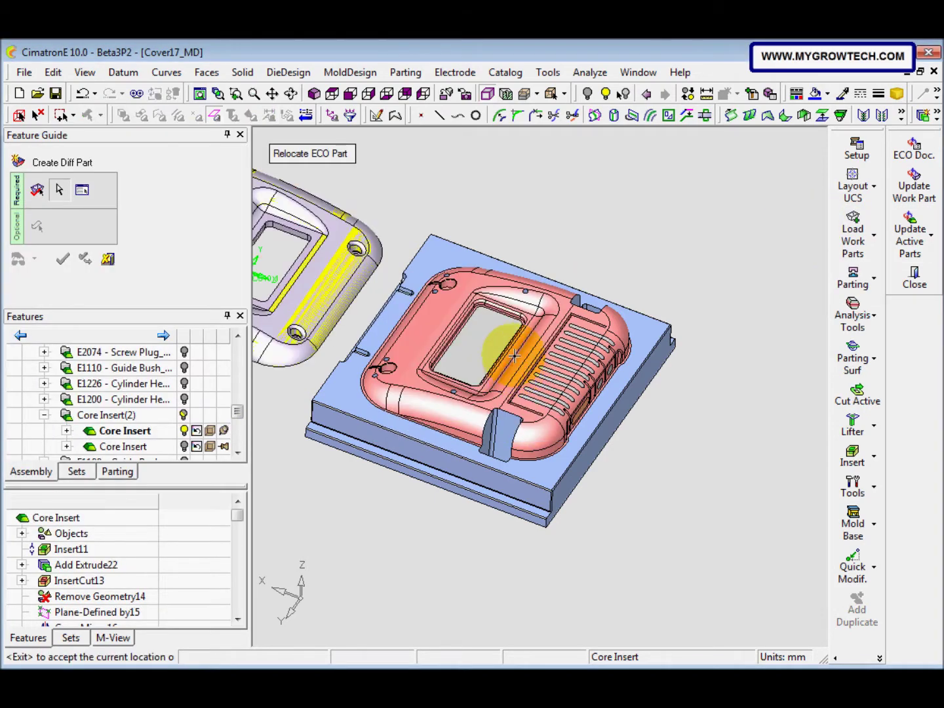
pyautogui.keyDown('ctrl'); pyautogui.moveTo(534, 263); pyautogui.dragTo(672, 343, button='middle'); pyautogui.keyUp('ctrl')
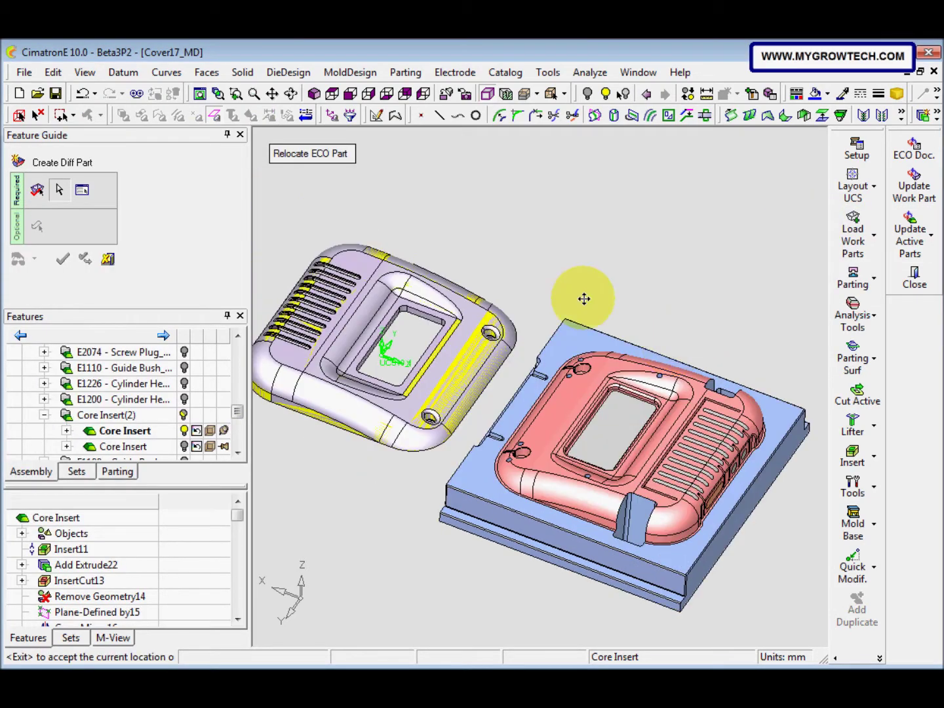
pyautogui.keyDown('ctrl'); pyautogui.moveTo(584, 298); pyautogui.dragTo(535, 345, button='right'); pyautogui.keyUp('ctrl')
pyautogui.keyDown('ctrl'); pyautogui.moveTo(519, 327); pyautogui.dragTo(503, 335); pyautogui.keyUp('ctrl')
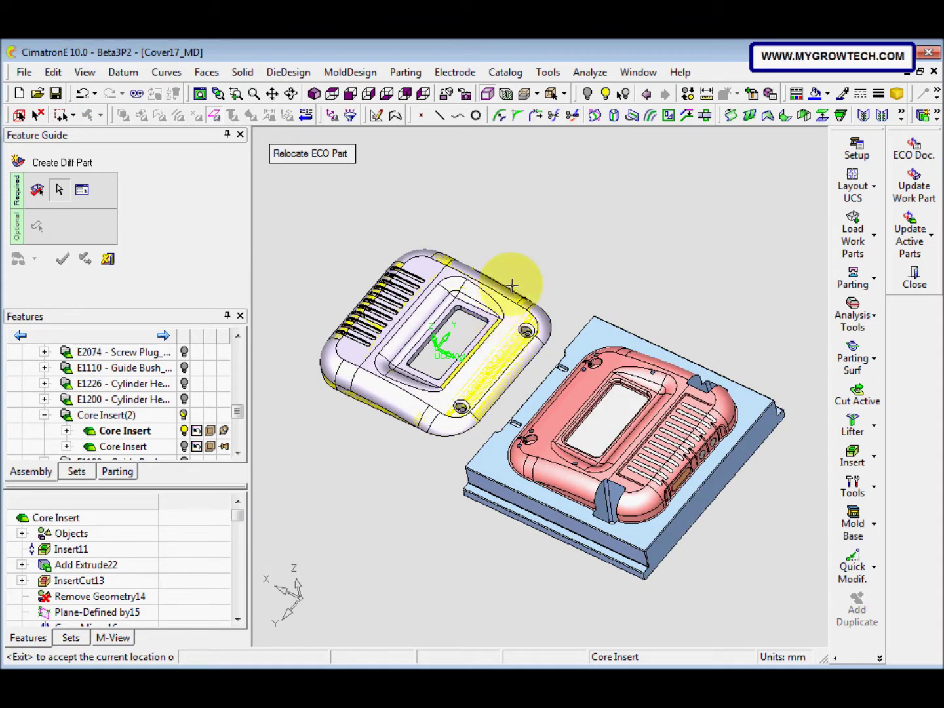
pyautogui.middleClick(548, 258)
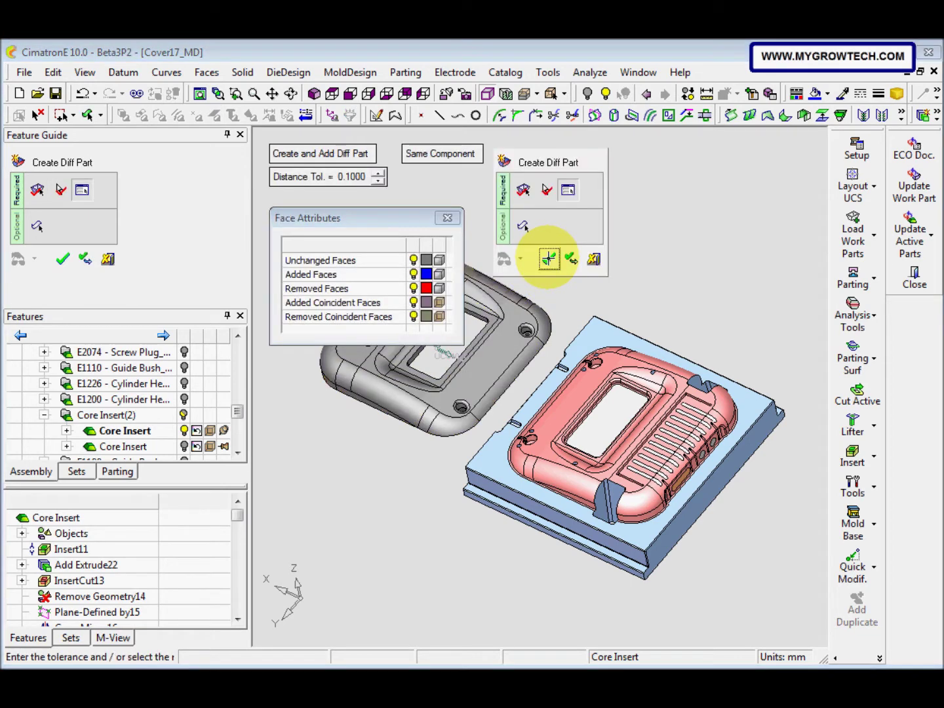
pyautogui.click(549, 259)
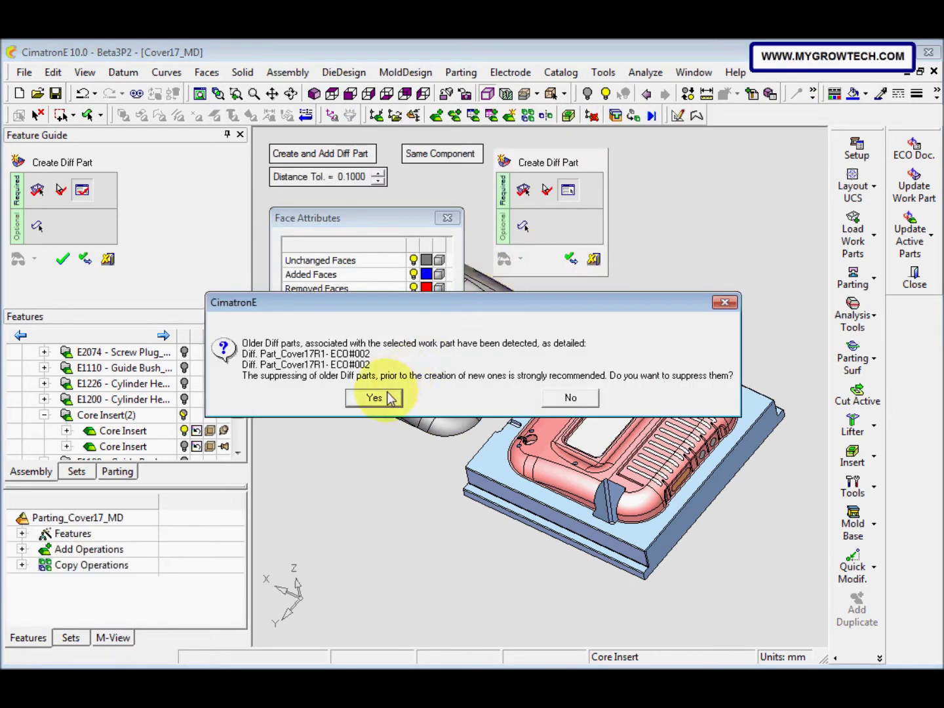
pyautogui.click(391, 398)
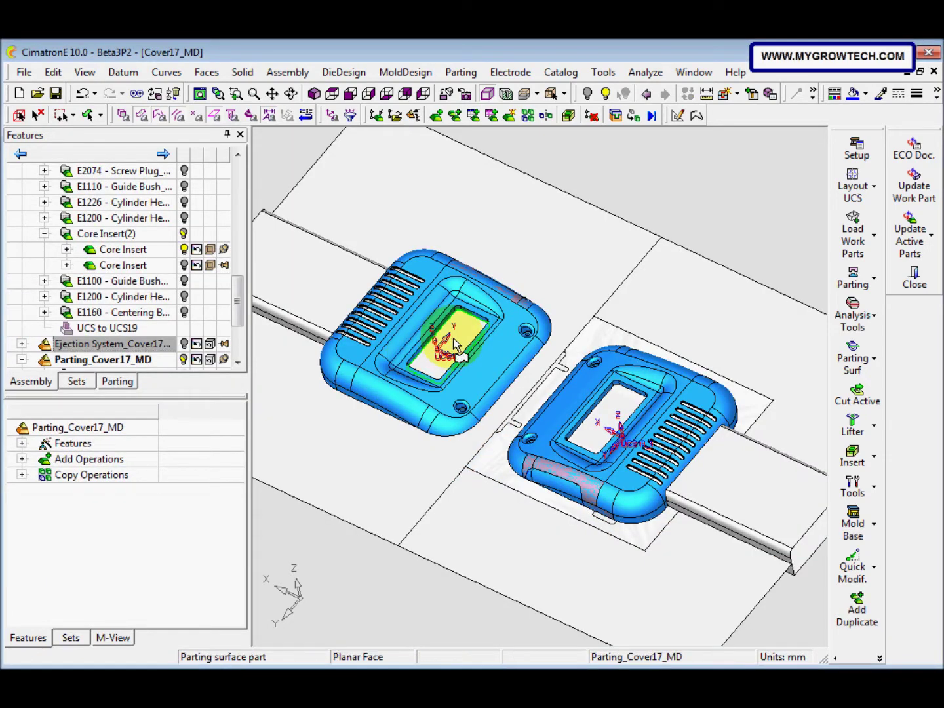
# Step: Delete the old faces from the active and Diff parts, with the deleted faces shown for inspection before applying
pyautogui.scroll(-2, 489, 426)
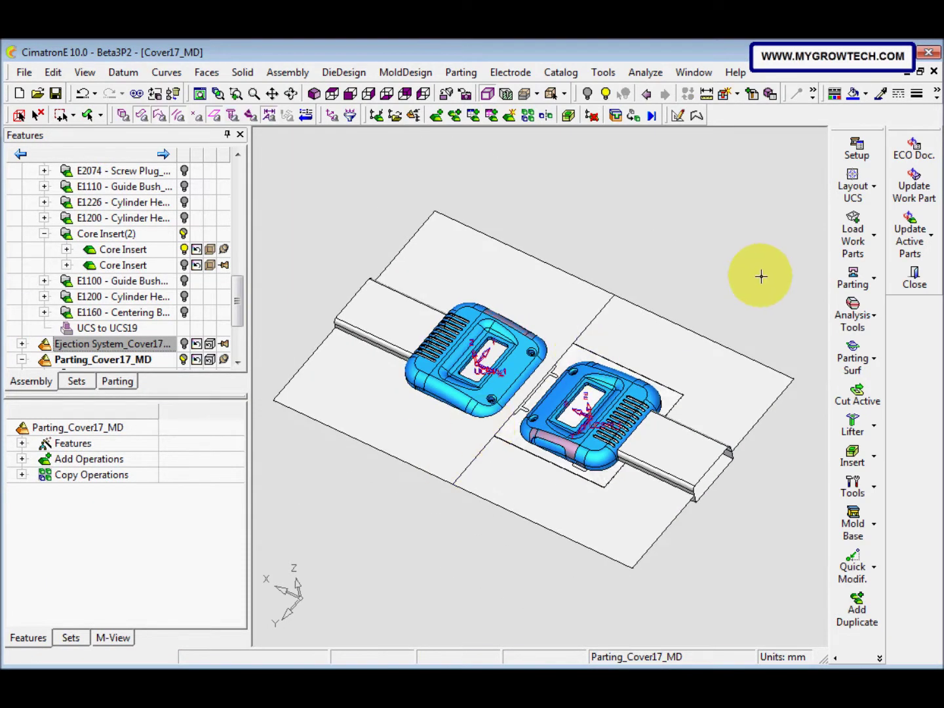
pyautogui.click(912, 236)
pyautogui.click(813, 252)
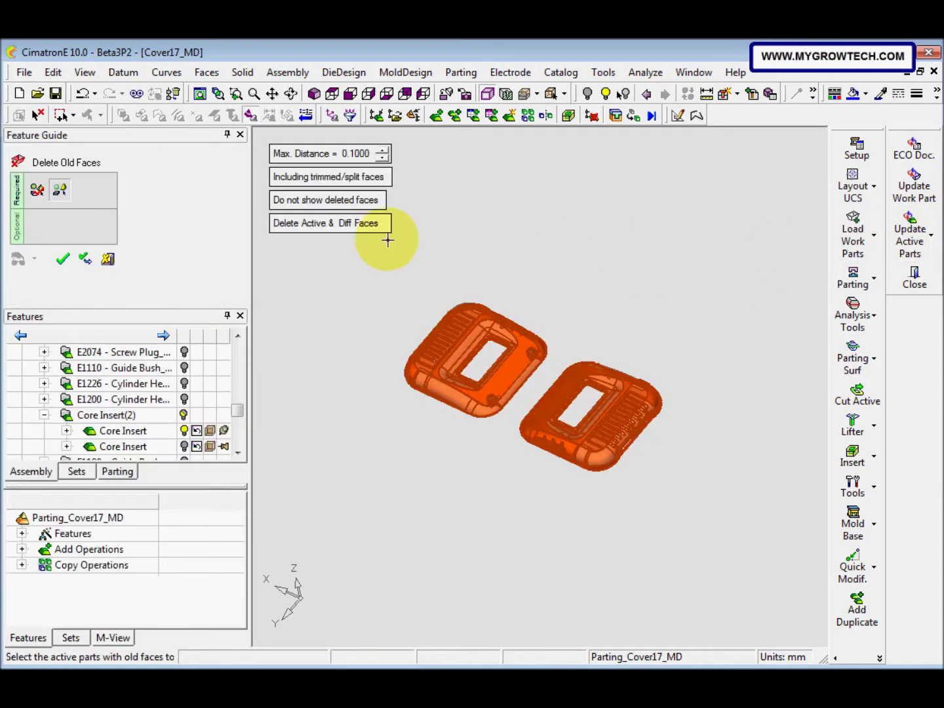
pyautogui.click(353, 202)
pyautogui.click(372, 223)
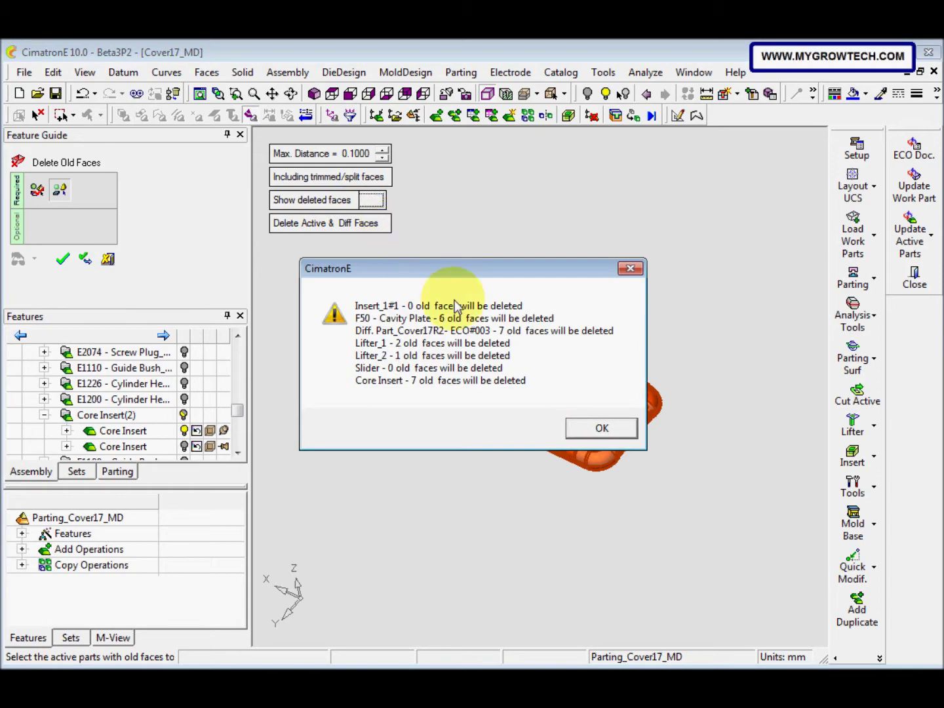
pyautogui.click(601, 427)
pyautogui.keyDown('ctrl'); pyautogui.moveTo(559, 439); pyautogui.dragTo(526, 292); pyautogui.keyUp('ctrl')
pyautogui.moveTo(530, 435); pyautogui.dragTo(529, 276, button='middle')
pyautogui.rightClick(529, 282)
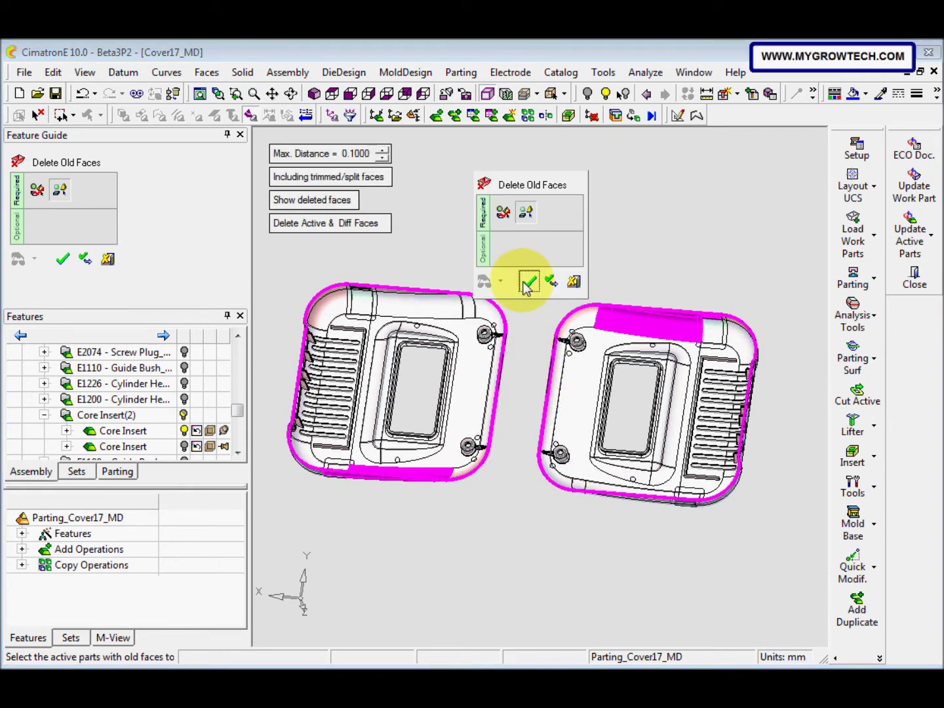
pyautogui.click(526, 284)
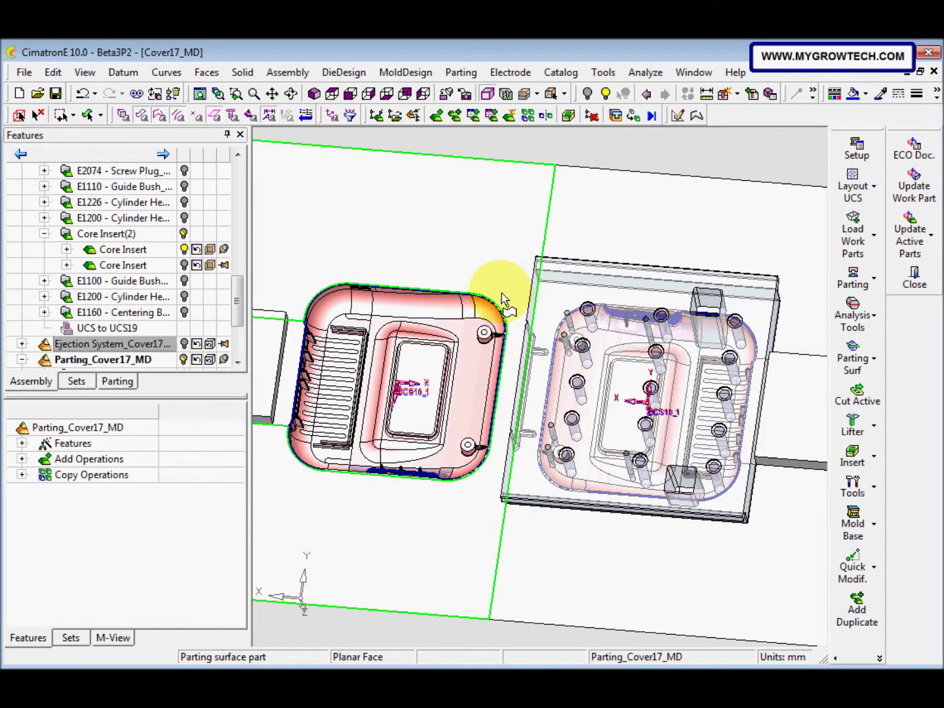
# Step: Hide the visible core insert in the Core Insert(2) group
pyautogui.scroll(-2, 496, 358)
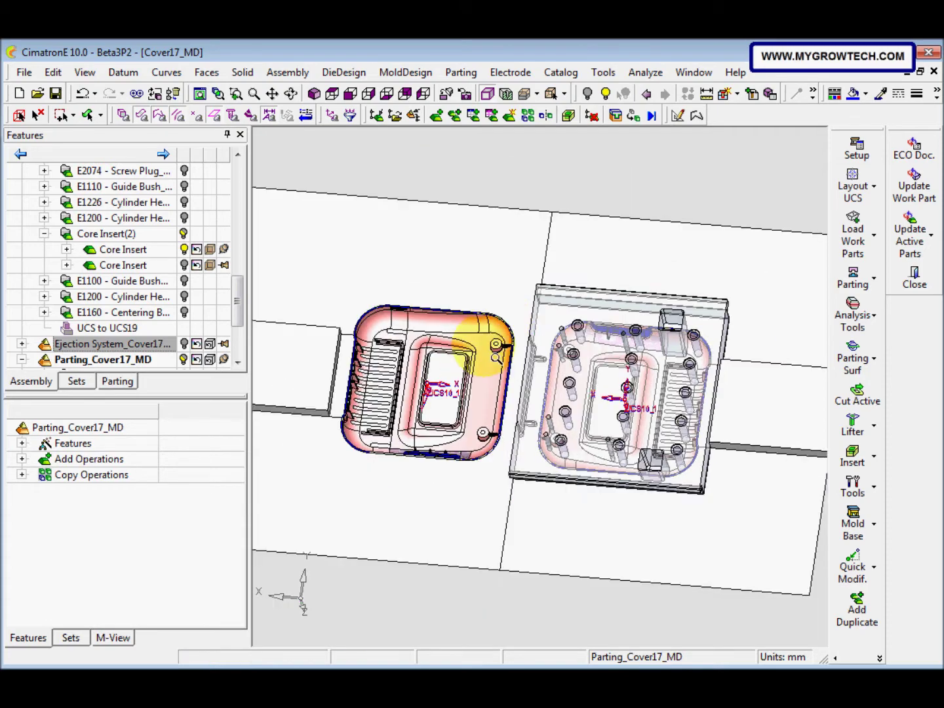
pyautogui.scroll(-2, 497, 358)
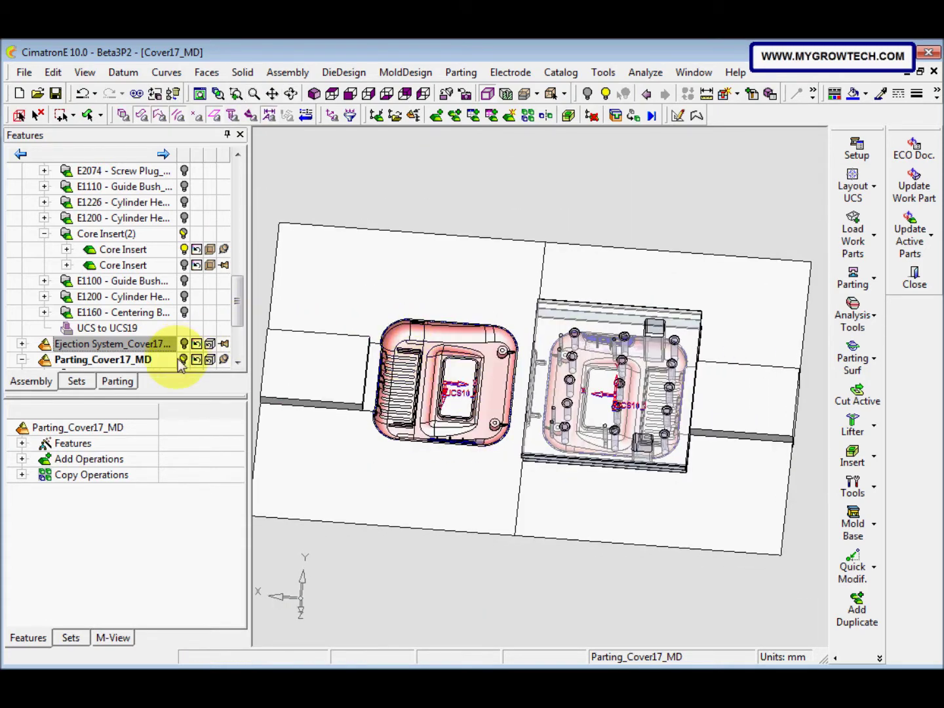
pyautogui.click(185, 250)
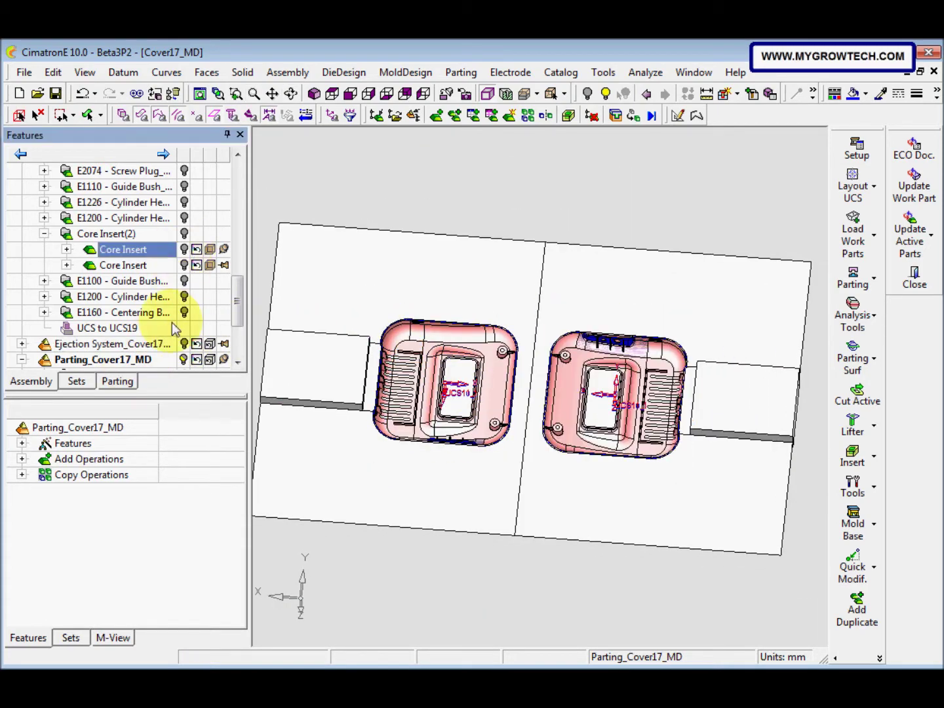
# Step: Start a New Direction analysis on the second instance of the Cover17R2 ECO#003 Diff part from the parting tree
pyautogui.click(123, 383)
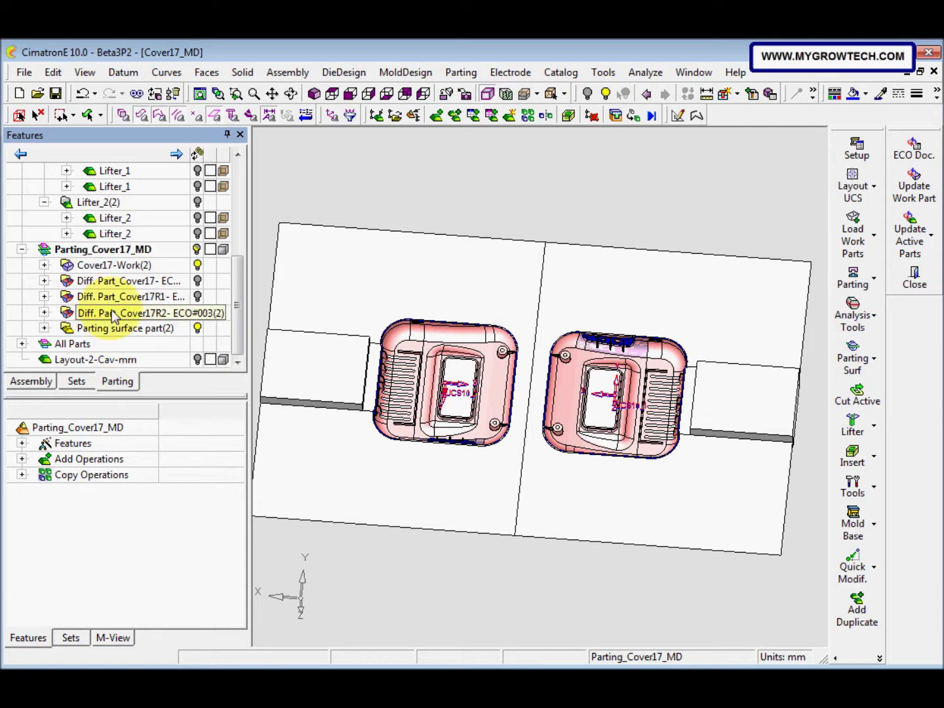
pyautogui.click(43, 312)
pyautogui.rightClick(137, 345)
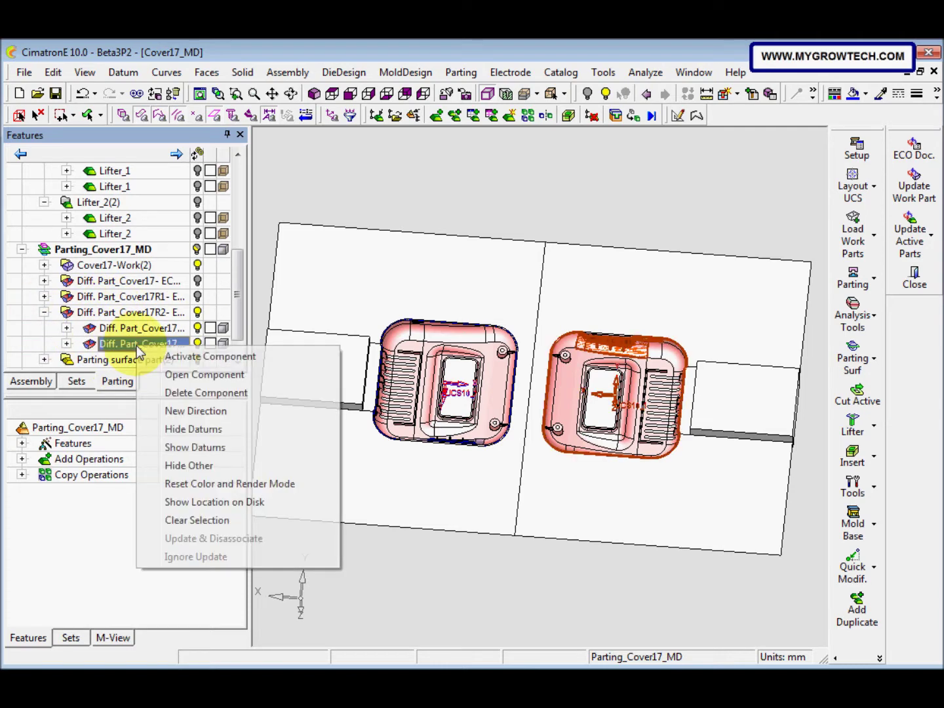
pyautogui.click(201, 410)
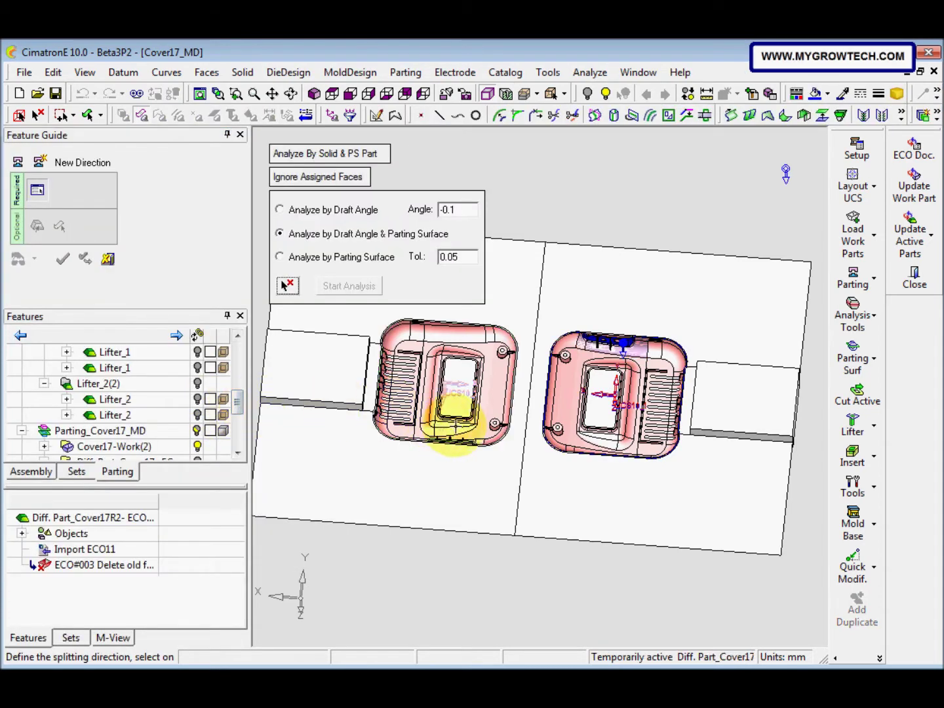
# Step: Isolate the second instance of the Cover17R2 ECO#003 Diff part by hiding all other components
pyautogui.moveTo(476, 435); pyautogui.dragTo(452, 384, button='middle')
pyautogui.click(36, 472)
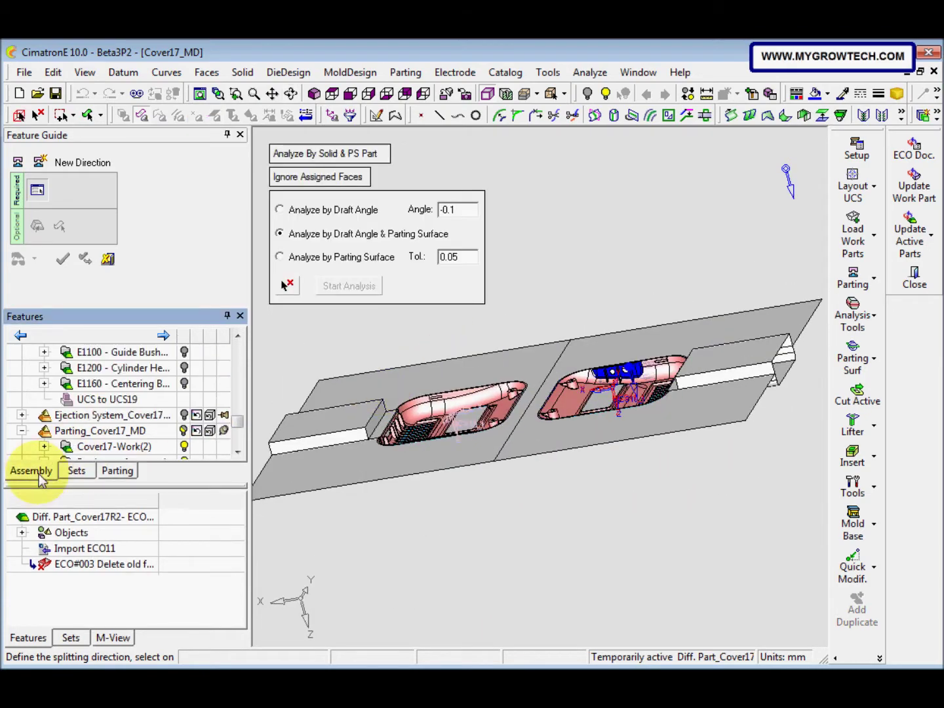
pyautogui.scroll(-5, 170, 443)
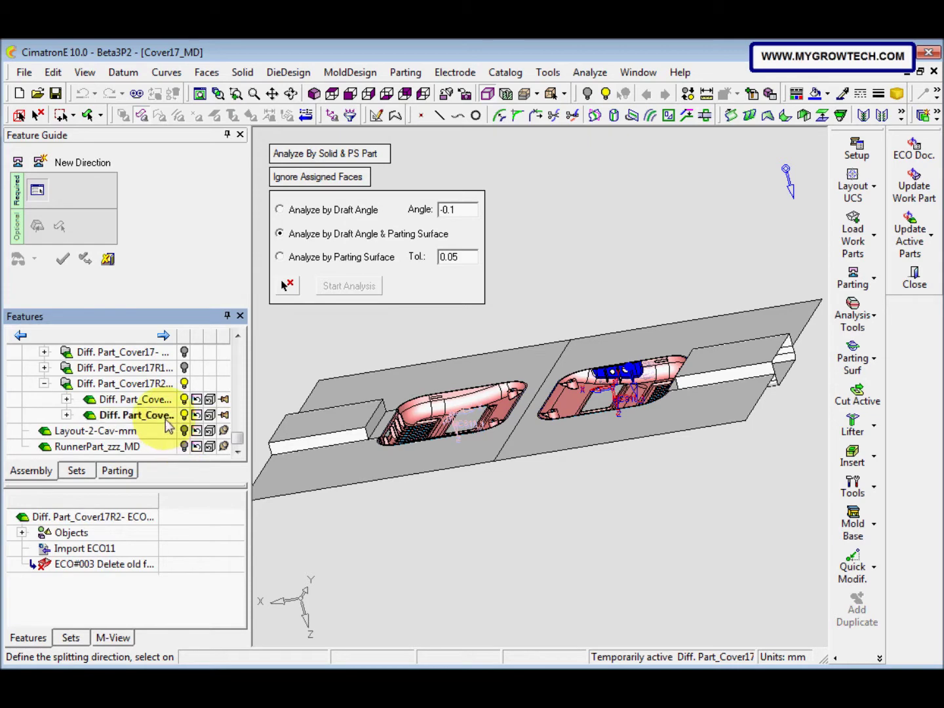
pyautogui.rightClick(168, 417)
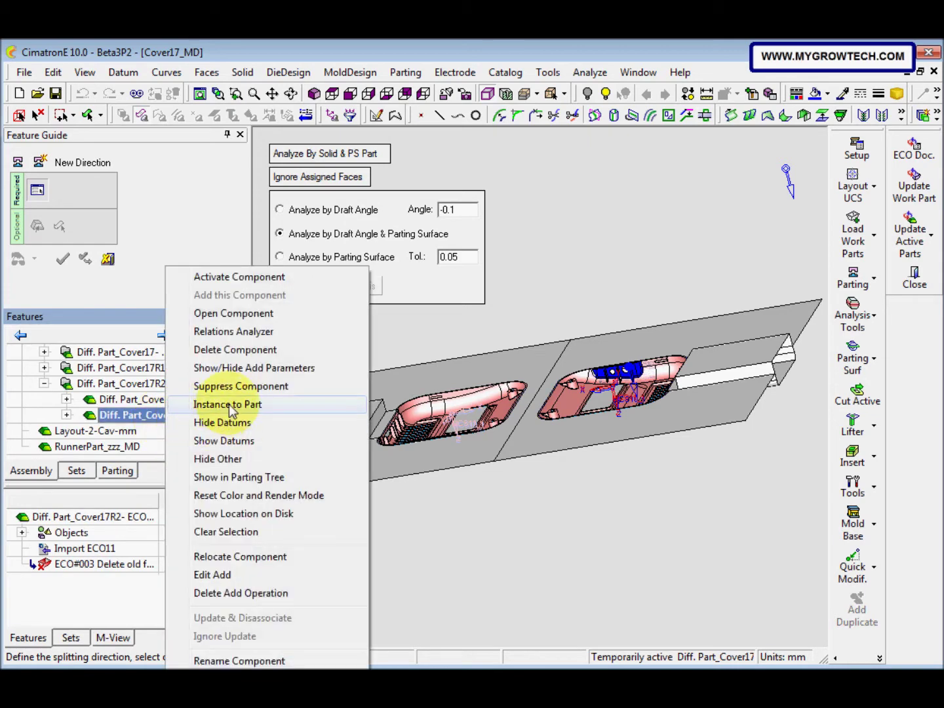
pyautogui.click(231, 459)
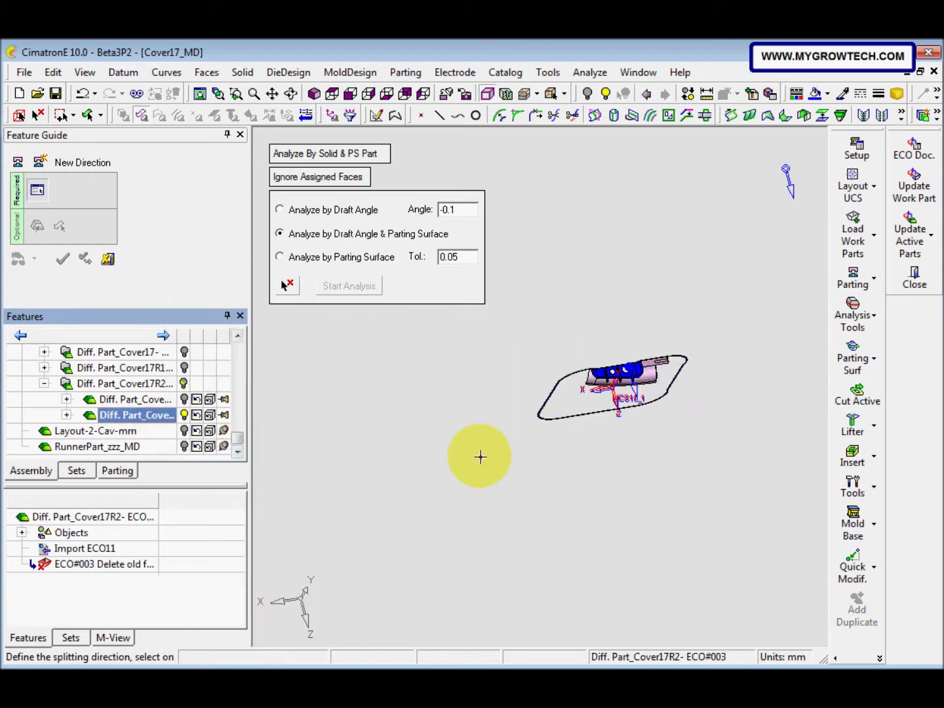
# Step: Set the splitting direction of the new direction analysis along Y
pyautogui.moveTo(481, 457); pyautogui.dragTo(526, 295, button='middle')
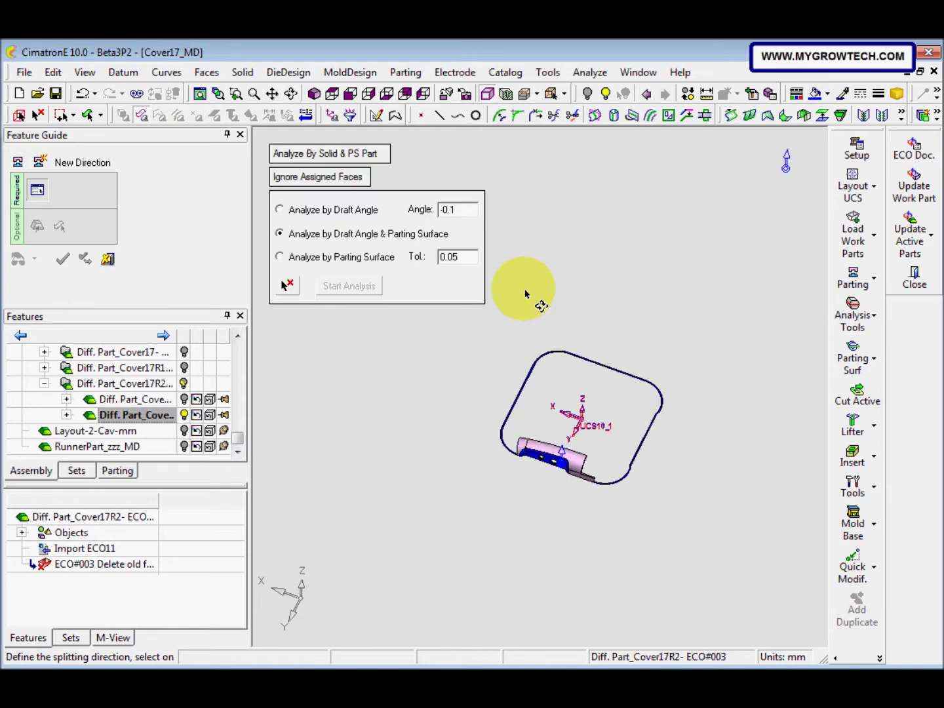
pyautogui.keyDown('ctrl'); pyautogui.moveTo(554, 447); pyautogui.dragTo(516, 504, button='middle'); pyautogui.keyUp('ctrl')
pyautogui.scroll(2, 547, 372)
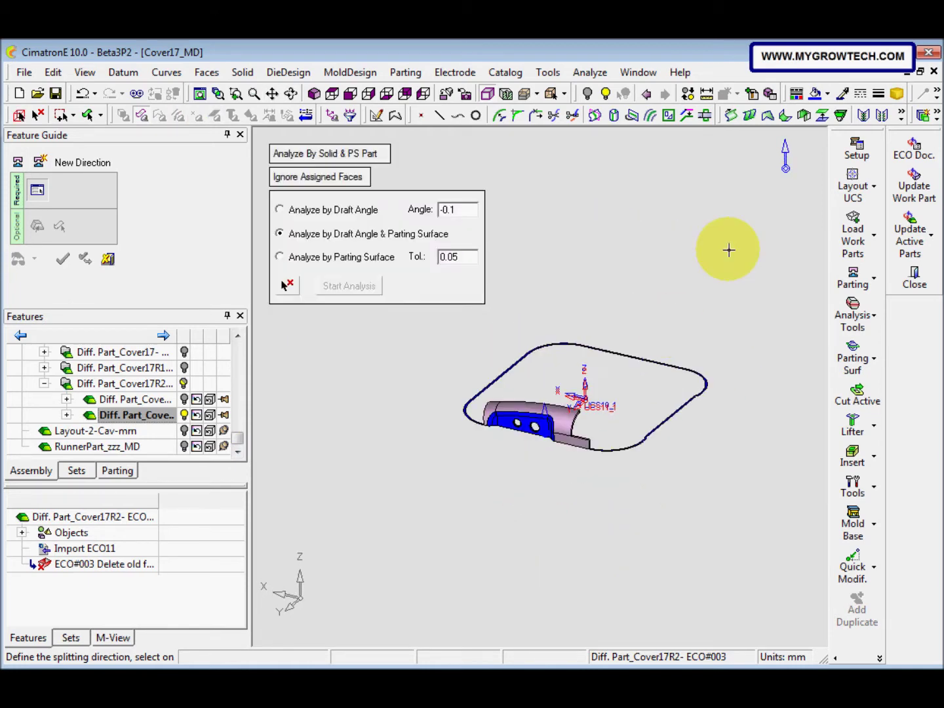
pyautogui.rightClick(788, 170)
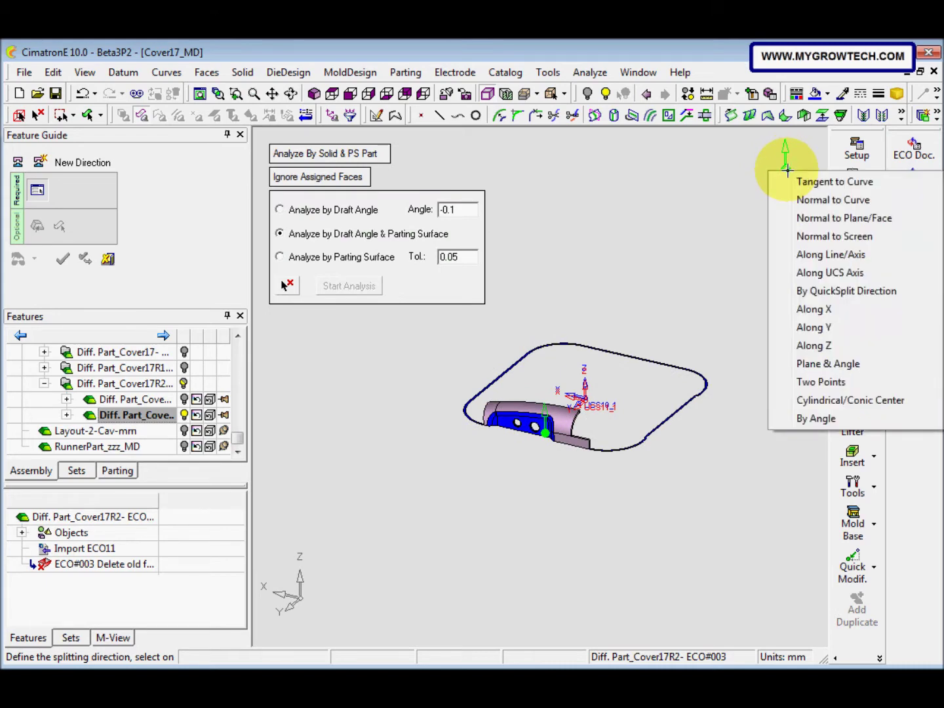
pyautogui.click(803, 327)
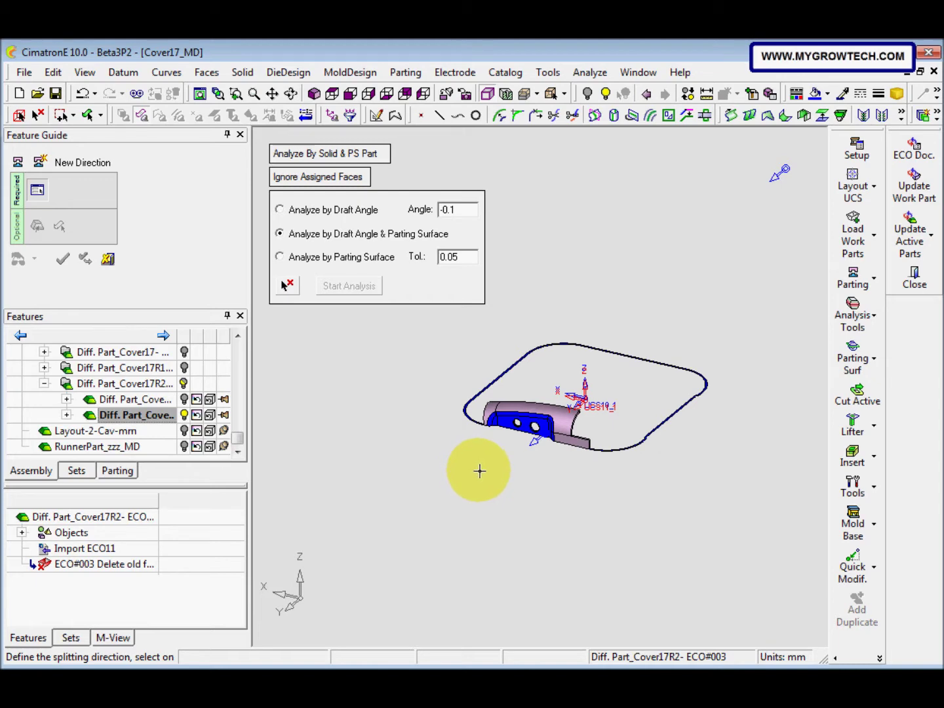
# Step: Assign the recessed wall, its rounded border faces and both hole faces to the new split direction, and finish QuickSplit
pyautogui.moveTo(516, 495); pyautogui.dragTo(535, 418, button='middle')
pyautogui.keyDown('ctrl'); pyautogui.moveTo(501, 432); pyautogui.dragTo(565, 337, button='right'); pyautogui.keyUp('ctrl')
pyautogui.keyDown('ctrl'); pyautogui.moveTo(516, 331); pyautogui.dragTo(466, 469, button='middle'); pyautogui.keyUp('ctrl')
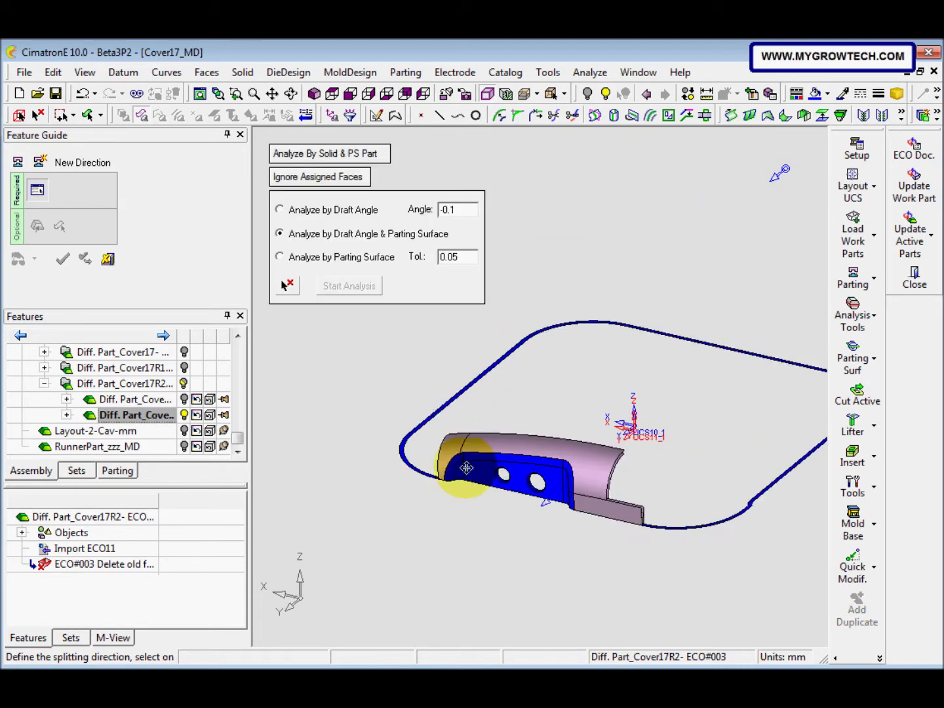
pyautogui.keyDown('ctrl'); pyautogui.moveTo(466, 468); pyautogui.dragTo(509, 393, button='right'); pyautogui.keyUp('ctrl')
pyautogui.keyDown('ctrl'); pyautogui.moveTo(508, 407); pyautogui.dragTo(552, 303, button='middle'); pyautogui.keyUp('ctrl')
pyautogui.keyDown('ctrl'); pyautogui.moveTo(473, 433); pyautogui.dragTo(504, 392, button='right'); pyautogui.keyUp('ctrl')
pyautogui.click(422, 418)
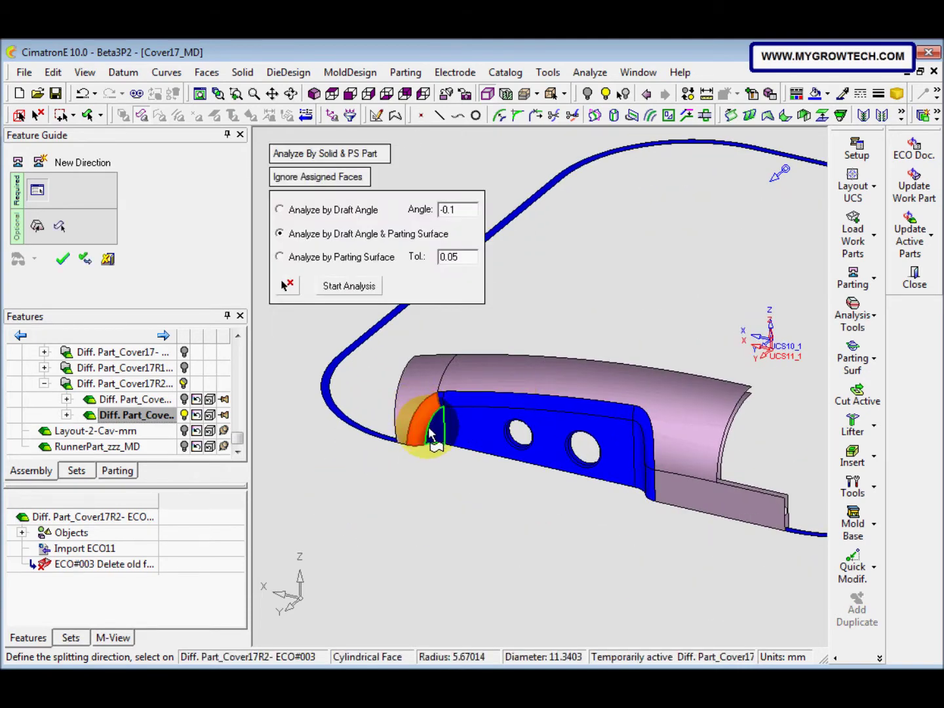
pyautogui.click(432, 436)
pyautogui.click(442, 406)
pyautogui.click(515, 441)
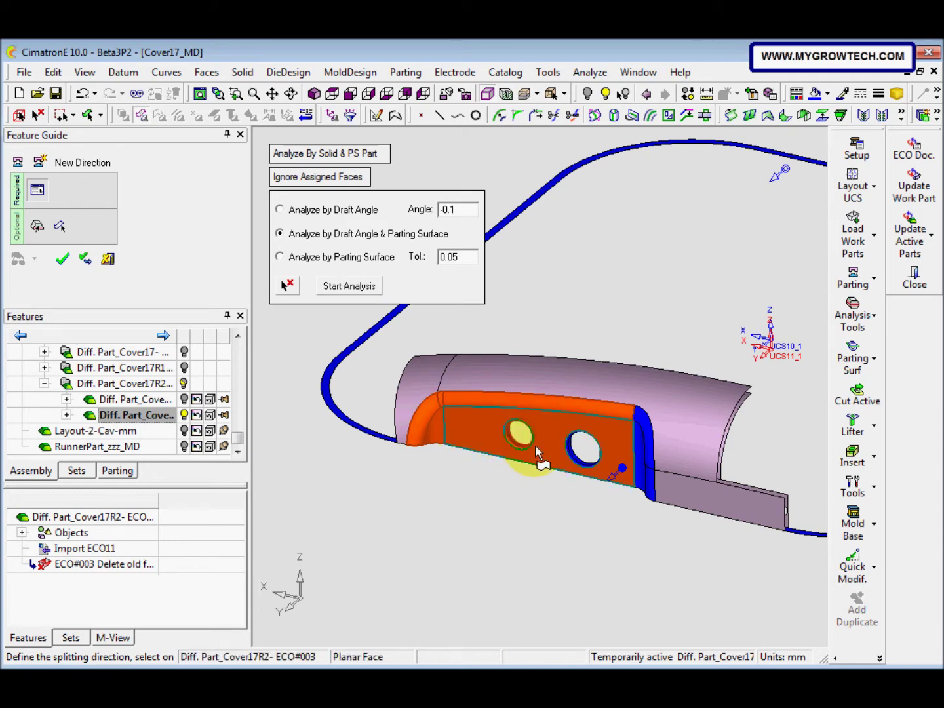
pyautogui.click(568, 459)
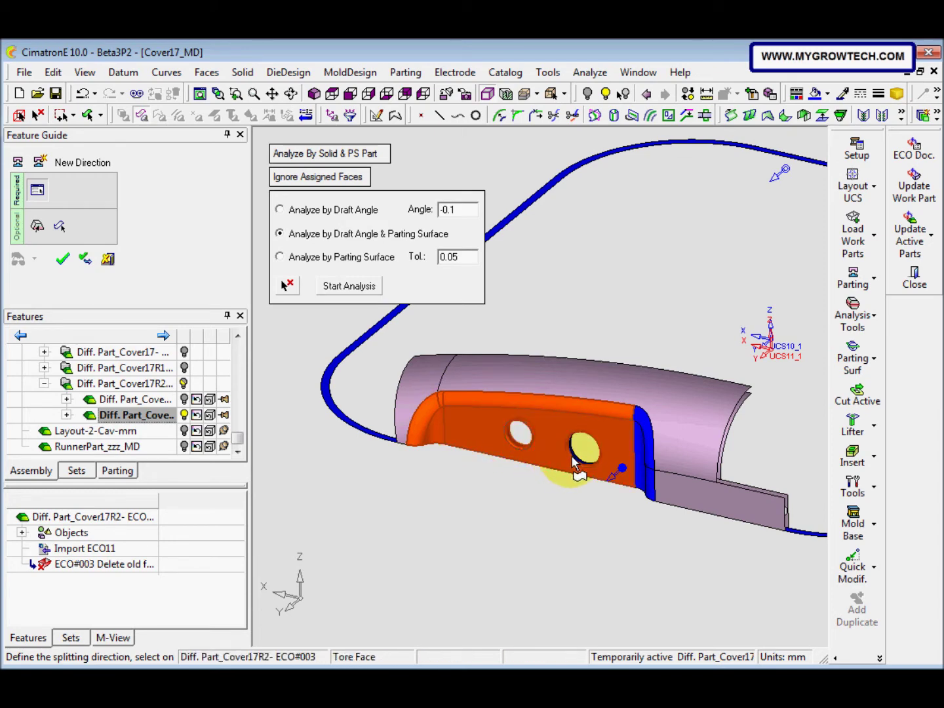
pyautogui.click(642, 481)
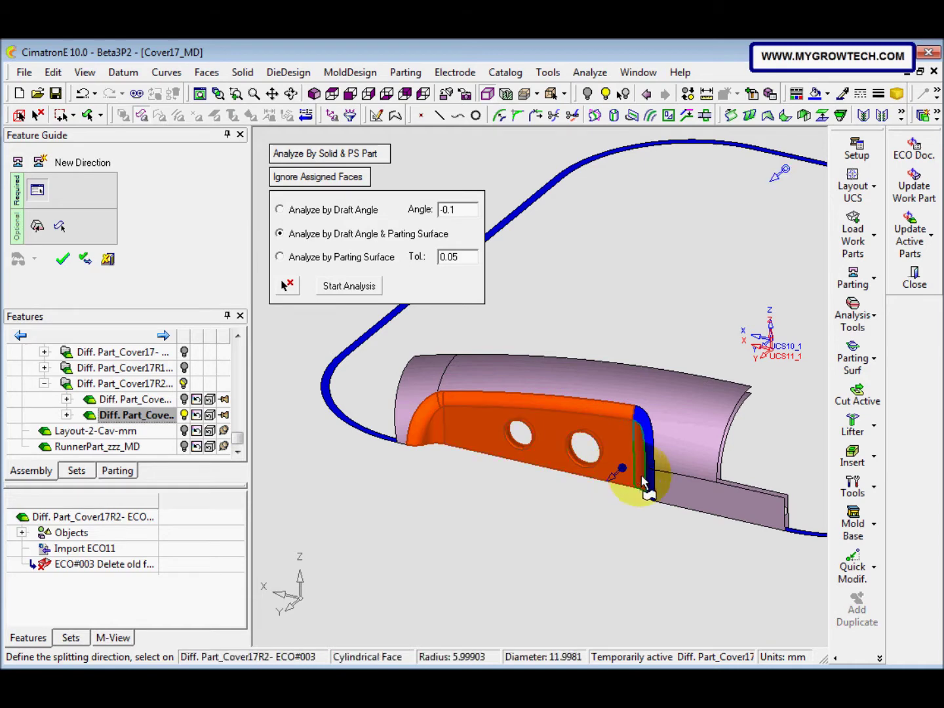
pyautogui.click(651, 461)
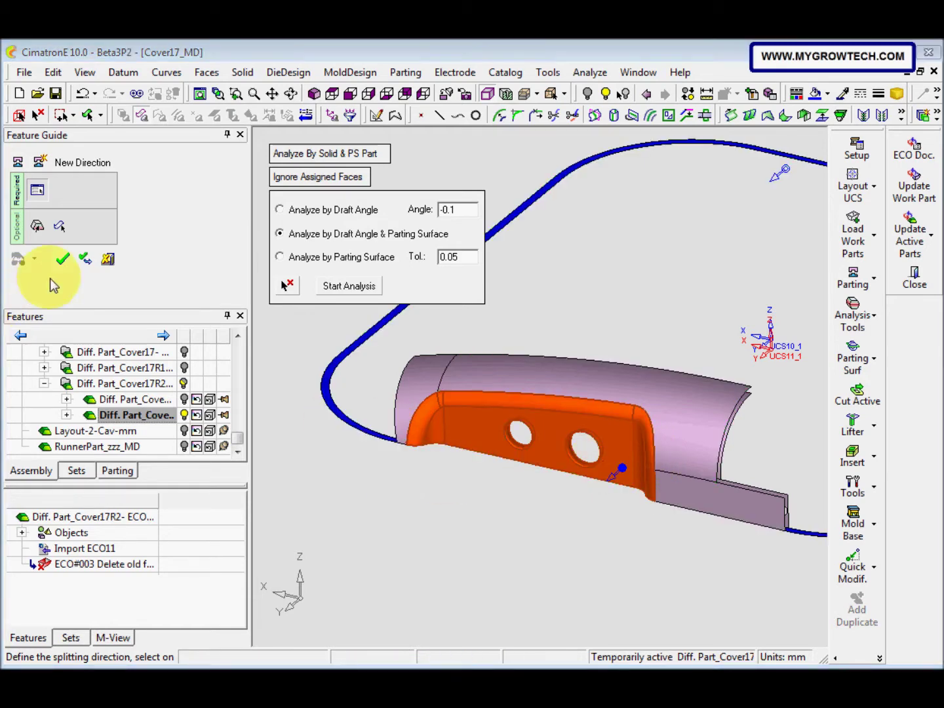
pyautogui.click(63, 259)
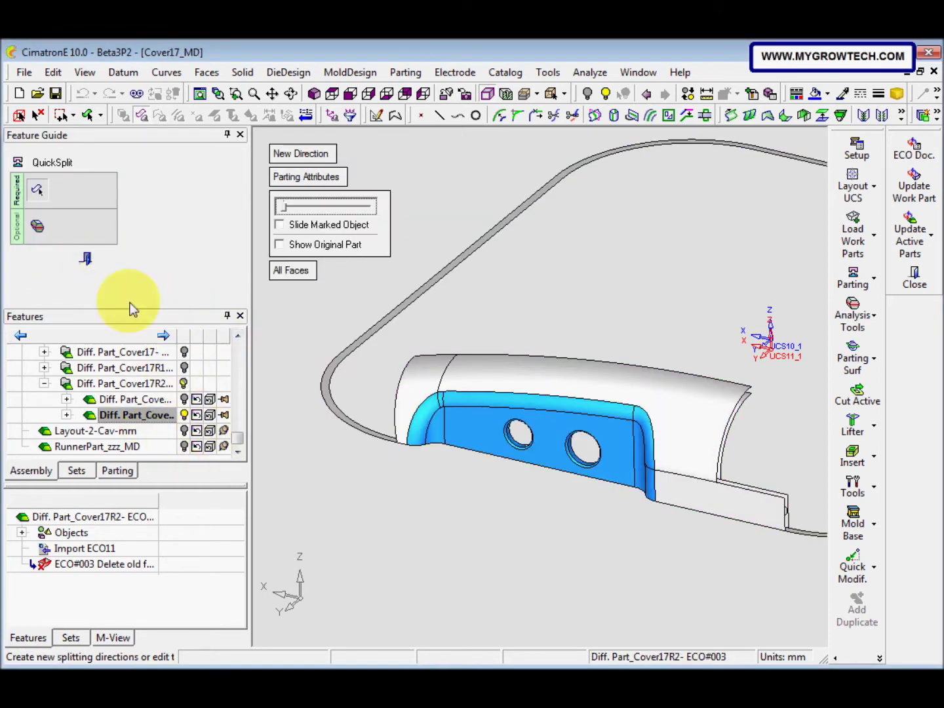
pyautogui.click(86, 259)
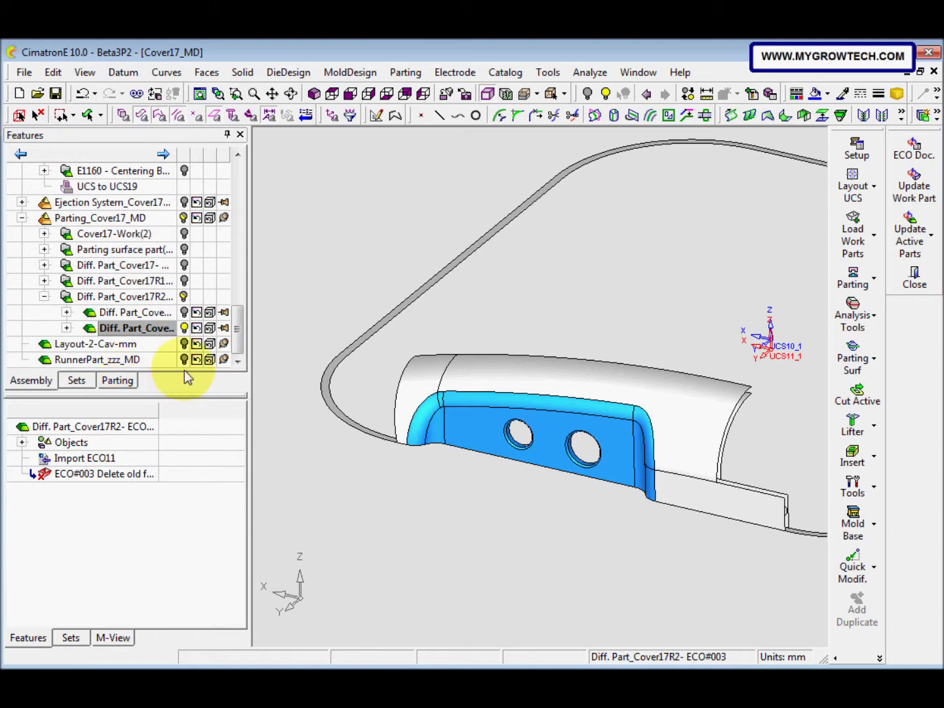
# Step: Change the colour of the second Diff part instance's Split-01 direction to magenta in the parting tree
pyautogui.click(131, 381)
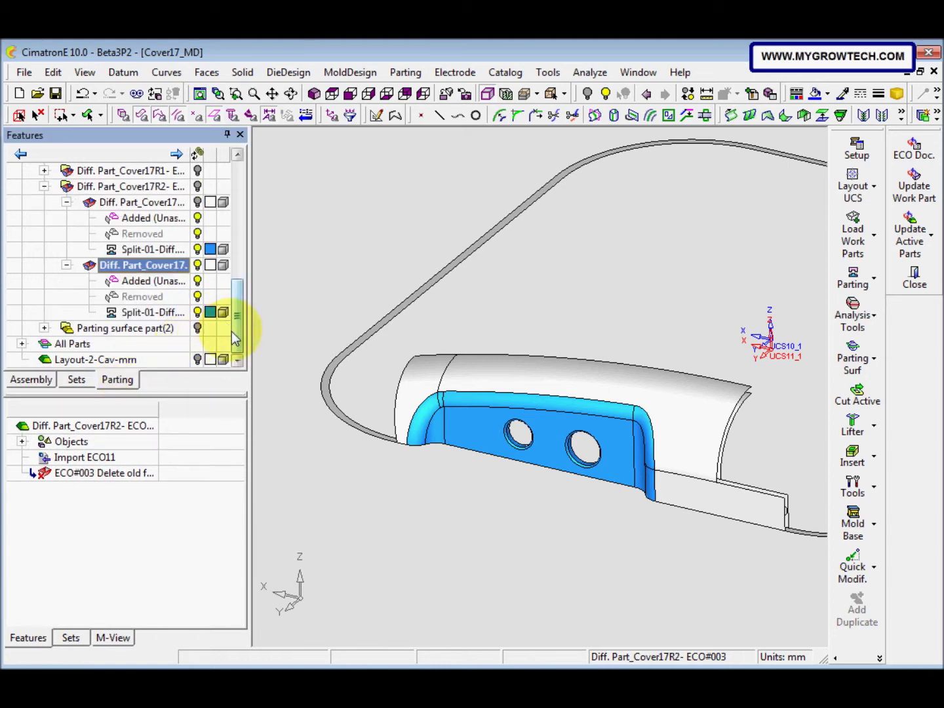
pyautogui.click(209, 312)
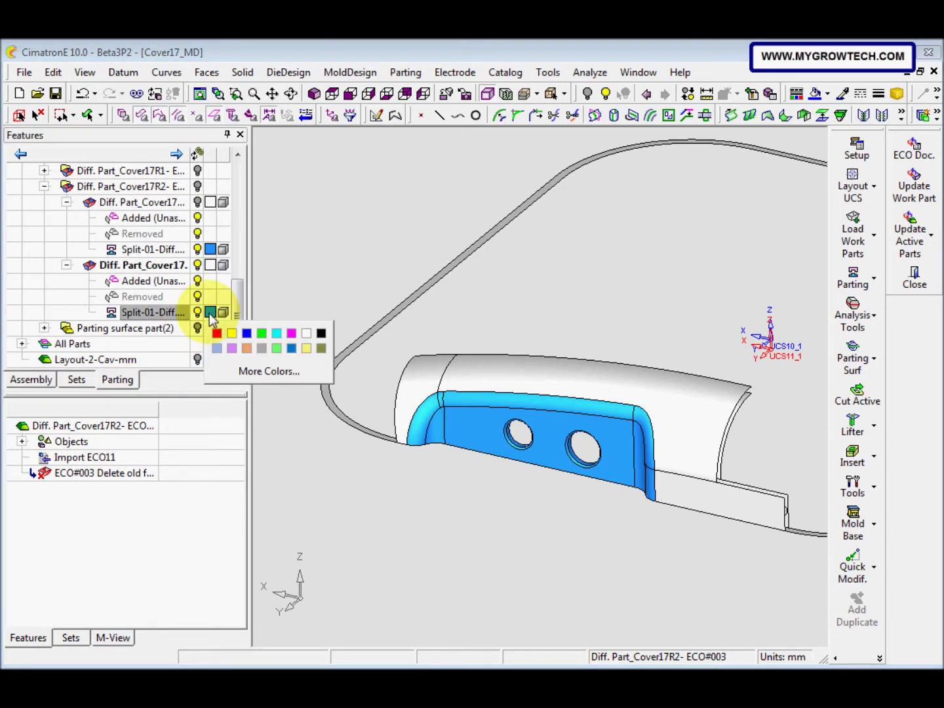
pyautogui.click(291, 336)
# Step: Start Cut Active with the Pick Target Sub-Assembly (Export to New Part) option, targeting Movable Side_Cover17_MD
pyautogui.scroll(-2, 388, 539)
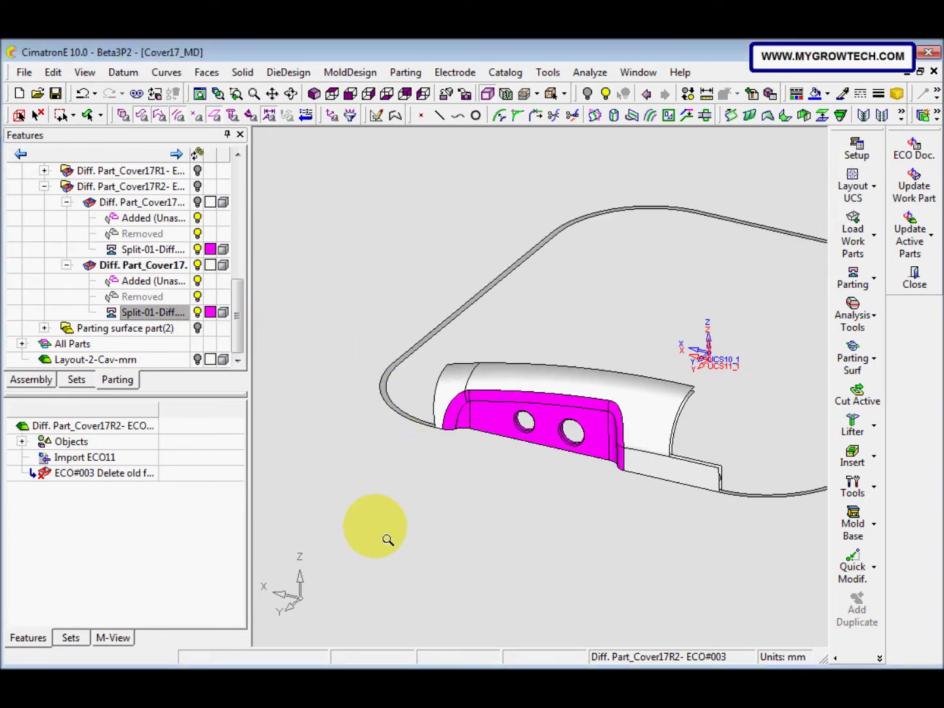
pyautogui.scroll(-2, 388, 539)
pyautogui.moveTo(461, 468); pyautogui.dragTo(435, 455, button='middle')
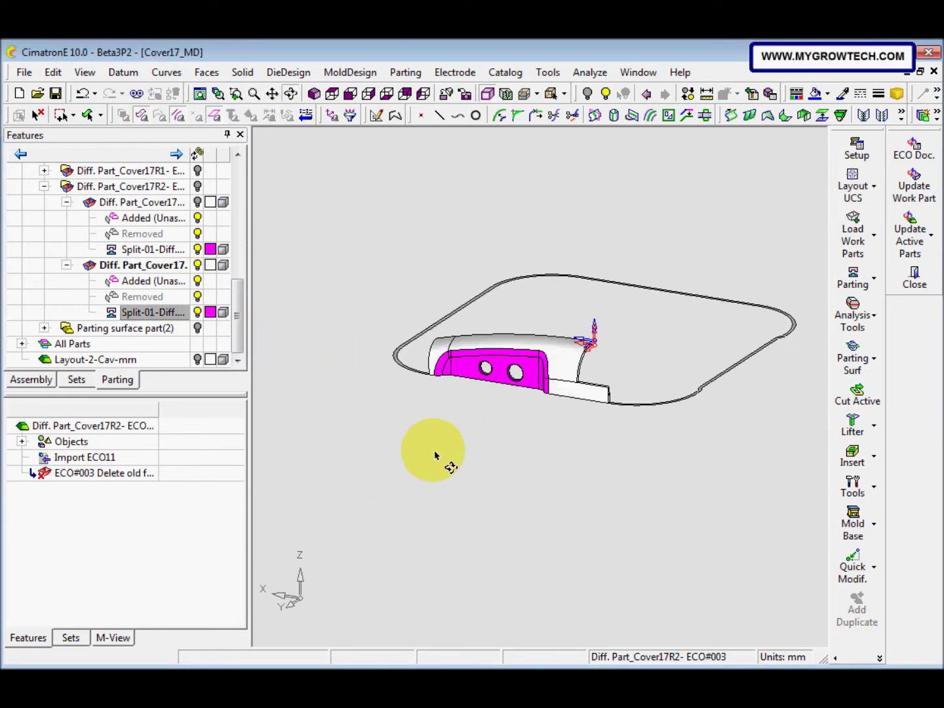
pyautogui.moveTo(474, 424); pyautogui.dragTo(455, 453, button='middle')
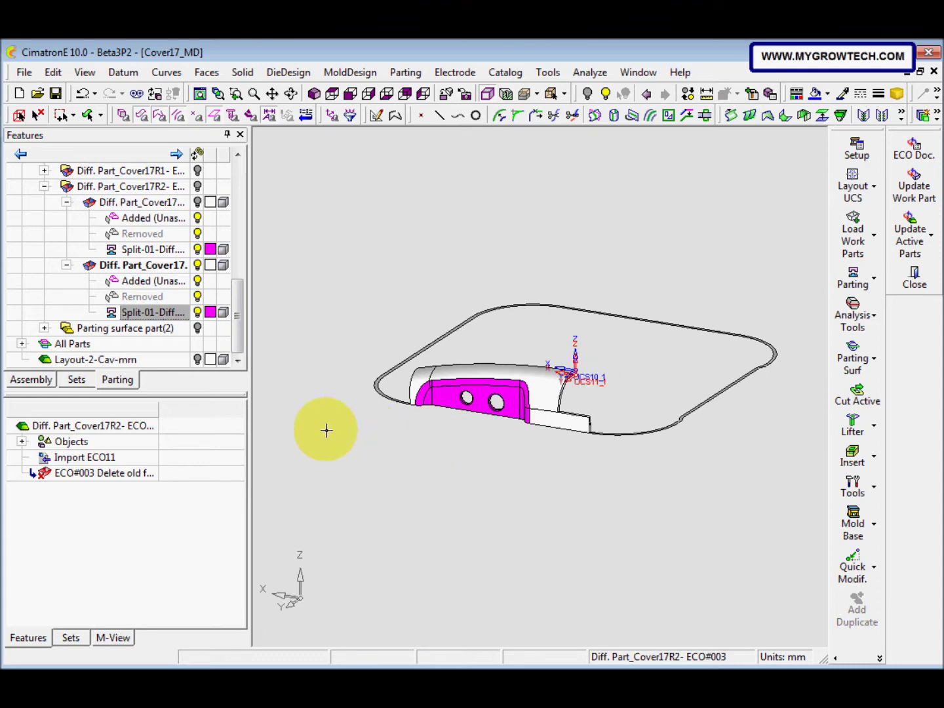
pyautogui.click(31, 380)
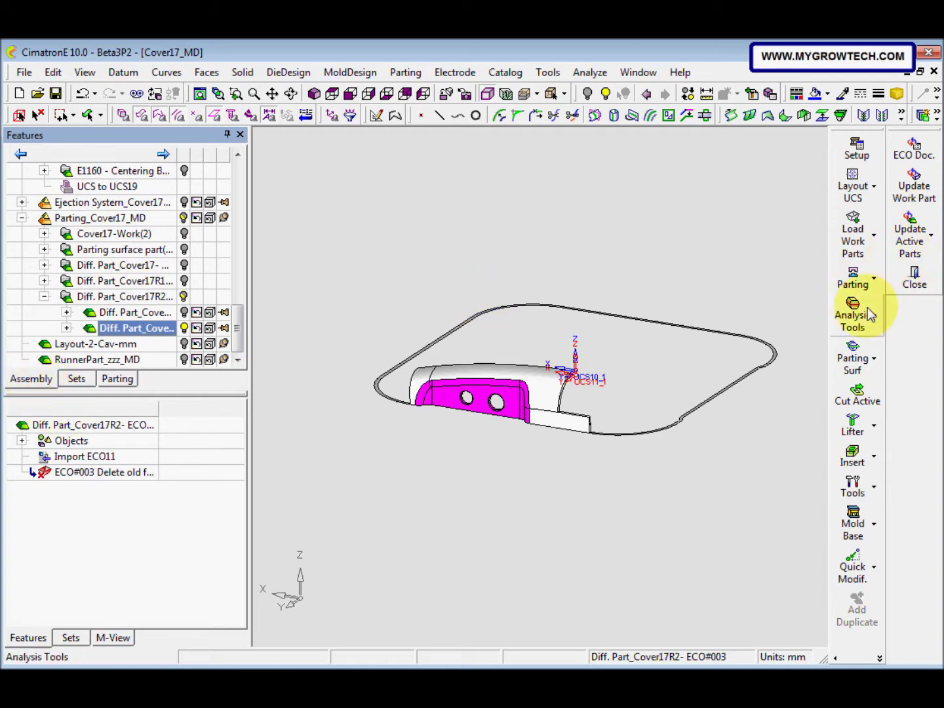
pyautogui.click(854, 406)
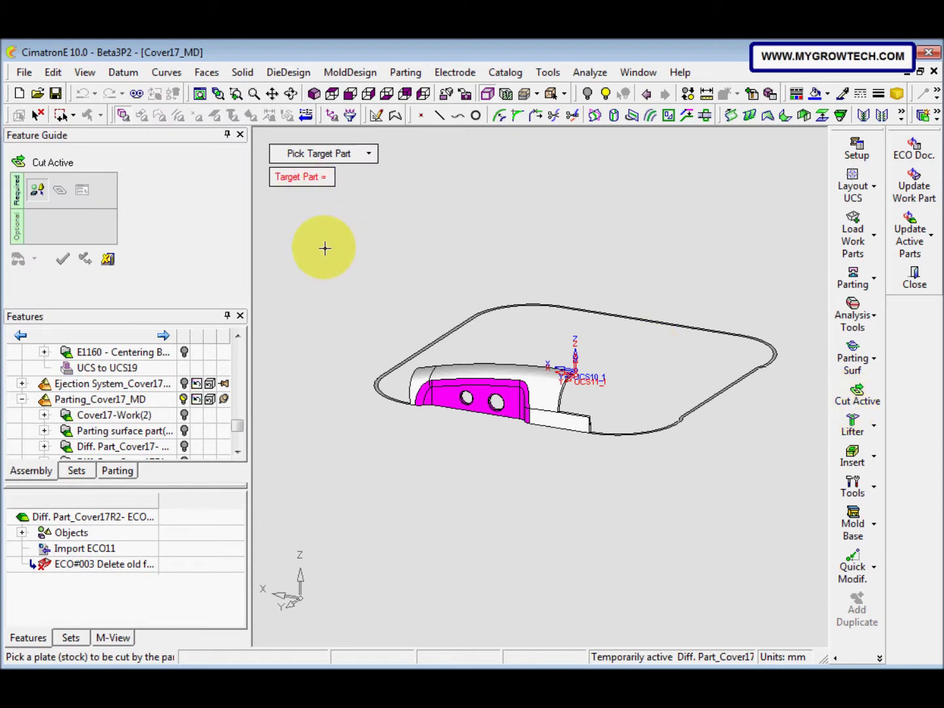
pyautogui.click(369, 155)
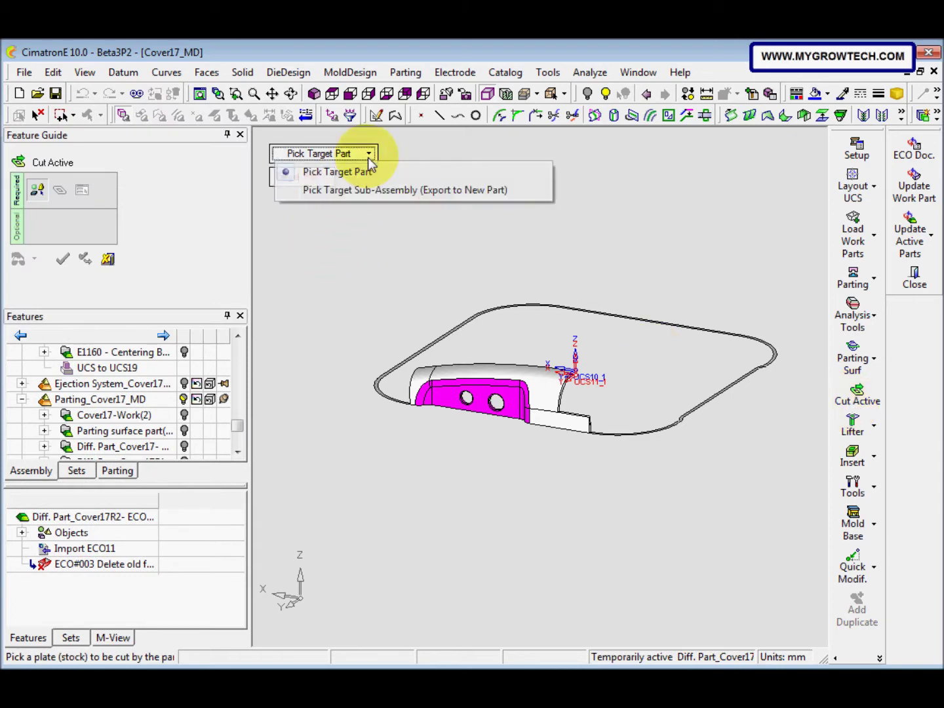
pyautogui.click(377, 191)
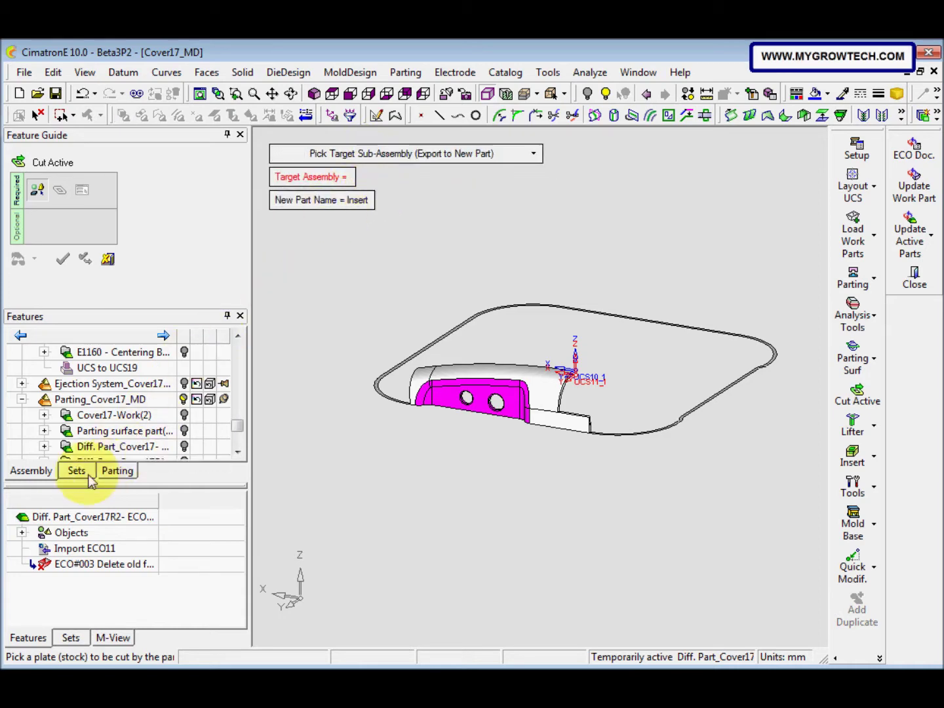
pyautogui.moveTo(240, 428); pyautogui.dragTo(256, 348)
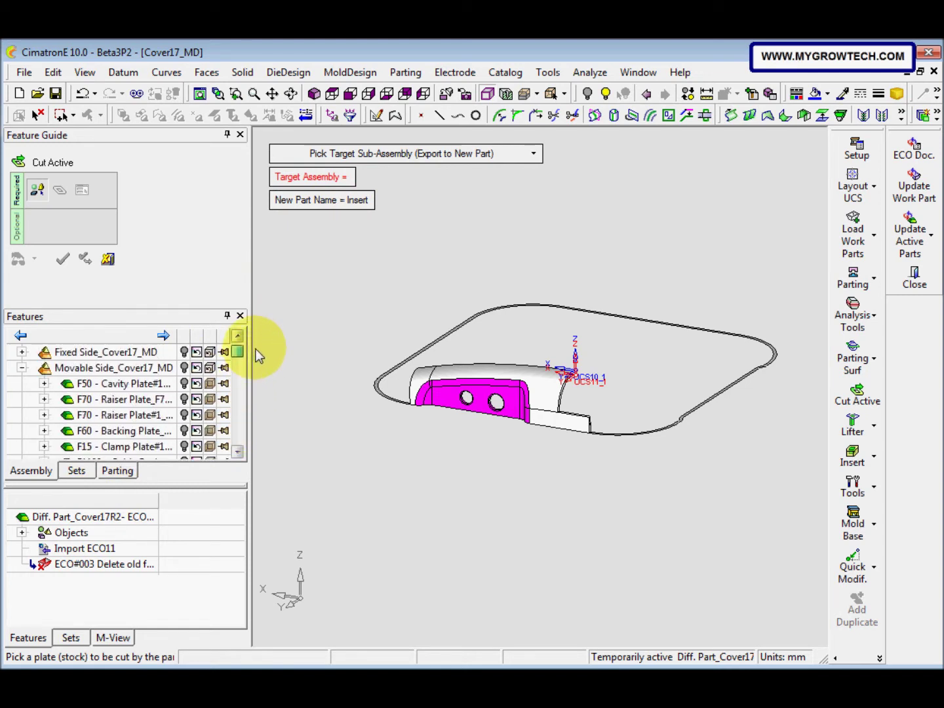
pyautogui.click(153, 367)
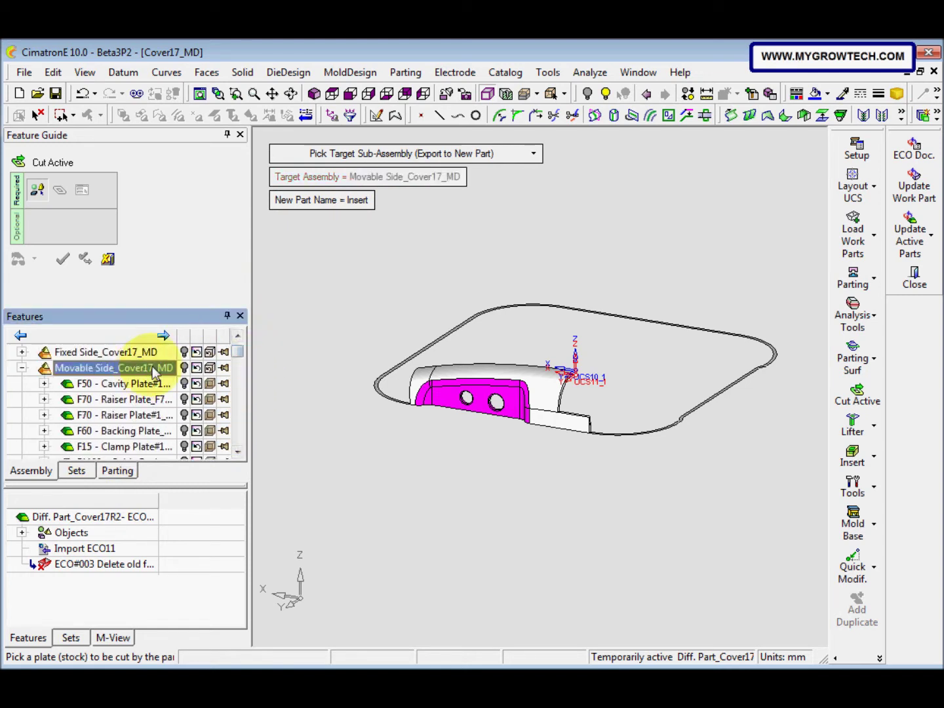
# Step: Name the new part Slider 3 and accept the target definition
pyautogui.click(337, 202)
pyautogui.write('Slider')
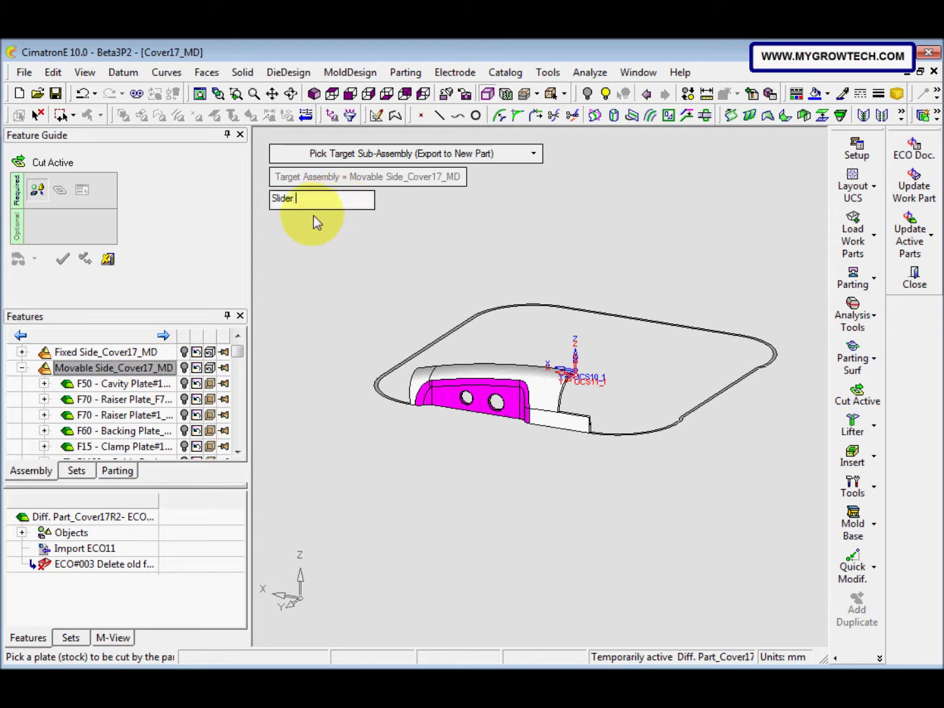
pyautogui.write(' 3')
pyautogui.press('Return')
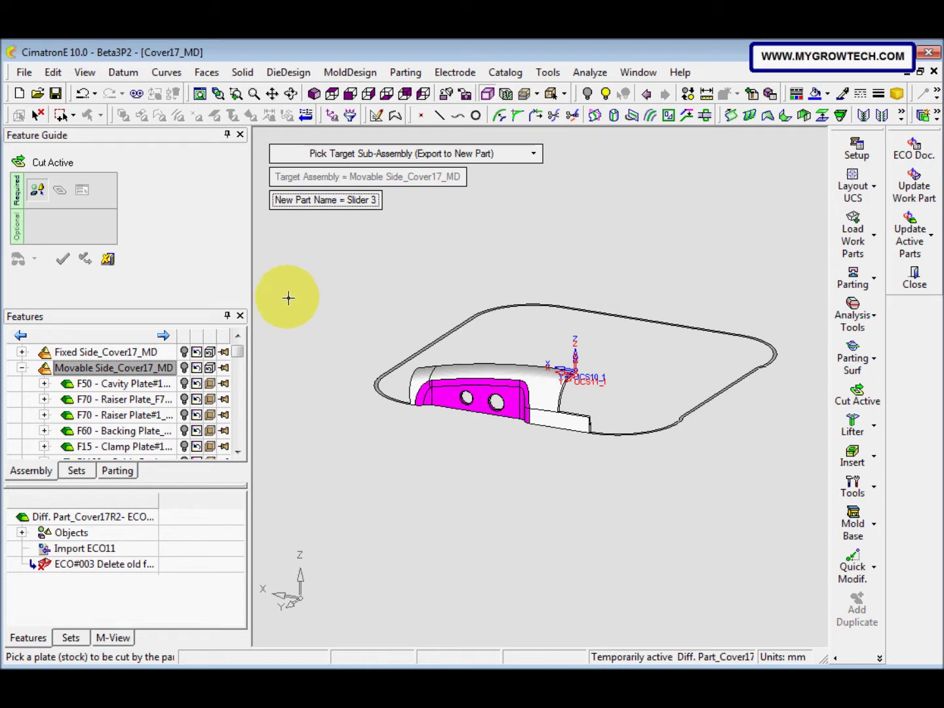
pyautogui.middleClick(407, 341)
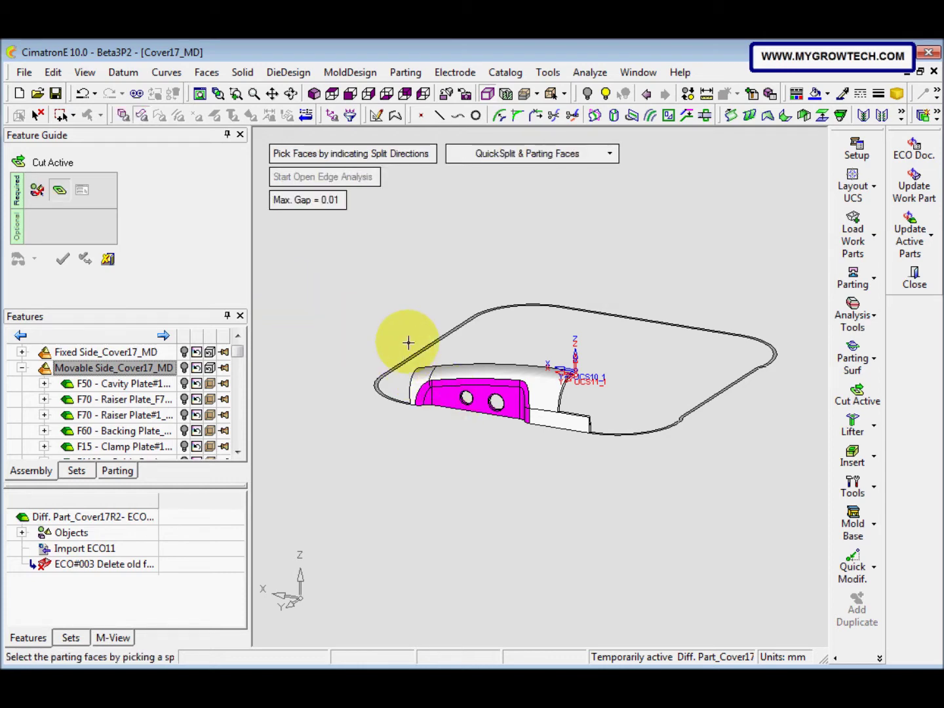
# Step: Import the magenta split direction faces into the new slider part and apply the Cut Active operation
pyautogui.click(438, 402)
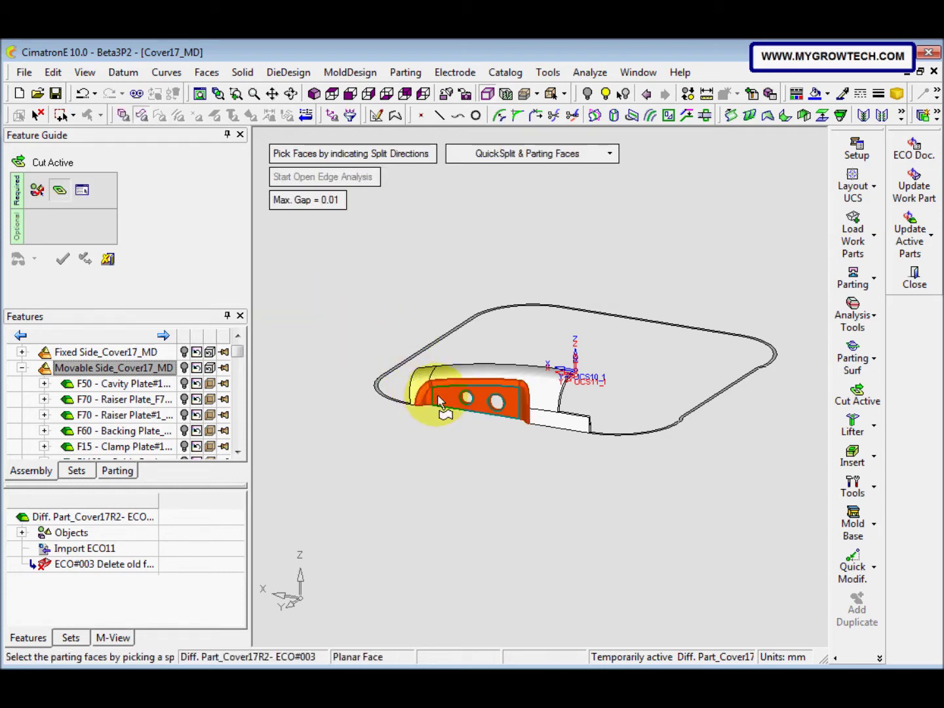
pyautogui.middleClick(385, 339)
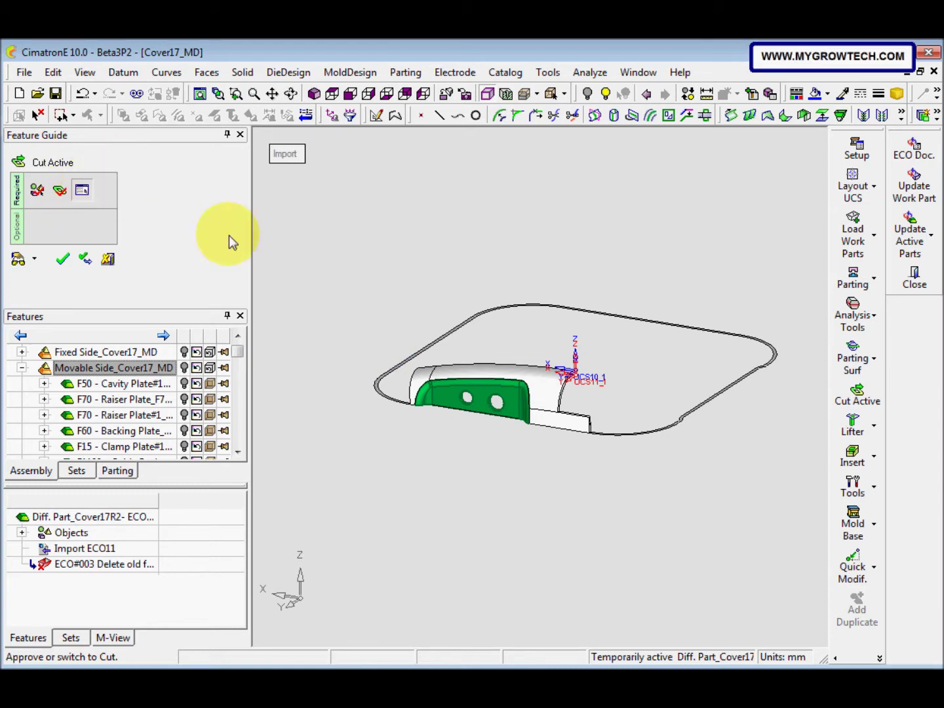
pyautogui.rightClick(303, 314)
pyautogui.click(303, 315)
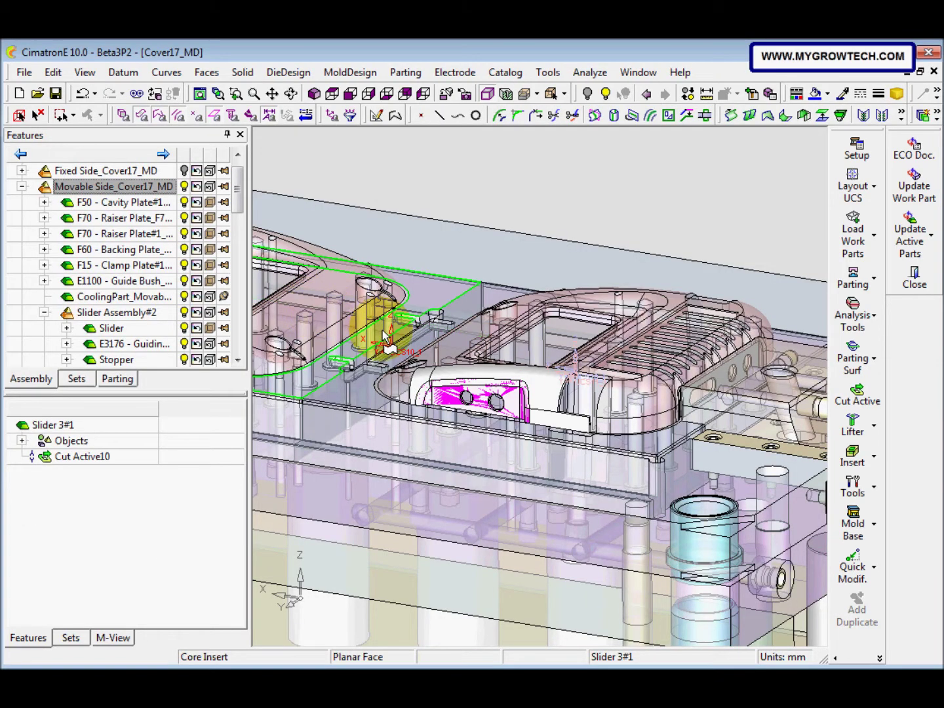
# Step: Isolate the Core Insert component of the movable side by hiding all other components
pyautogui.keyDown('ctrl'); pyautogui.moveTo(407, 416); pyautogui.dragTo(446, 441, button='right'); pyautogui.keyUp('ctrl')
pyautogui.keyDown('ctrl'); pyautogui.moveTo(446, 442); pyautogui.dragTo(420, 441); pyautogui.keyUp('ctrl')
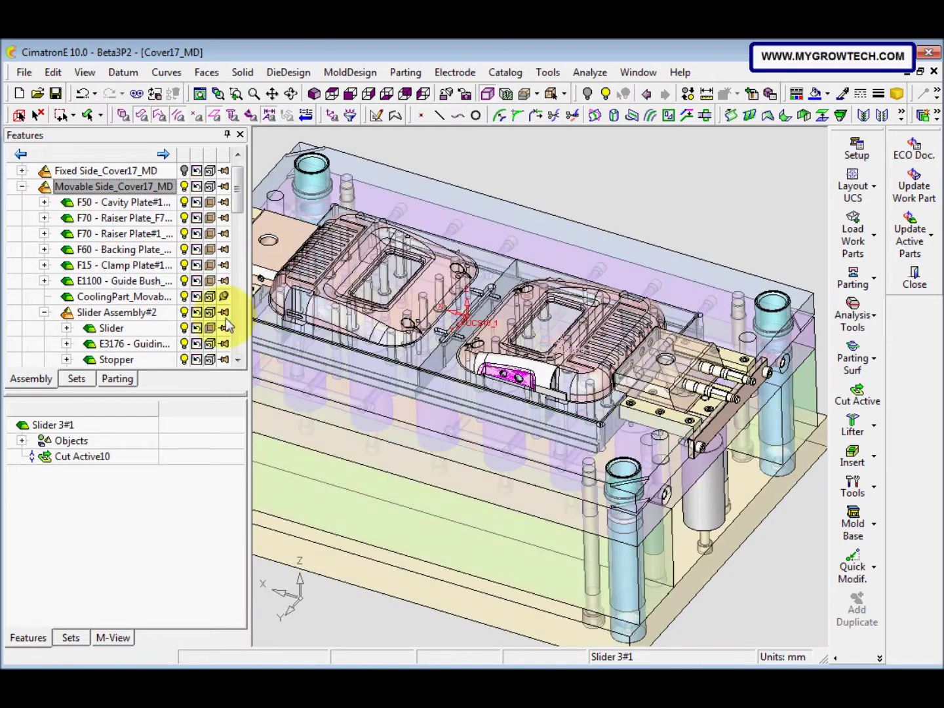
pyautogui.moveTo(238, 209); pyautogui.dragTo(239, 282)
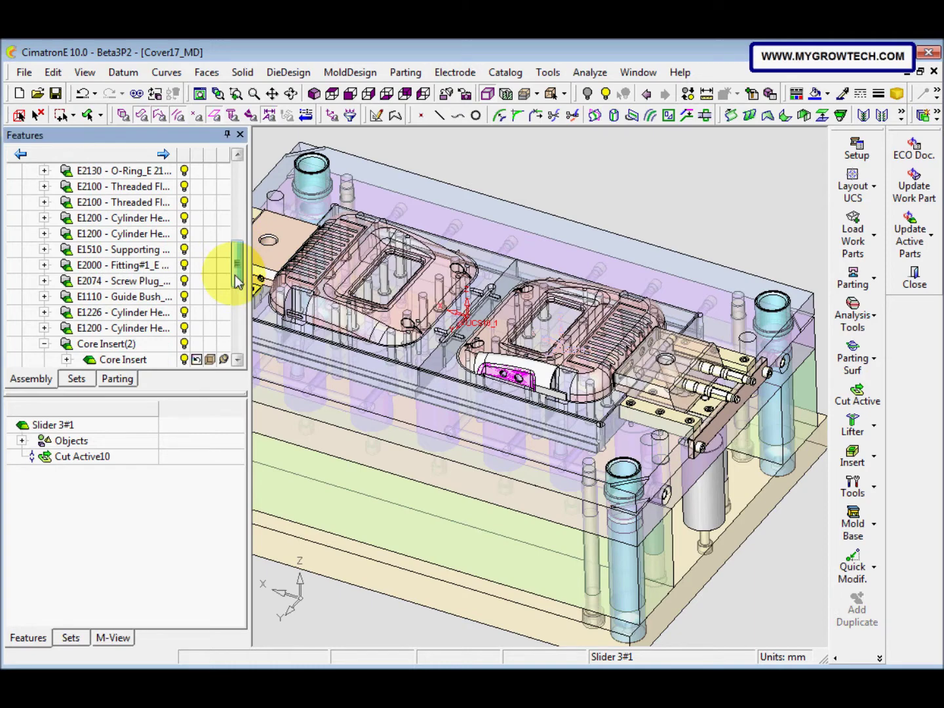
pyautogui.click(124, 359)
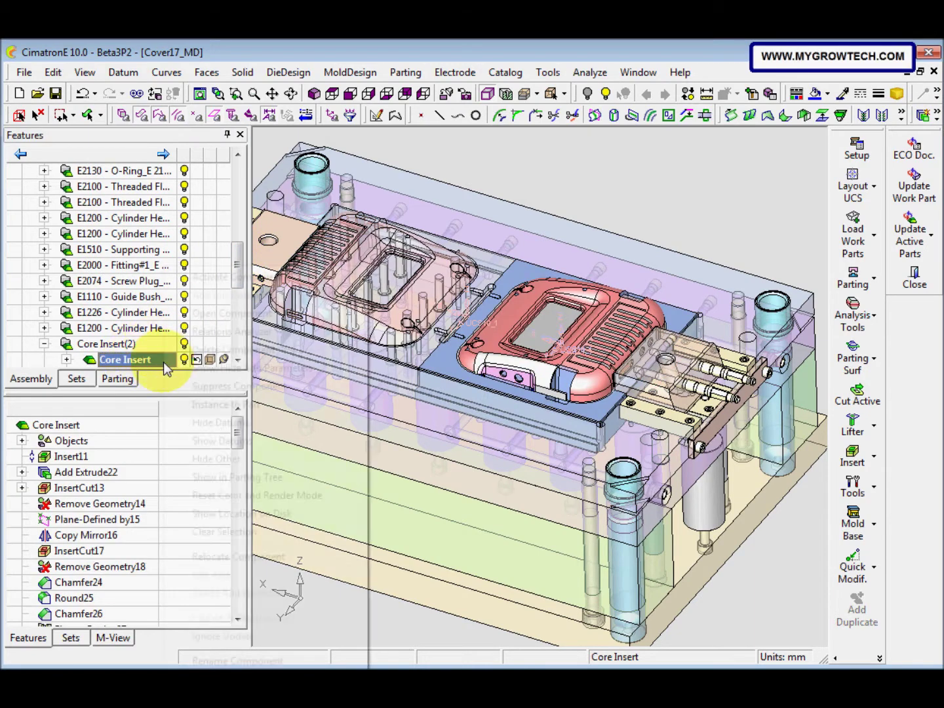
pyautogui.rightClick(163, 361)
pyautogui.click(223, 463)
pyautogui.moveTo(479, 403); pyautogui.dragTo(517, 422, button='middle')
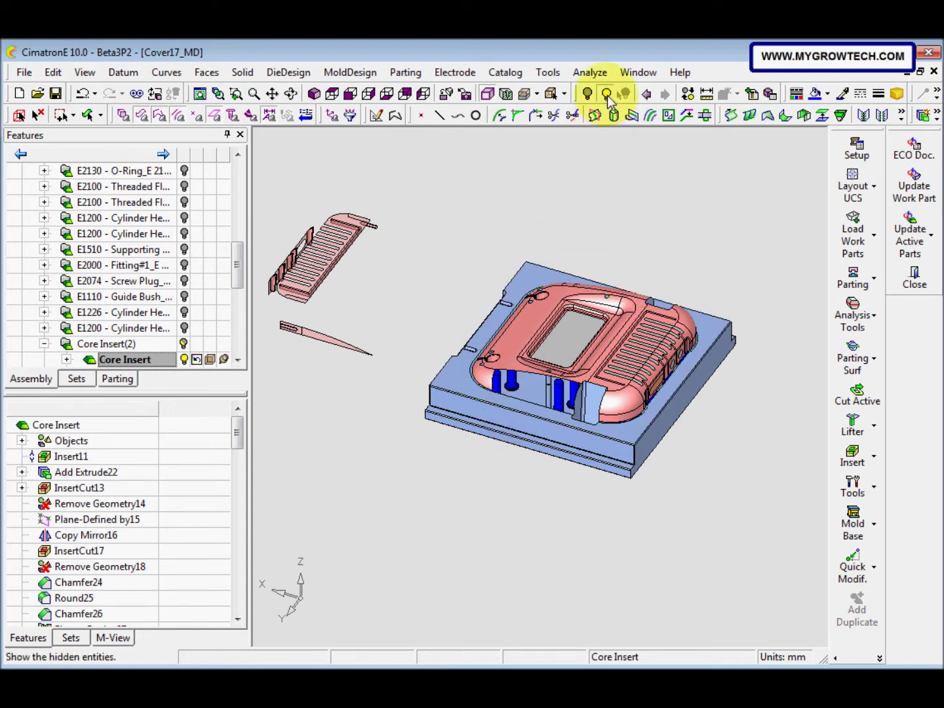
# Step: Show the two hidden closed sketches on opposite sides of the Core Insert
pyautogui.click(595, 116)
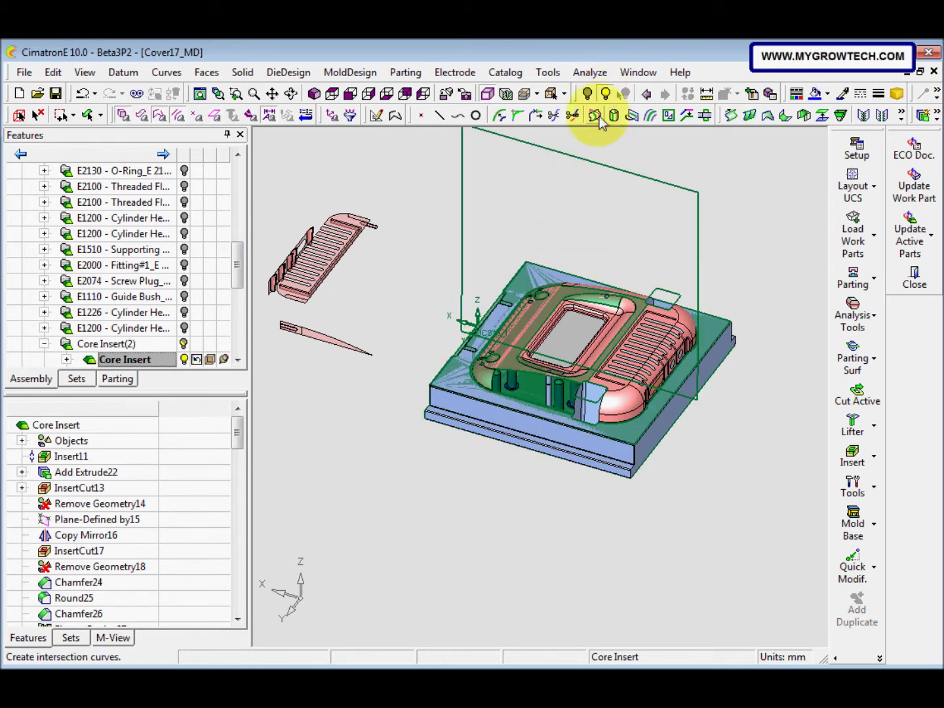
pyautogui.click(587, 398)
pyautogui.click(561, 432)
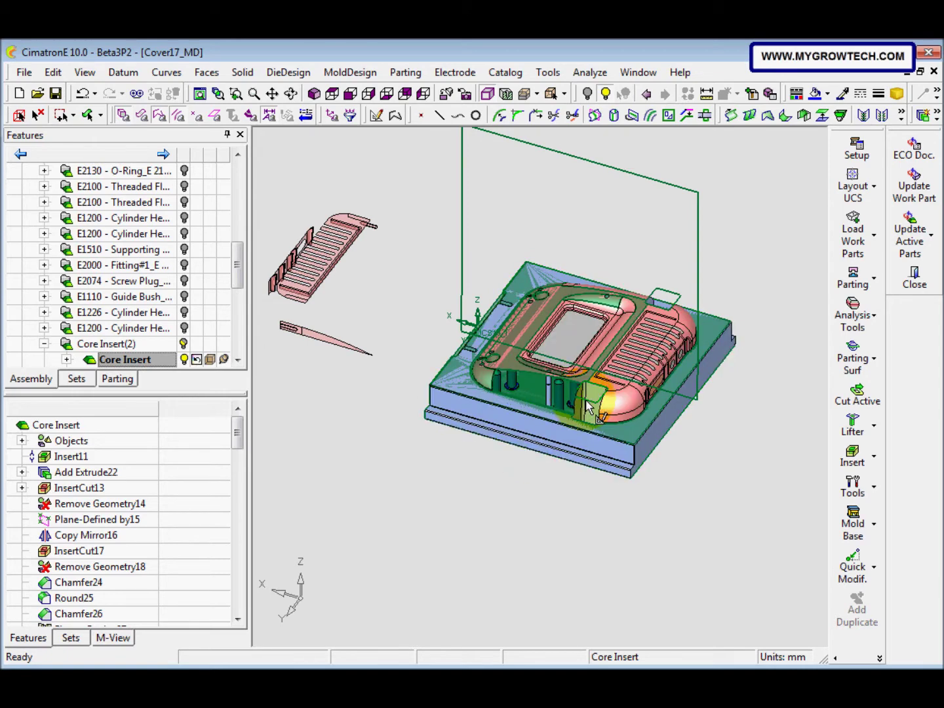
pyautogui.click(674, 298)
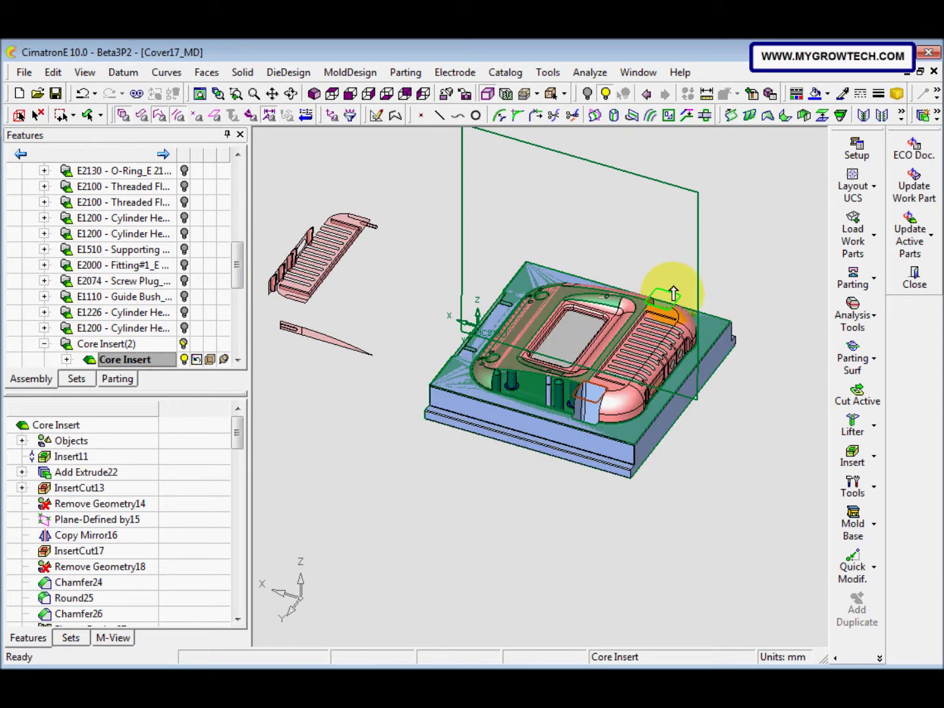
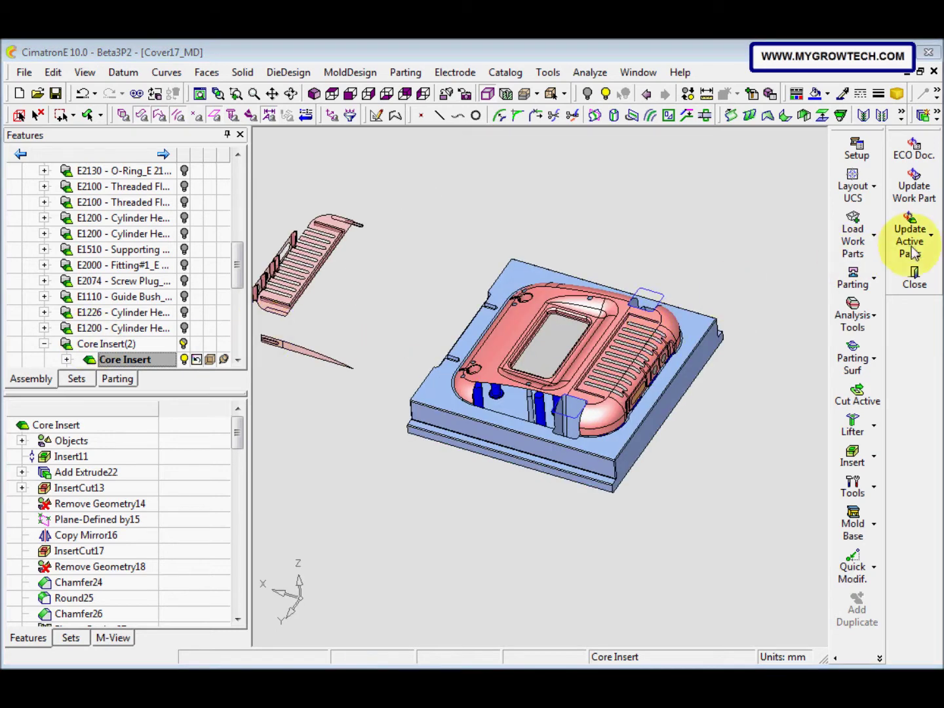
# Step: Start a face Split within Assign New Faces and pick the Diff part's recess-side wall faces and rim face as the faces to split
pyautogui.click(913, 251)
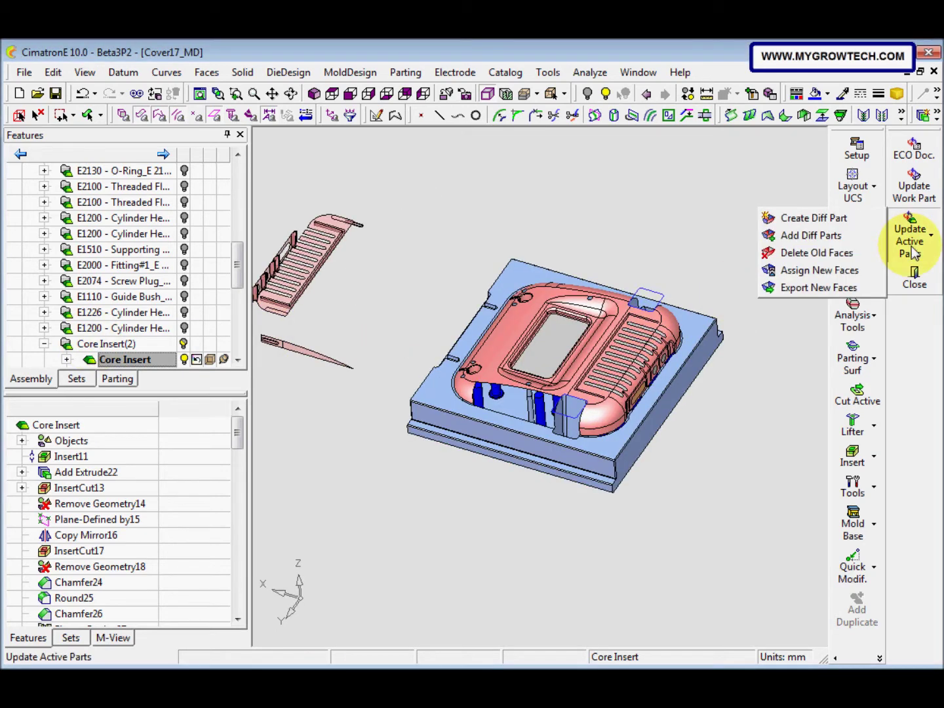
pyautogui.click(810, 273)
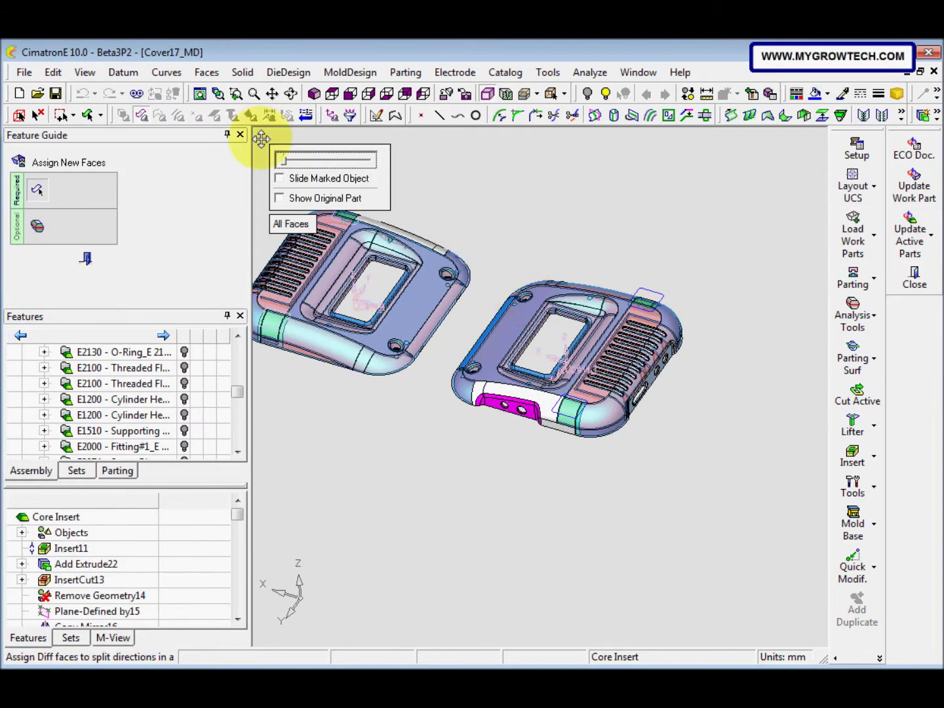
pyautogui.click(211, 74)
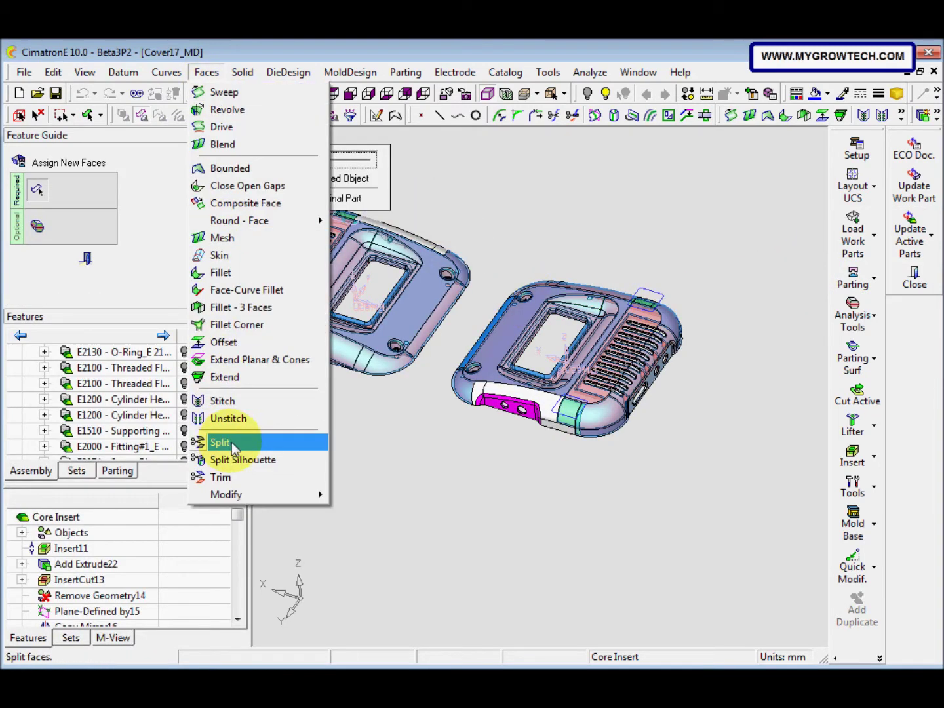
pyautogui.click(234, 450)
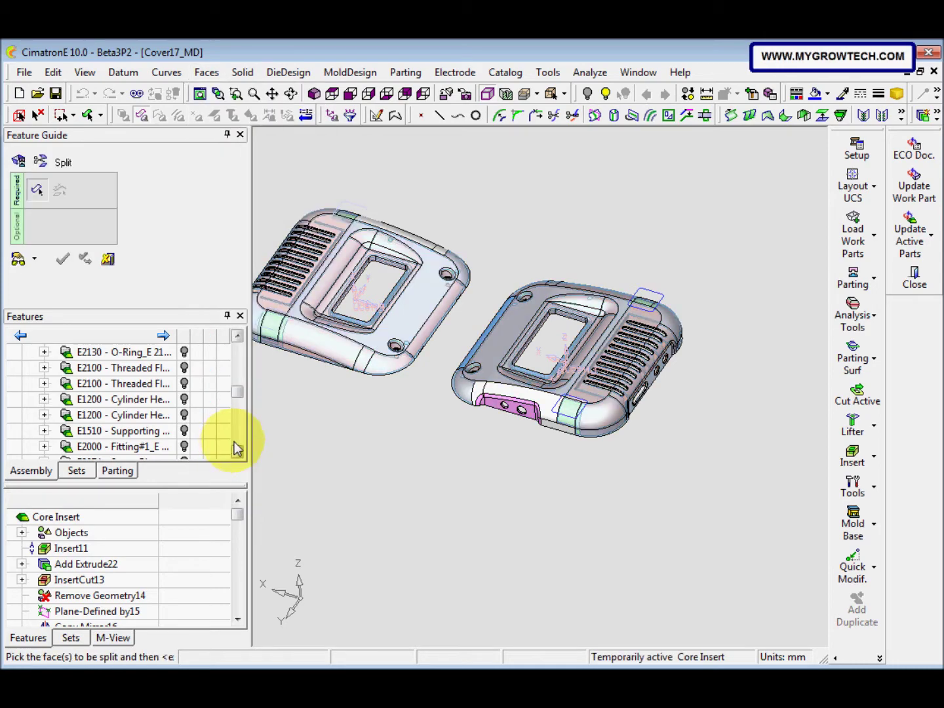
pyautogui.moveTo(328, 400); pyautogui.dragTo(565, 316, button='middle')
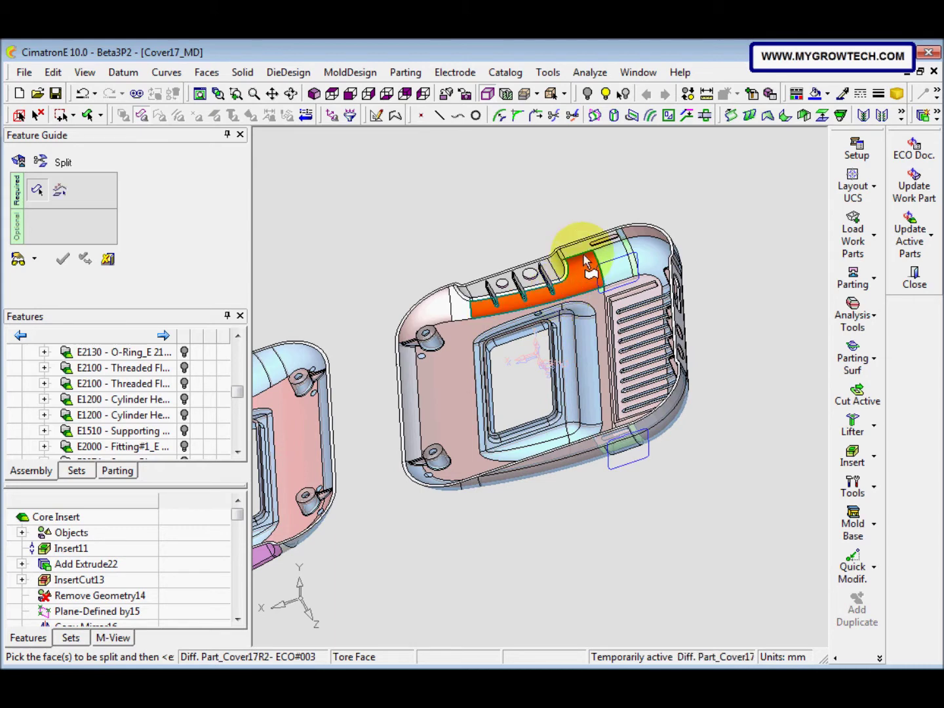
pyautogui.moveTo(588, 266); pyautogui.dragTo(646, 275, button='middle')
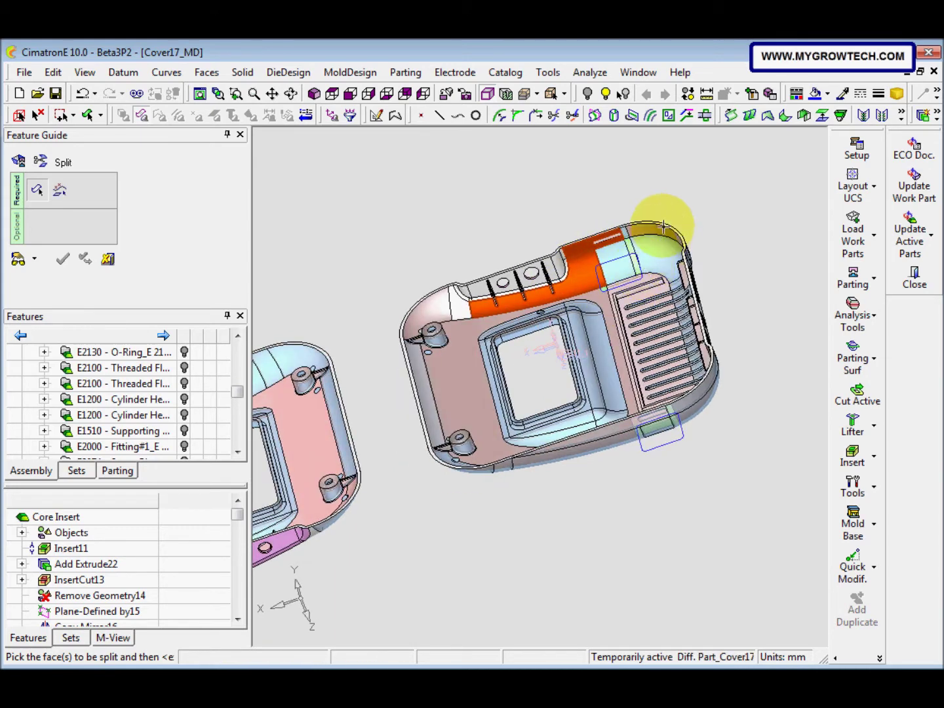
pyautogui.moveTo(650, 279); pyautogui.dragTo(610, 268, button='middle')
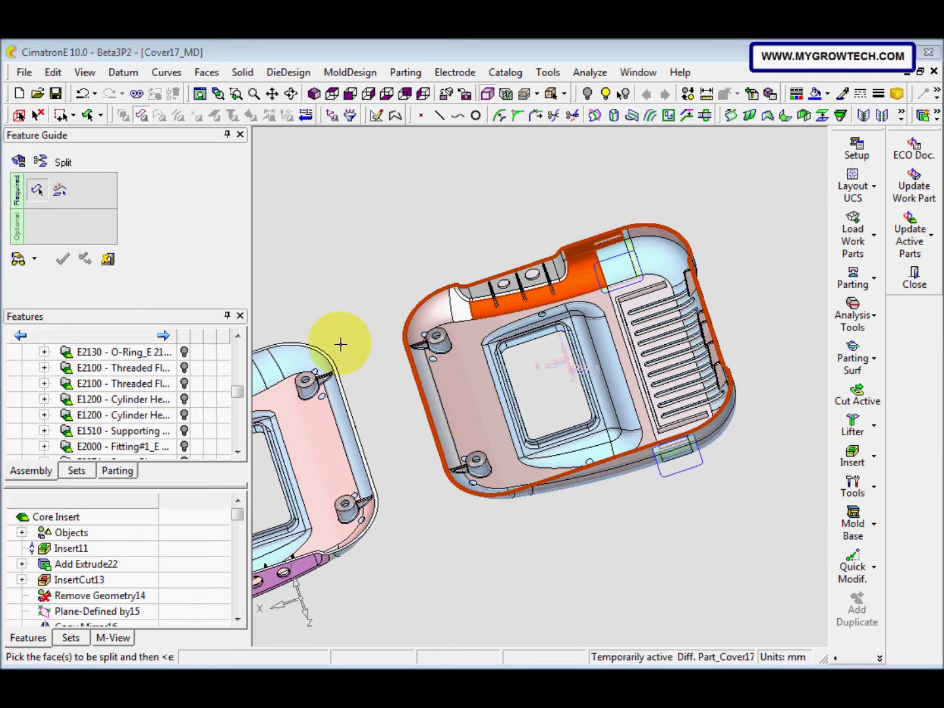
pyautogui.middleClick(372, 298)
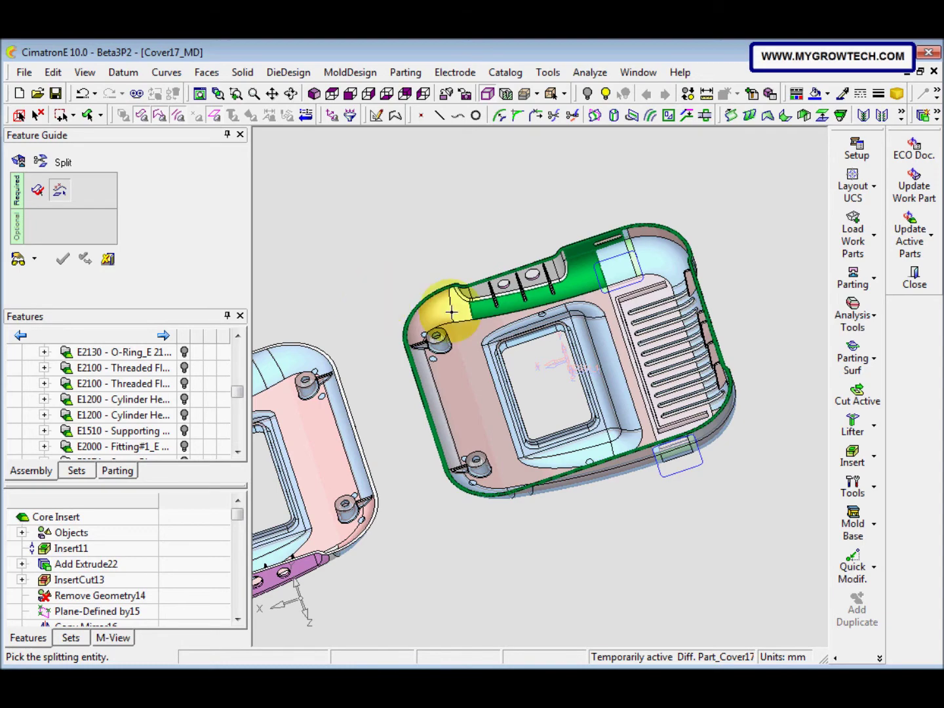
# Step: Split the picked faces by the closed sketch on the recess side, using Direction Projection along Z with Both Sides
pyautogui.moveTo(432, 316); pyautogui.dragTo(502, 305, button='middle')
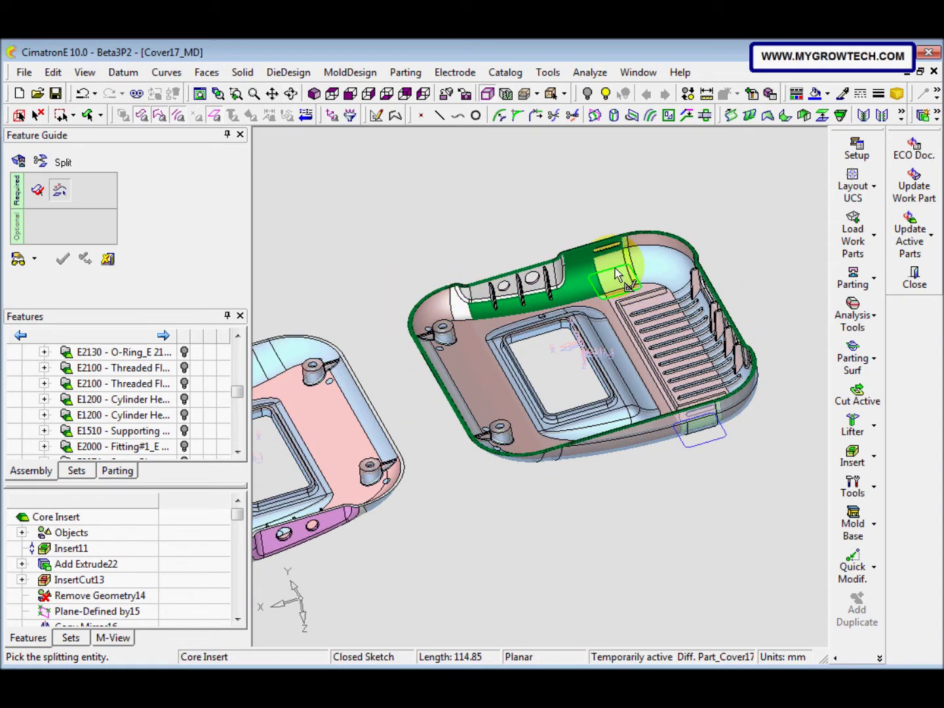
pyautogui.moveTo(502, 264); pyautogui.dragTo(531, 219, button='middle')
pyautogui.rightClick(785, 158)
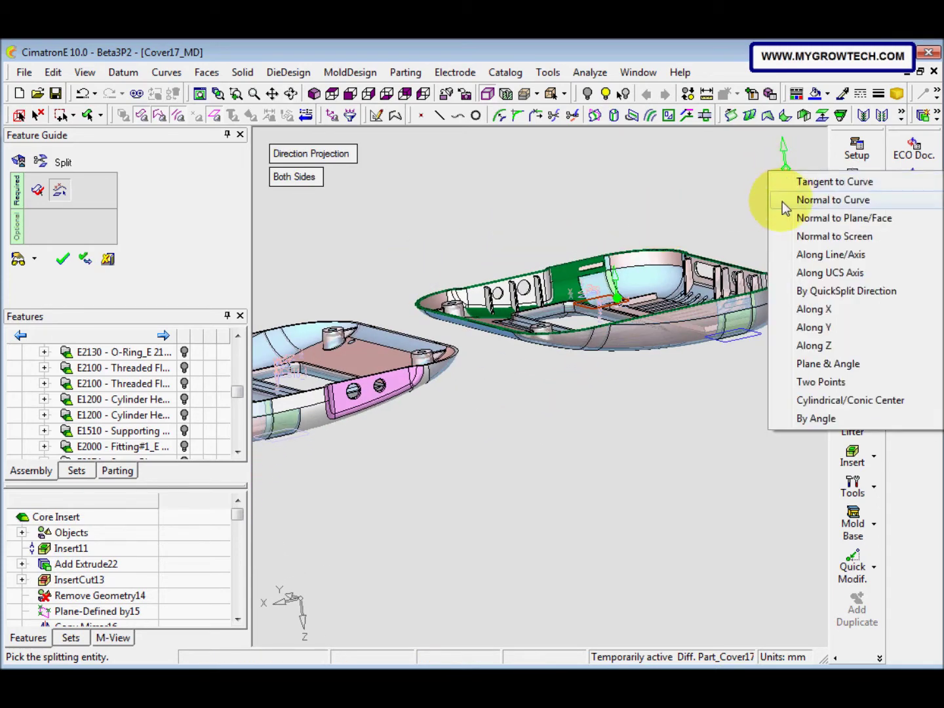
pyautogui.click(807, 348)
pyautogui.moveTo(759, 338); pyautogui.dragTo(643, 371, button='middle')
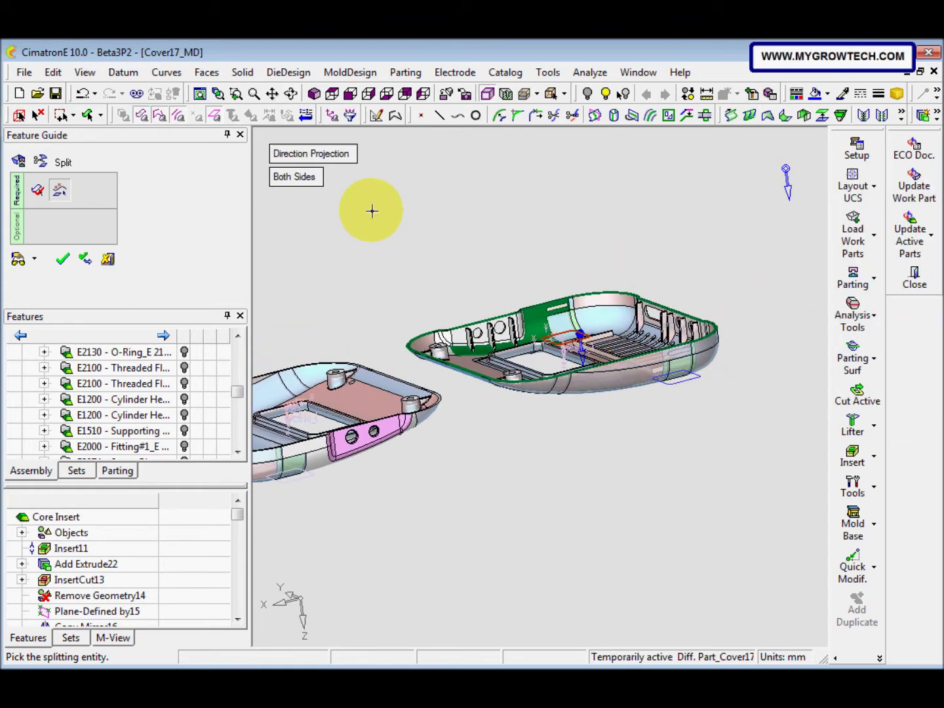
pyautogui.click(336, 157)
pyautogui.click(336, 157)
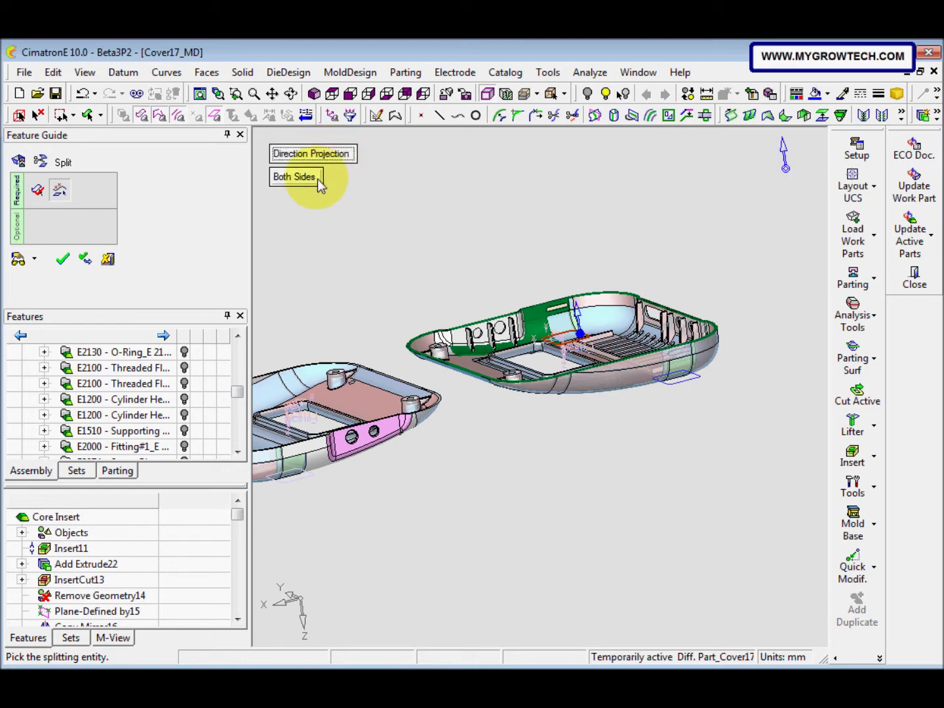
pyautogui.rightClick(792, 169)
pyautogui.click(825, 342)
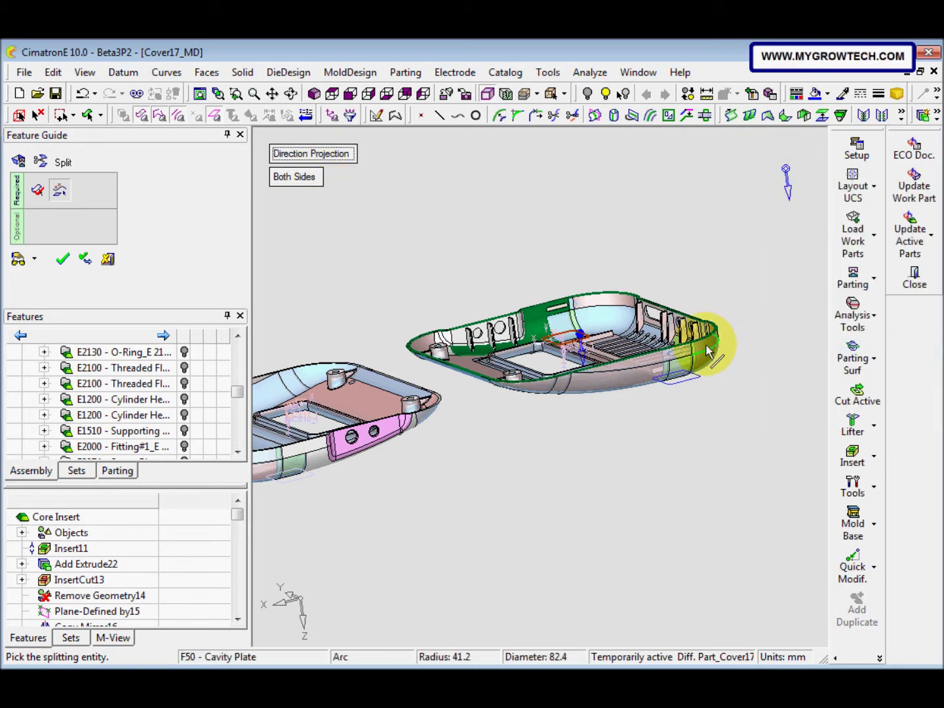
pyautogui.scroll(-3, 658, 374)
pyautogui.middleClick(511, 260)
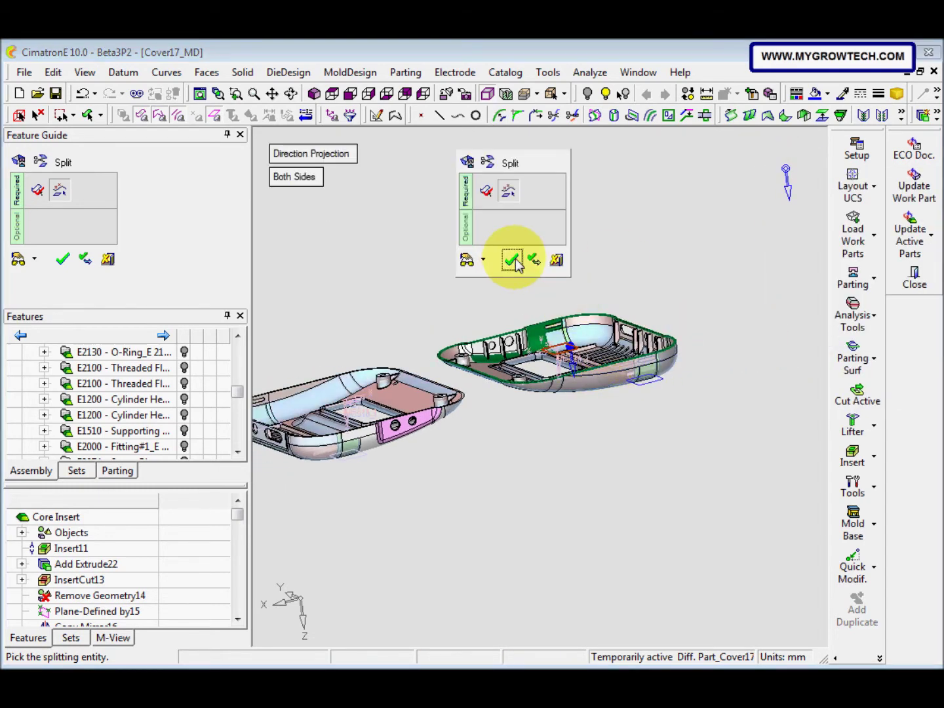
pyautogui.click(534, 263)
# Step: Split the Diff part's rim face by the closed sketch on the opposite side with Direction Projection and Both Sides, then finish splitting
pyautogui.moveTo(538, 275); pyautogui.dragTo(564, 371, button='middle')
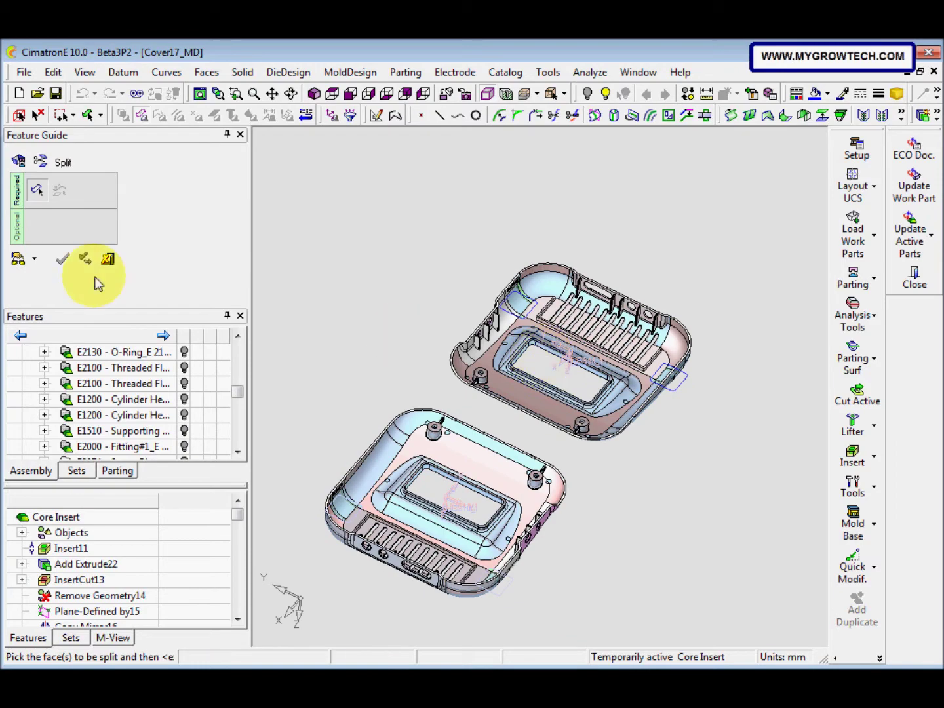
pyautogui.middleClick(17, 298)
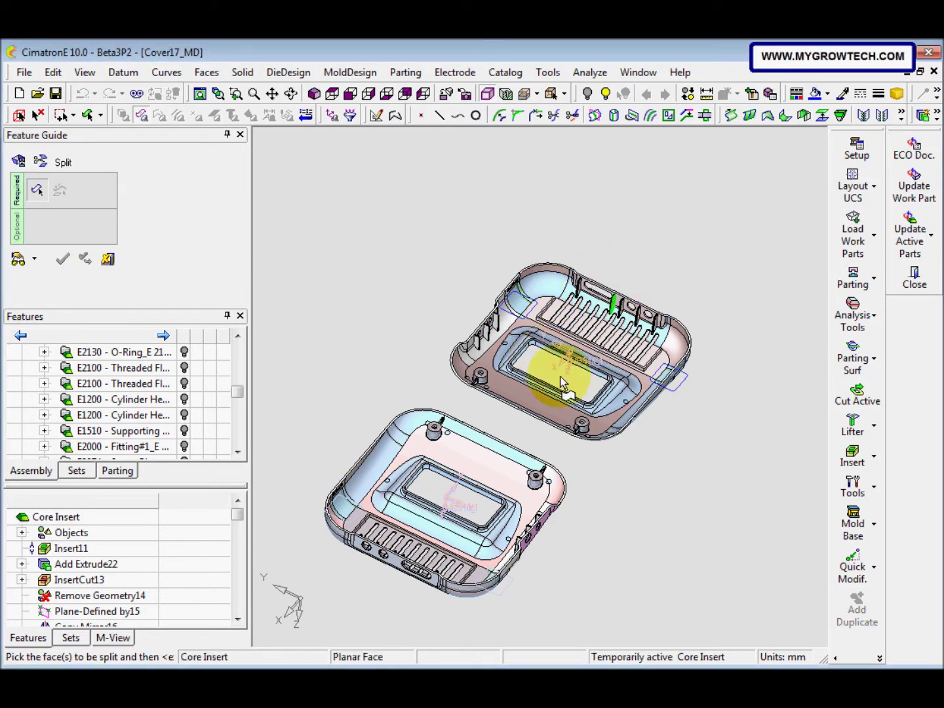
pyautogui.scroll(5, 594, 322)
pyautogui.keyDown('ctrl'); pyautogui.moveTo(583, 298); pyautogui.dragTo(541, 332, button='middle'); pyautogui.keyUp('ctrl')
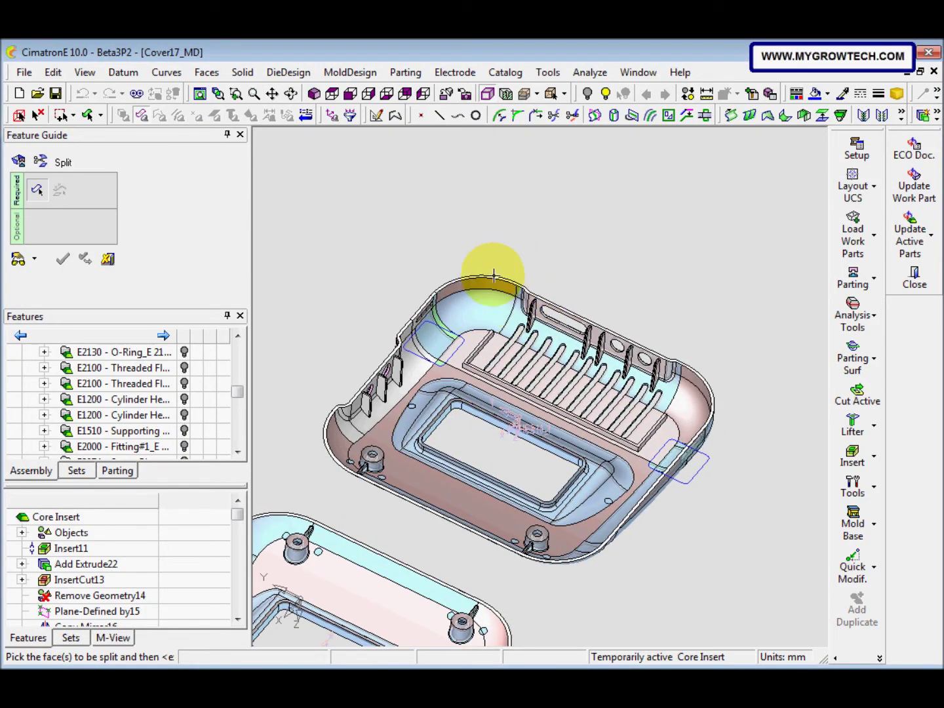
pyautogui.click(496, 284)
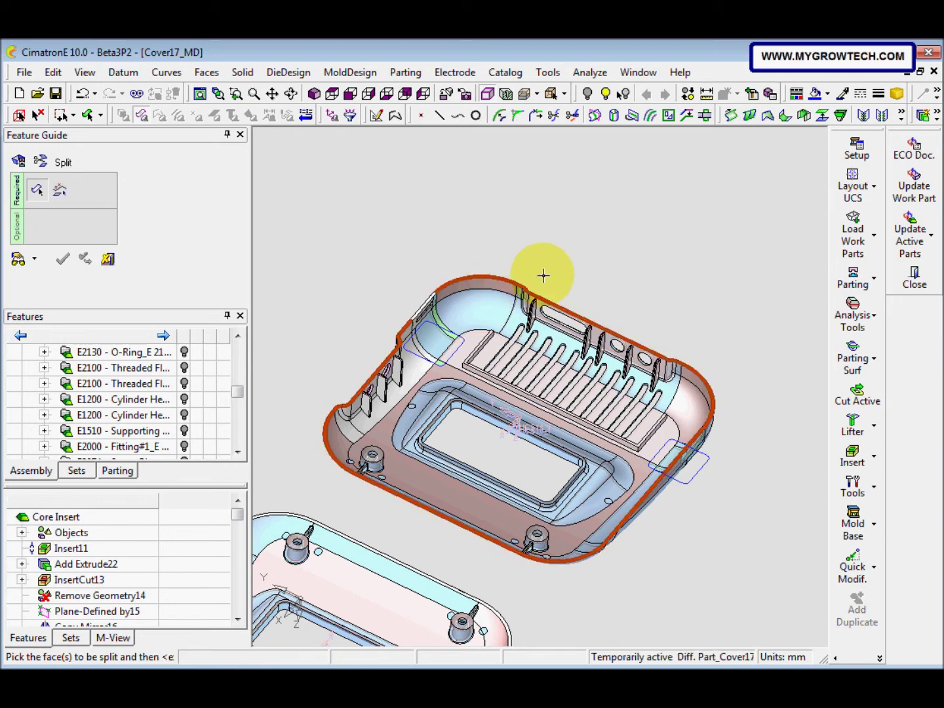
pyautogui.middleClick(581, 274)
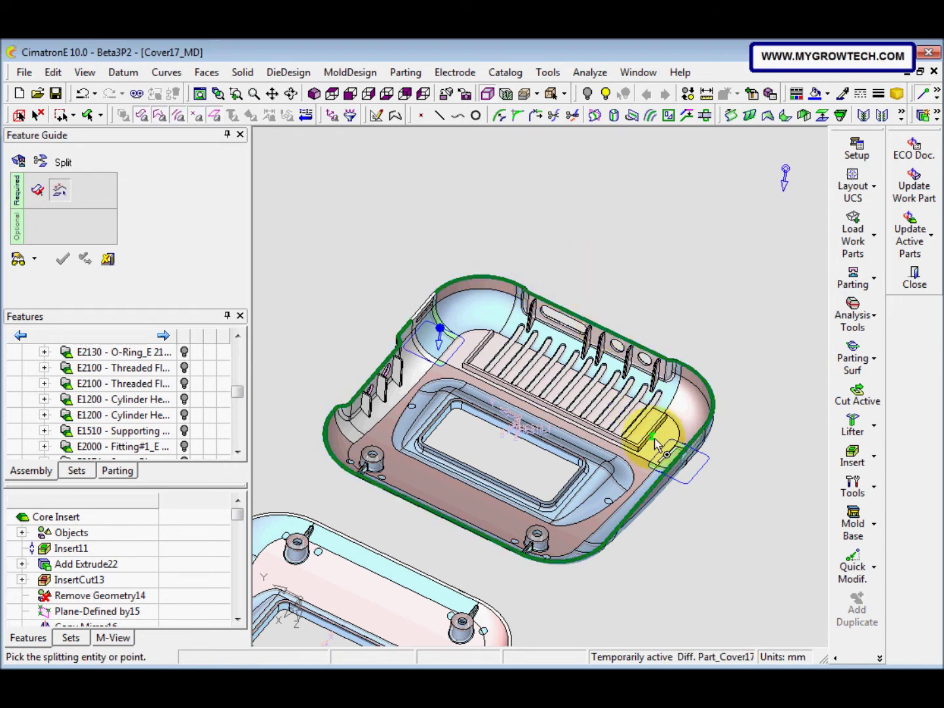
pyautogui.click(697, 475)
pyautogui.keyDown('ctrl'); pyautogui.moveTo(735, 443); pyautogui.dragTo(715, 423, button='middle'); pyautogui.keyUp('ctrl')
pyautogui.keyDown('ctrl'); pyautogui.moveTo(718, 390); pyautogui.dragTo(707, 309); pyautogui.keyUp('ctrl')
pyautogui.keyDown('ctrl'); pyautogui.moveTo(709, 333); pyautogui.dragTo(698, 371, button='right'); pyautogui.keyUp('ctrl')
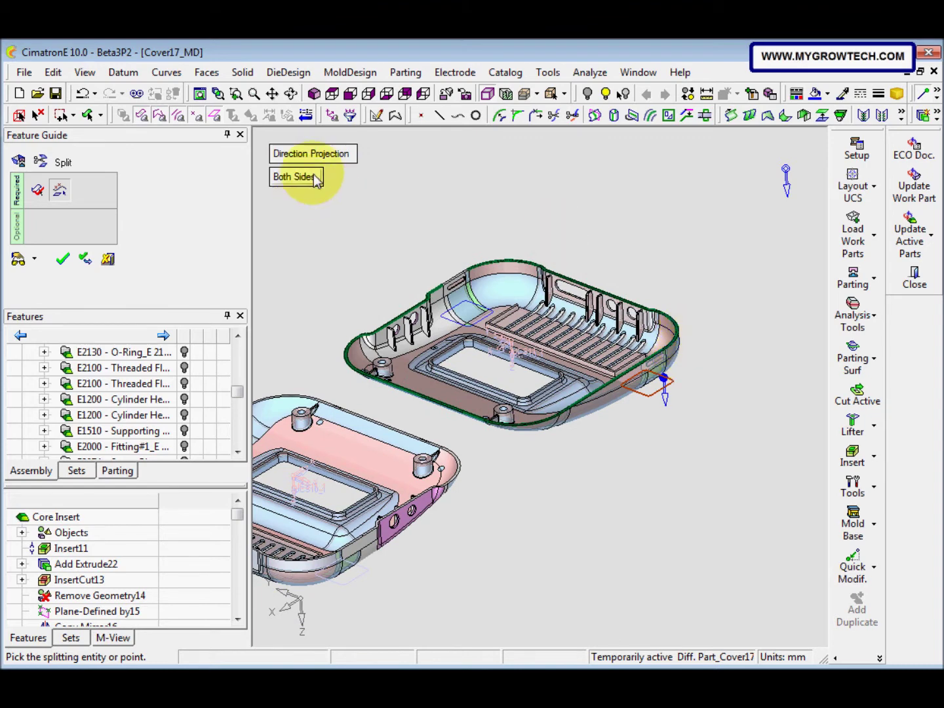
pyautogui.rightClick(359, 245)
pyautogui.click(363, 248)
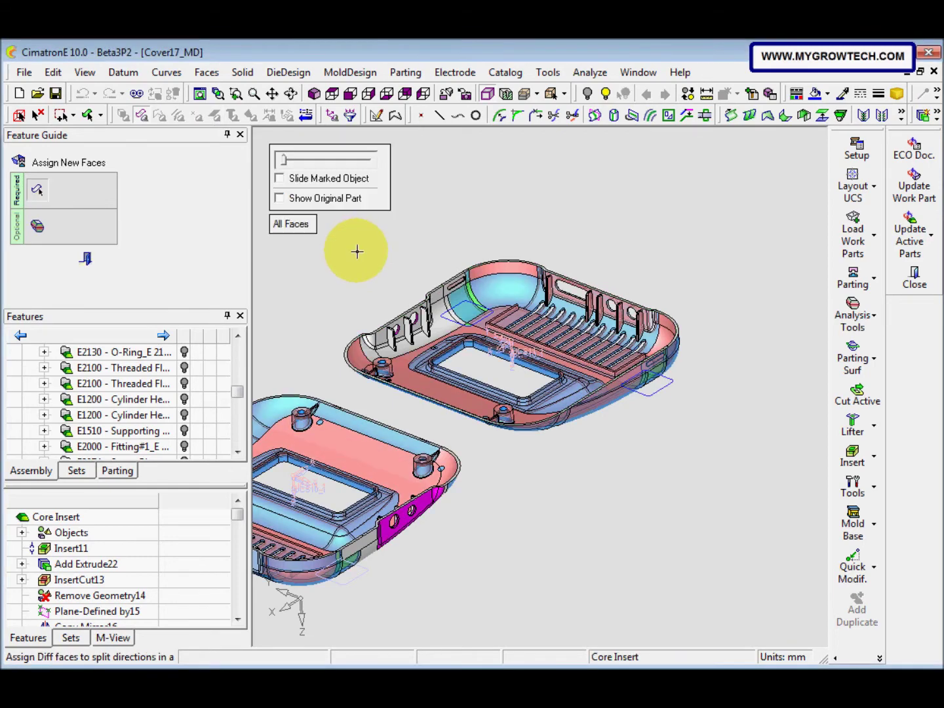
# Step: Slide the split directions apart and assign the new outer wall faces around the recess to the blue split direction
pyautogui.moveTo(373, 262); pyautogui.dragTo(569, 291, button='middle')
pyautogui.keyDown('ctrl'); pyautogui.moveTo(593, 292); pyautogui.dragTo(529, 377, button='right'); pyautogui.keyUp('ctrl')
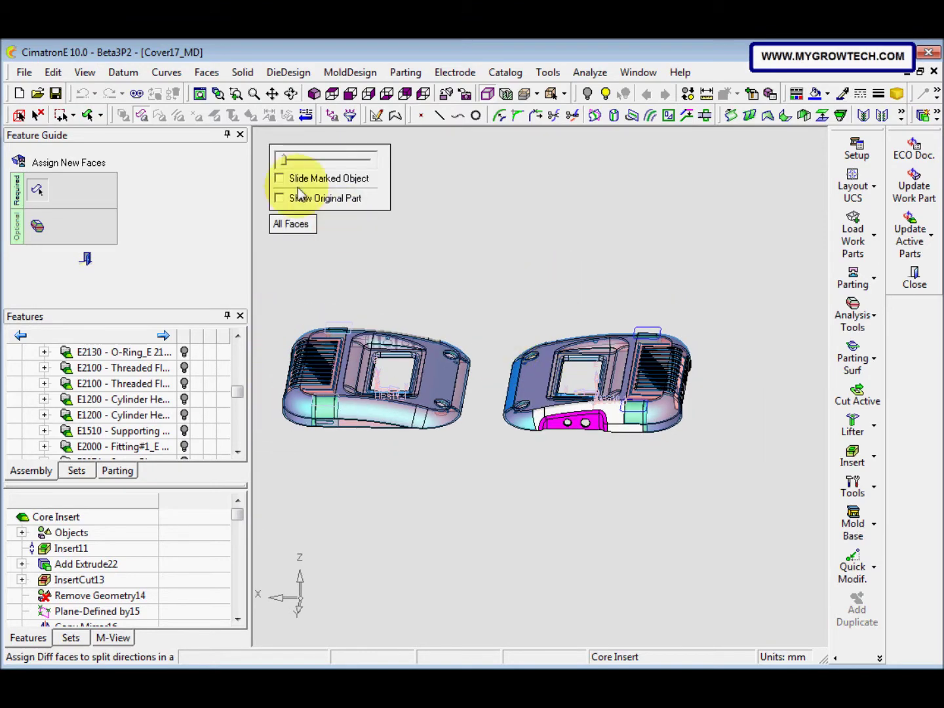
pyautogui.moveTo(285, 161); pyautogui.dragTo(314, 162)
pyautogui.moveTo(357, 227); pyautogui.dragTo(575, 322, button='middle')
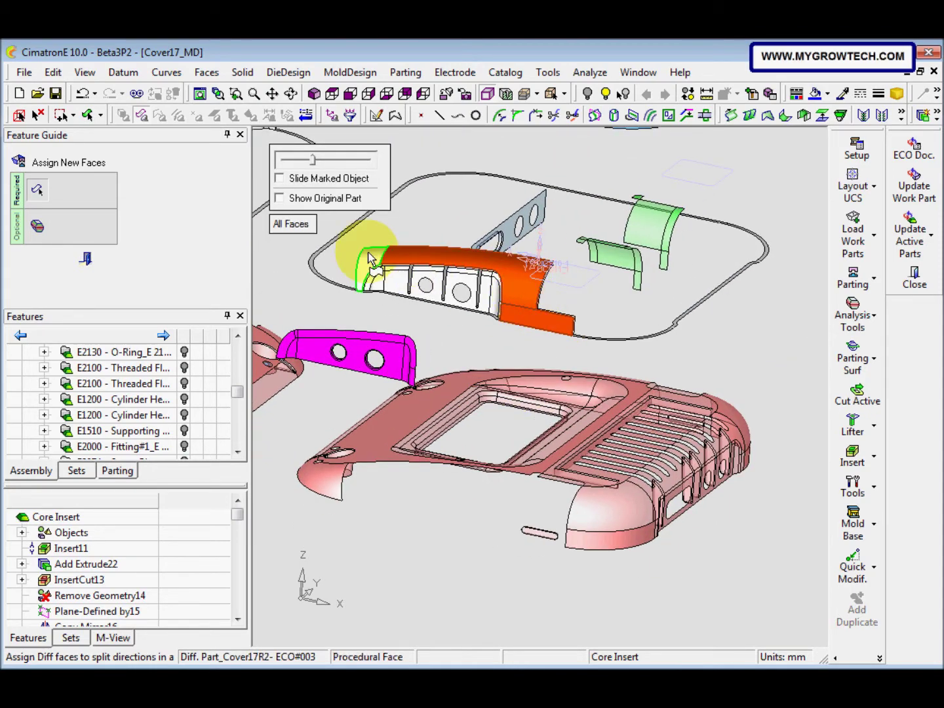
pyautogui.scroll(-3, 500, 341)
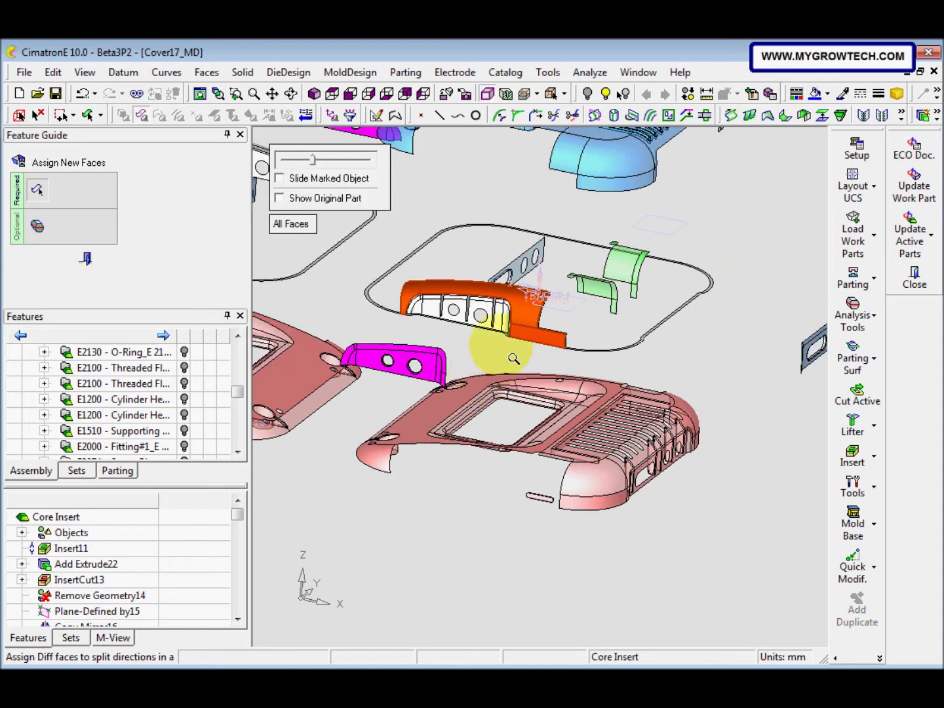
pyautogui.keyDown('shift'); pyautogui.moveTo(577, 297); pyautogui.dragTo(545, 352, button='middle'); pyautogui.keyUp('shift')
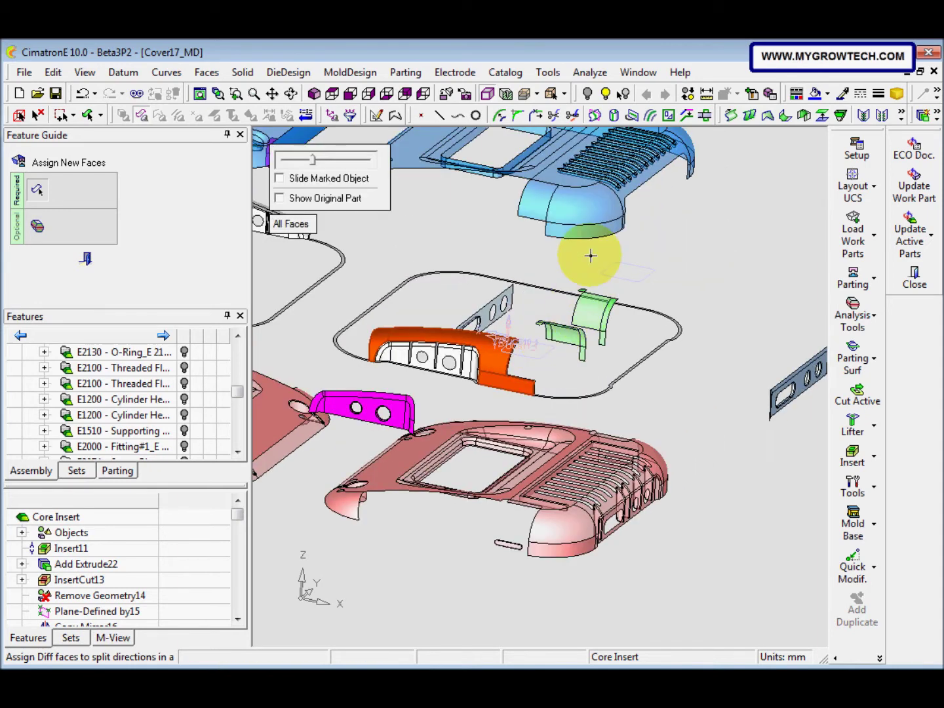
pyautogui.click(588, 214)
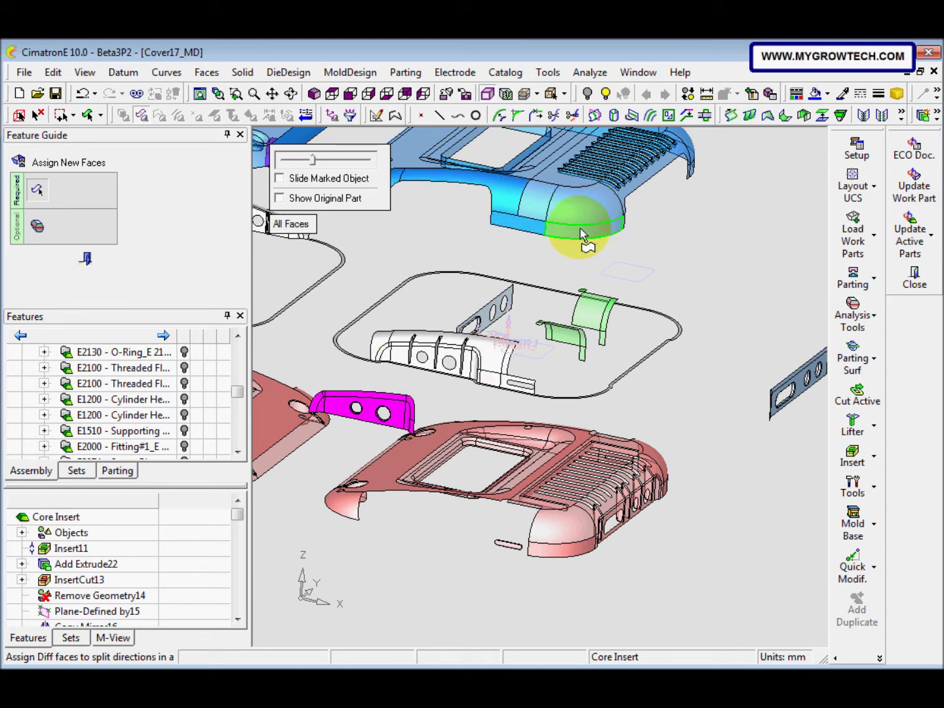
# Step: Assign the remaining magenta wall panel with the two round holes to the blue split direction
pyautogui.moveTo(425, 372); pyautogui.dragTo(561, 427, button='middle')
pyautogui.moveTo(544, 387); pyautogui.dragTo(676, 476)
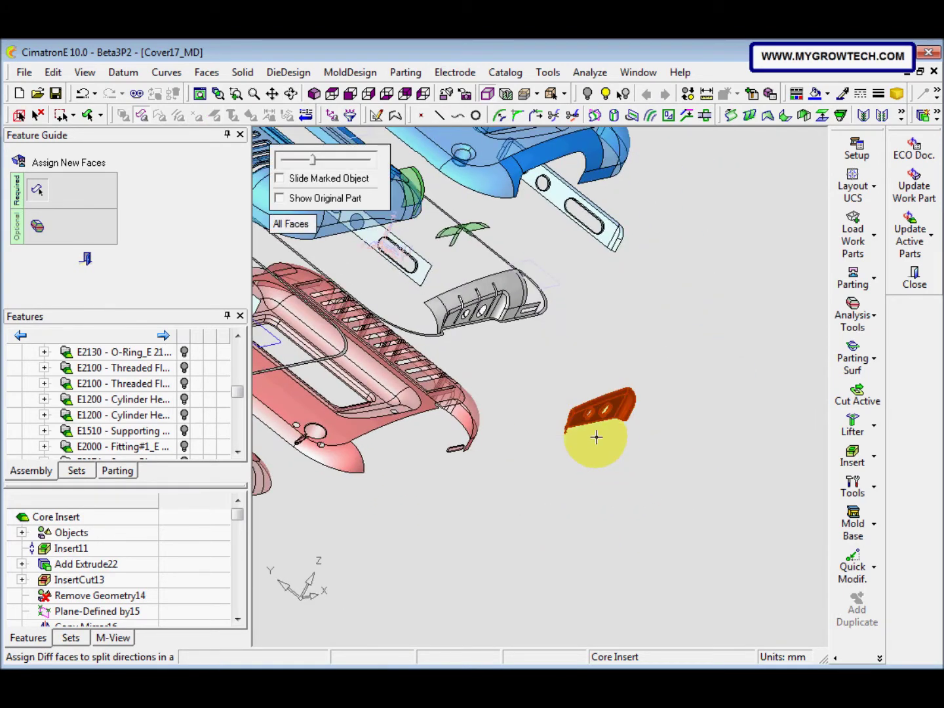
pyautogui.click(505, 188)
pyautogui.moveTo(506, 187); pyautogui.dragTo(502, 276, button='middle')
pyautogui.moveTo(505, 327)
pyautogui.mouseDown(button='middle')
pyautogui.moveTo(544, 329)
pyautogui.moveTo(512, 328)
pyautogui.mouseUp(button='middle')
# Step: Assign all remaining Diff part faces, including the rim and ribbed recess, to the red split direction and finish Assign New Faces
pyautogui.moveTo(428, 337); pyautogui.dragTo(546, 384)
pyautogui.moveTo(503, 375); pyautogui.dragTo(771, 202, button='middle')
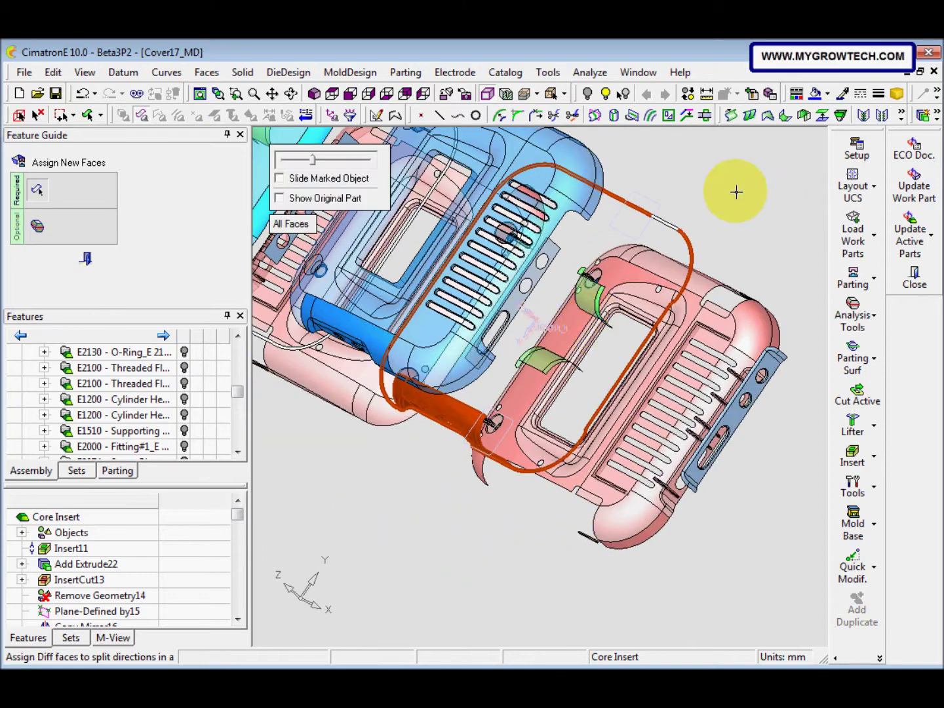
pyautogui.moveTo(695, 194); pyautogui.dragTo(592, 371, button='middle')
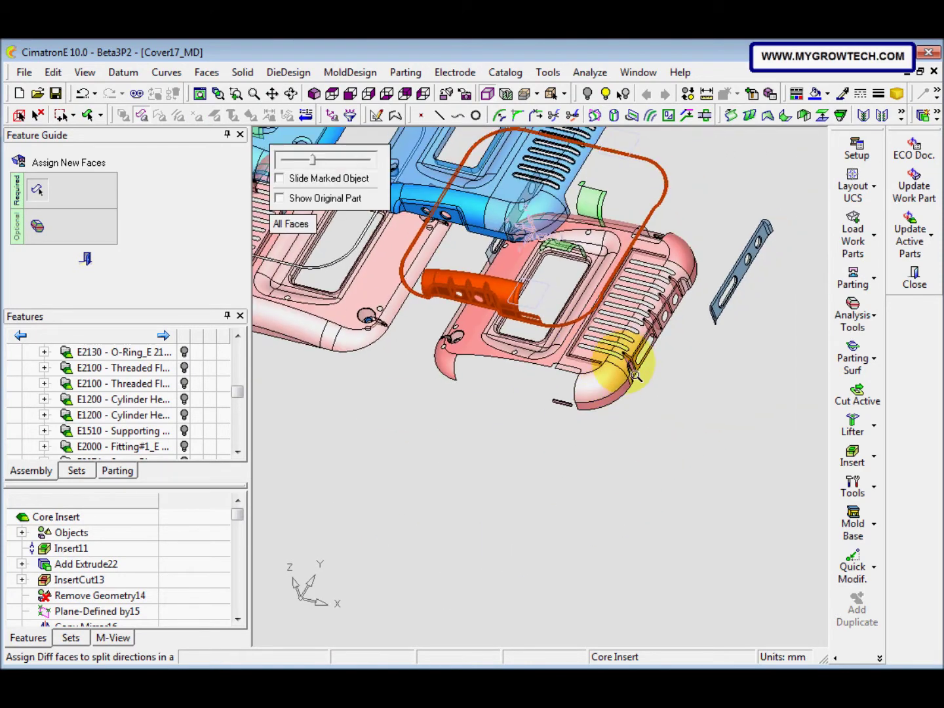
pyautogui.click(593, 374)
pyautogui.moveTo(593, 373); pyautogui.dragTo(570, 387, button='middle')
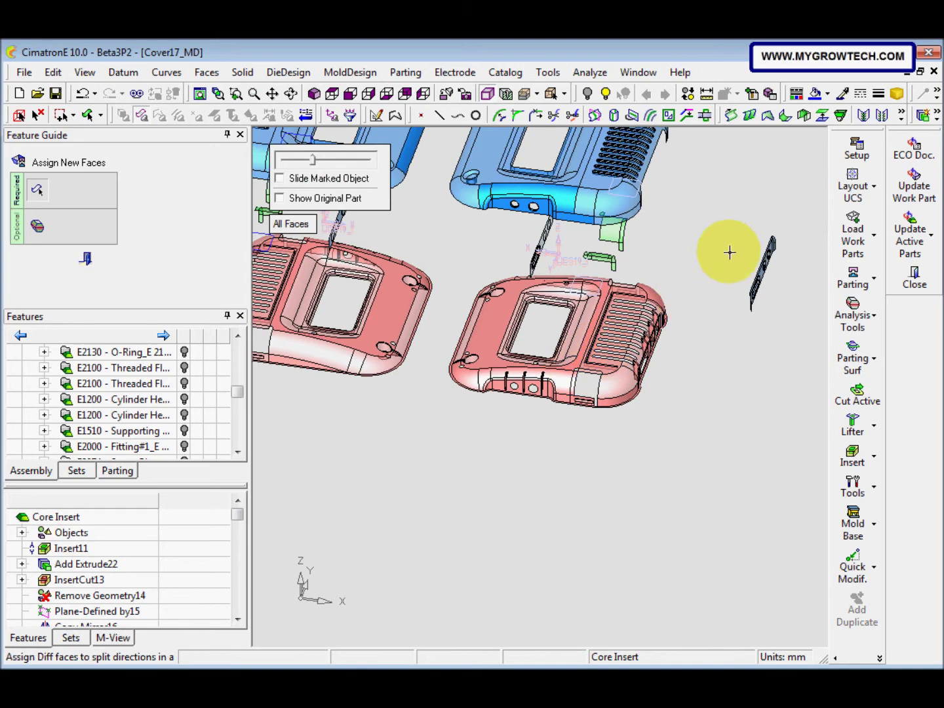
pyautogui.moveTo(697, 339); pyautogui.dragTo(681, 366, button='middle')
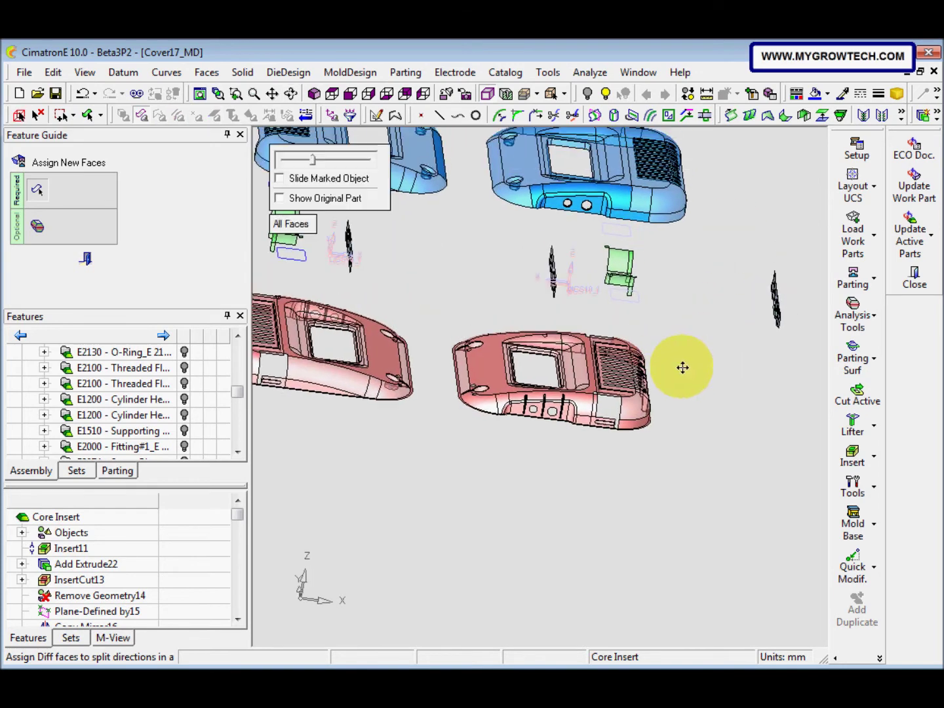
pyautogui.click(88, 260)
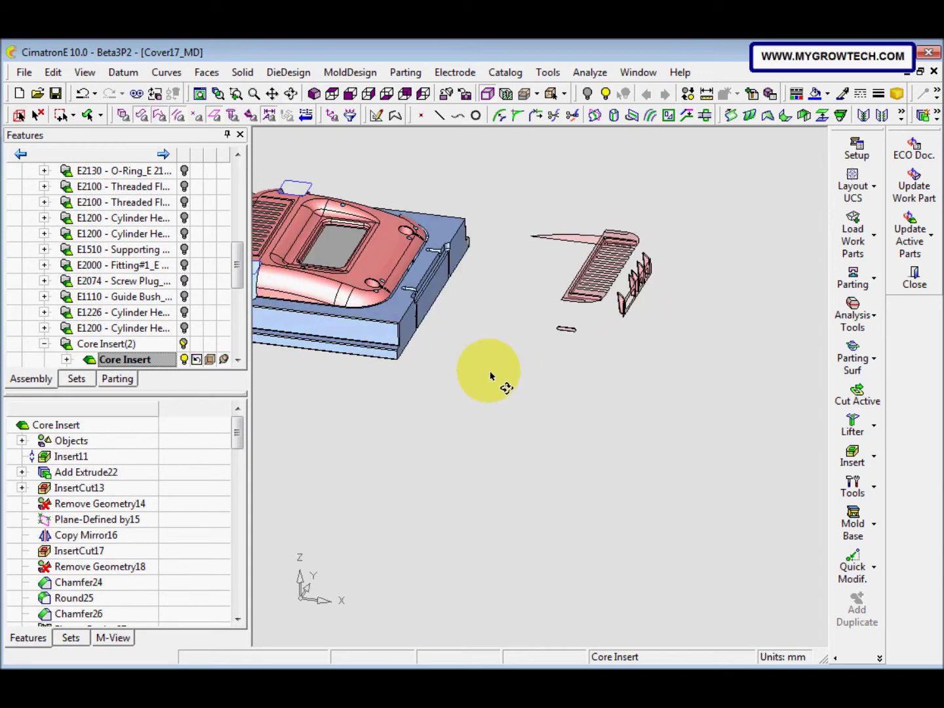
# Step: Export the new faces of the Diff parts into the active Core Insert
pyautogui.moveTo(552, 364); pyautogui.dragTo(576, 369, button='middle')
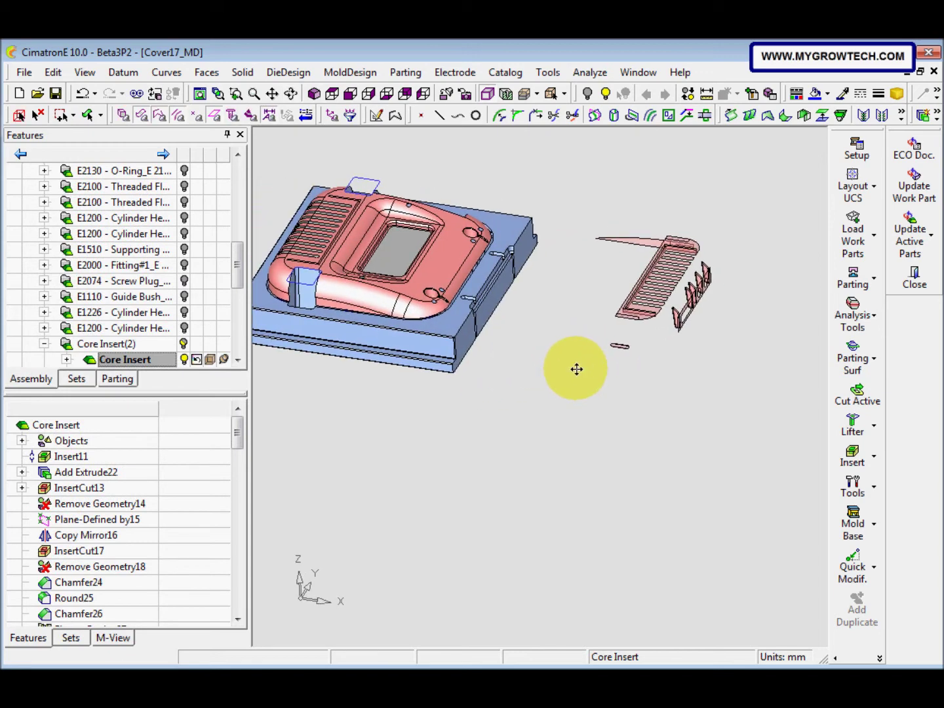
pyautogui.keyDown('ctrl'); pyautogui.moveTo(577, 369); pyautogui.dragTo(540, 390, button='right'); pyautogui.keyUp('ctrl')
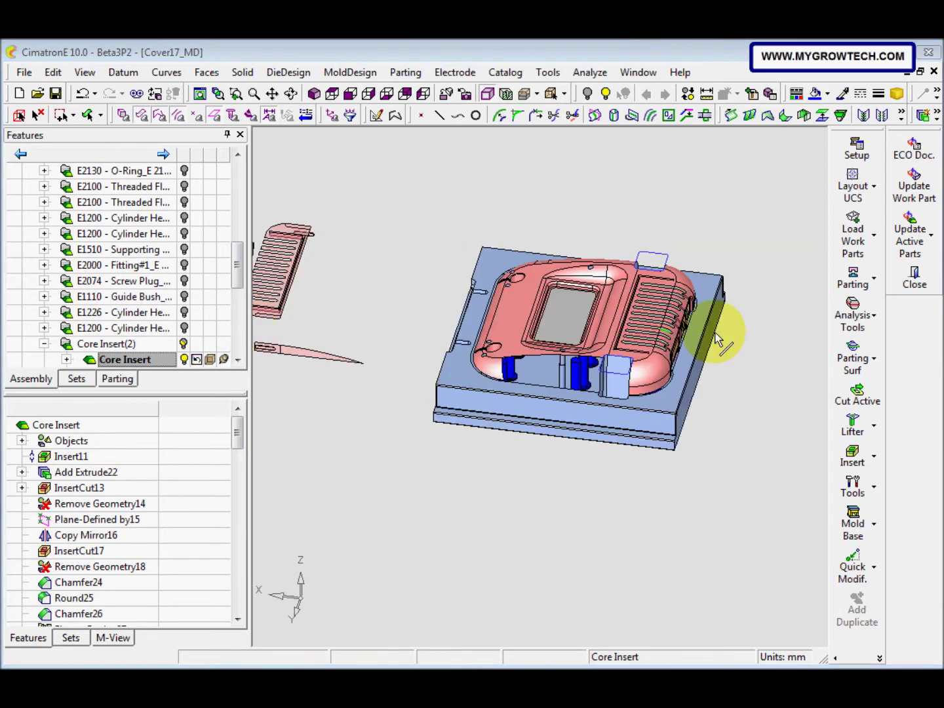
pyautogui.click(911, 248)
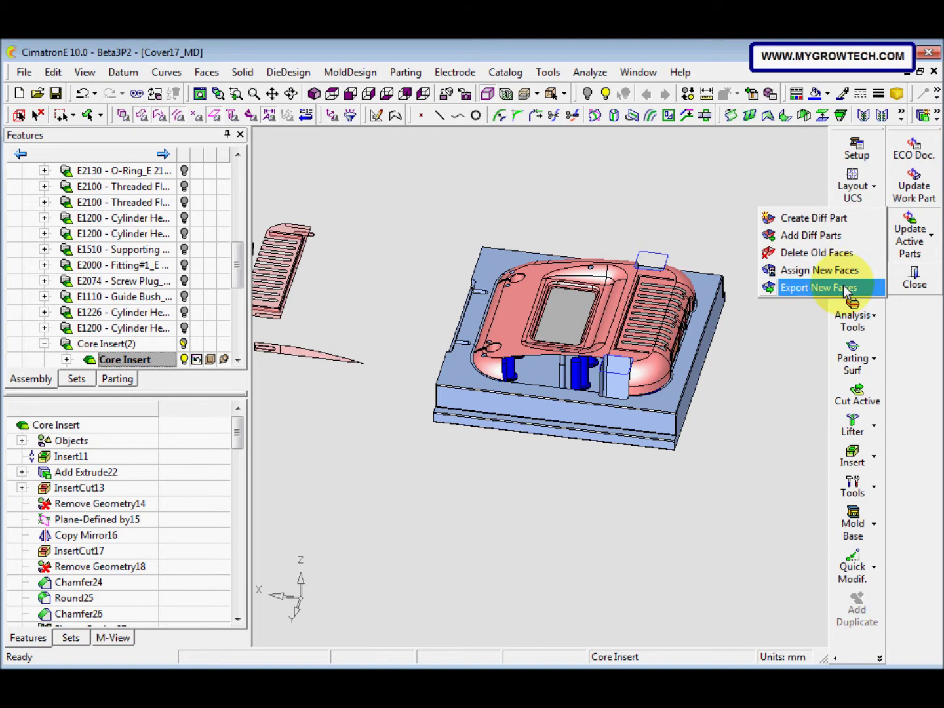
pyautogui.click(819, 287)
pyautogui.rightClick(697, 256)
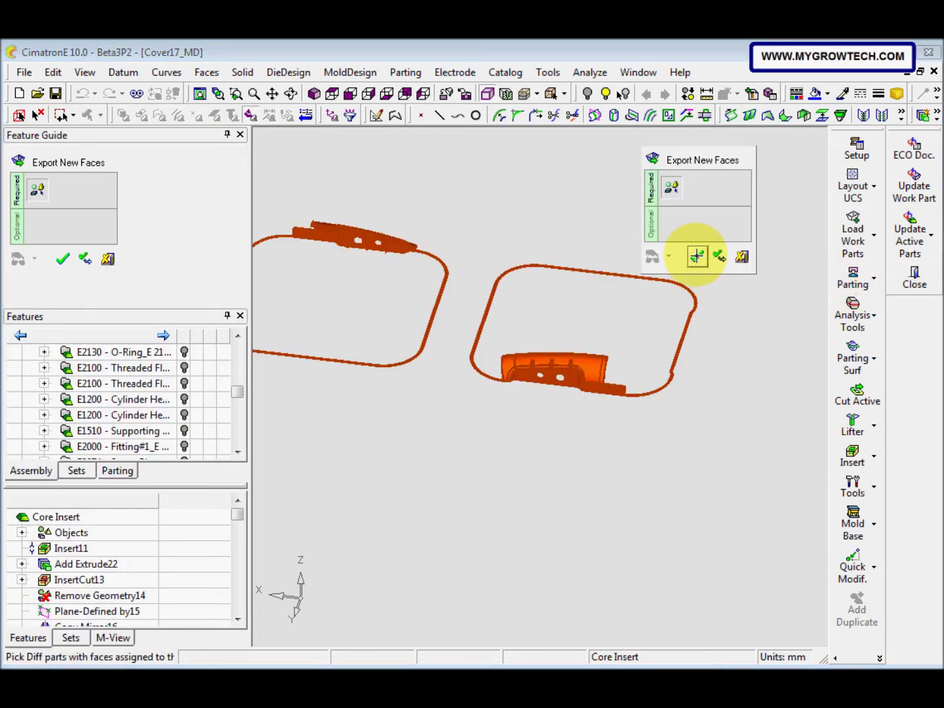
pyautogui.click(697, 256)
pyautogui.click(619, 254)
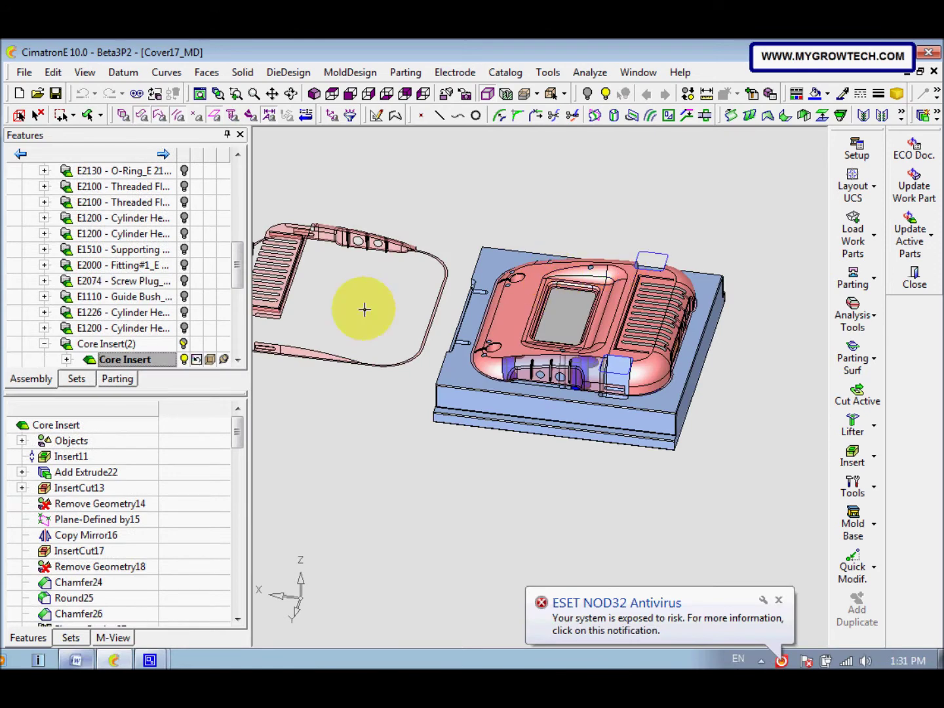
# Step: Remove the imported faces that cross the blue pockets on both sides of the core insert with Remove Geometry
pyautogui.moveTo(237, 276); pyautogui.dragTo(238, 292)
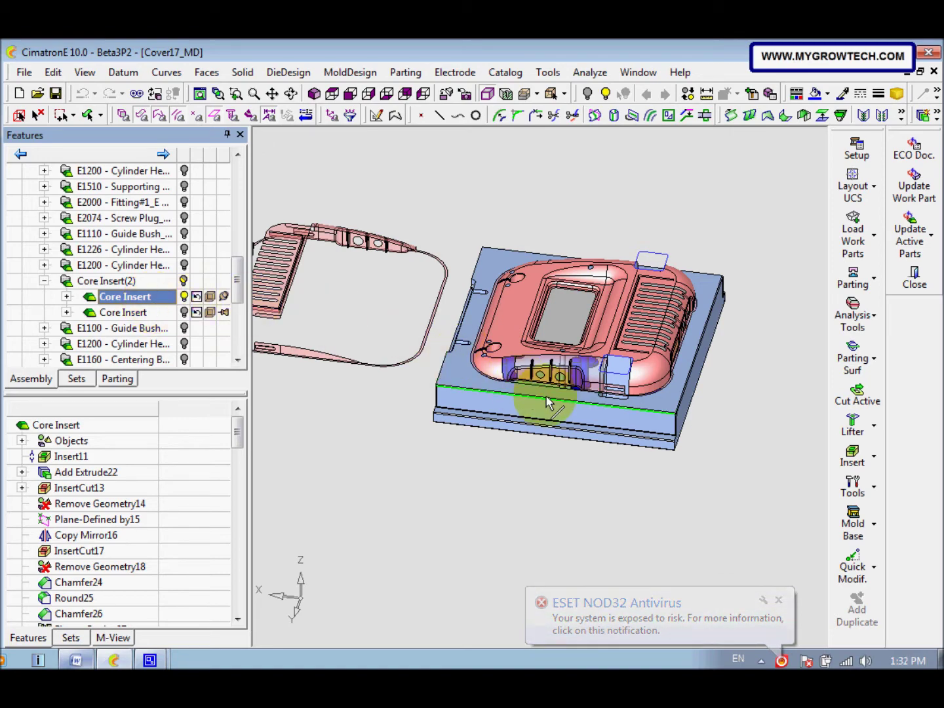
pyautogui.keyDown('ctrl'); pyautogui.moveTo(555, 397); pyautogui.dragTo(558, 404); pyautogui.keyUp('ctrl')
pyautogui.keyDown('ctrl'); pyautogui.moveTo(581, 393); pyautogui.dragTo(655, 316, button='right'); pyautogui.keyUp('ctrl')
pyautogui.keyDown('ctrl'); pyautogui.moveTo(628, 309); pyautogui.dragTo(521, 296, button='middle'); pyautogui.keyUp('ctrl')
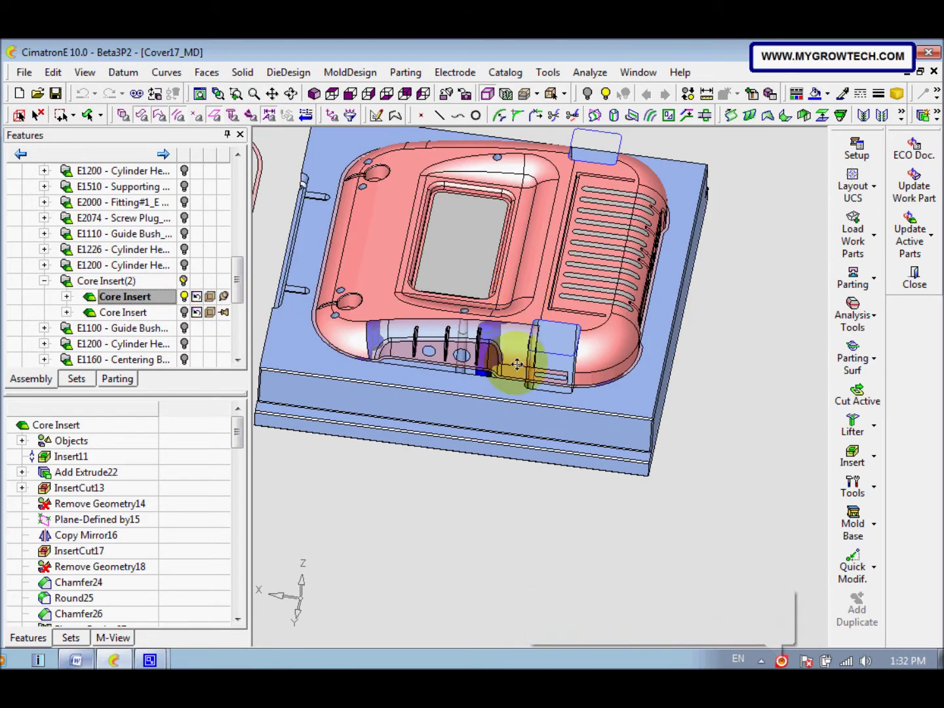
pyautogui.keyDown('ctrl'); pyautogui.moveTo(512, 349); pyautogui.dragTo(599, 238, button='right'); pyautogui.keyUp('ctrl')
pyautogui.scroll(6, 602, 272)
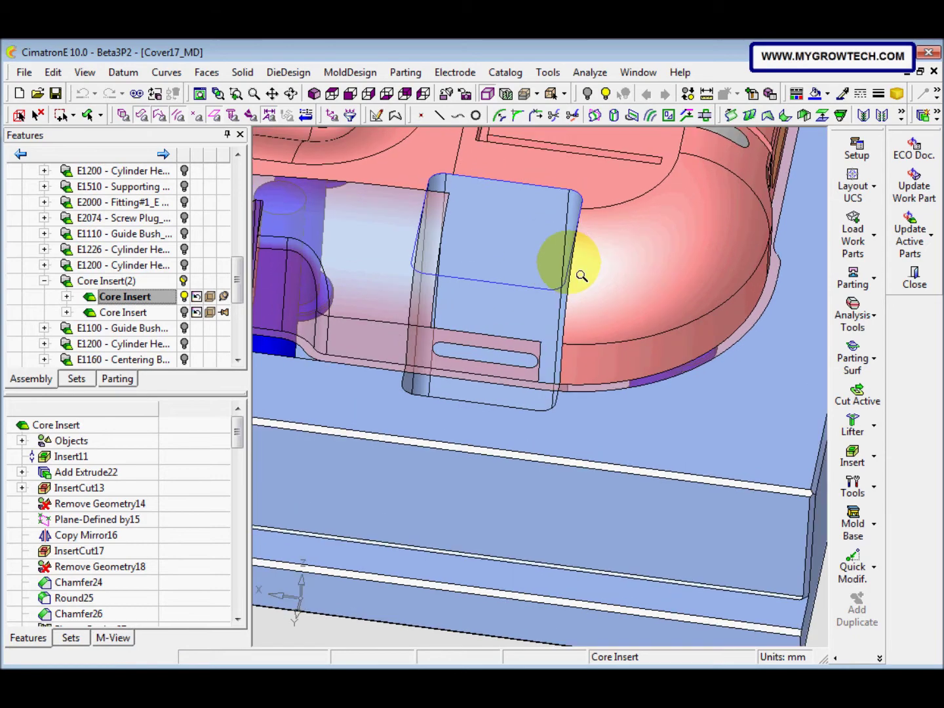
pyautogui.keyDown('ctrl'); pyautogui.moveTo(484, 379); pyautogui.dragTo(498, 410, button='middle'); pyautogui.keyUp('ctrl')
pyautogui.keyDown('ctrl'); pyautogui.moveTo(499, 410); pyautogui.dragTo(590, 358, button='right'); pyautogui.keyUp('ctrl')
pyautogui.keyDown('ctrl'); pyautogui.moveTo(591, 358); pyautogui.dragTo(605, 400, button='middle'); pyautogui.keyUp('ctrl')
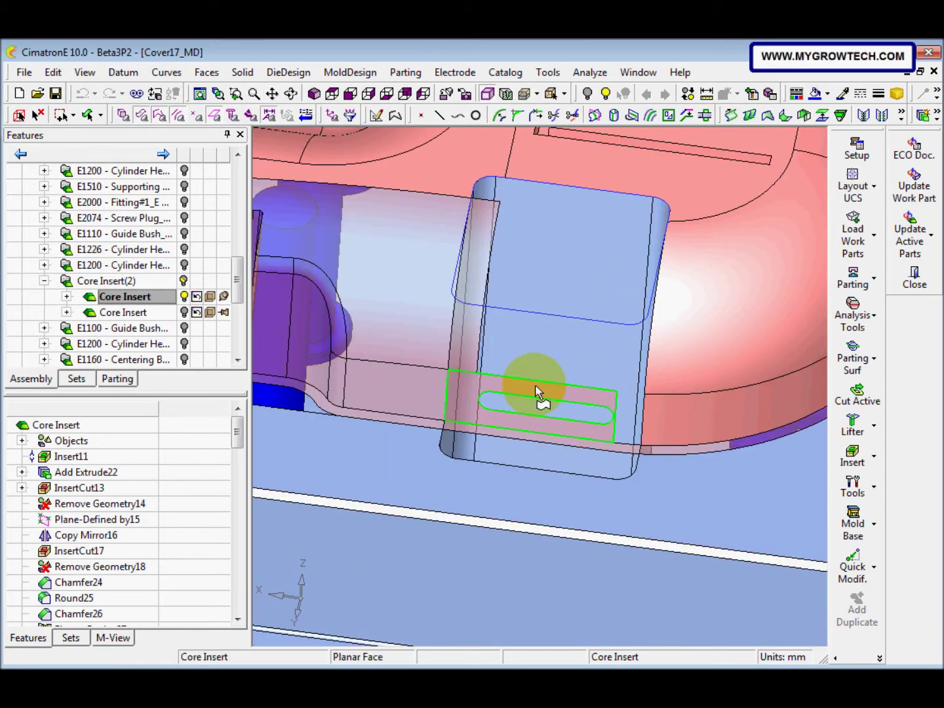
pyautogui.click(467, 366)
pyautogui.click(472, 393)
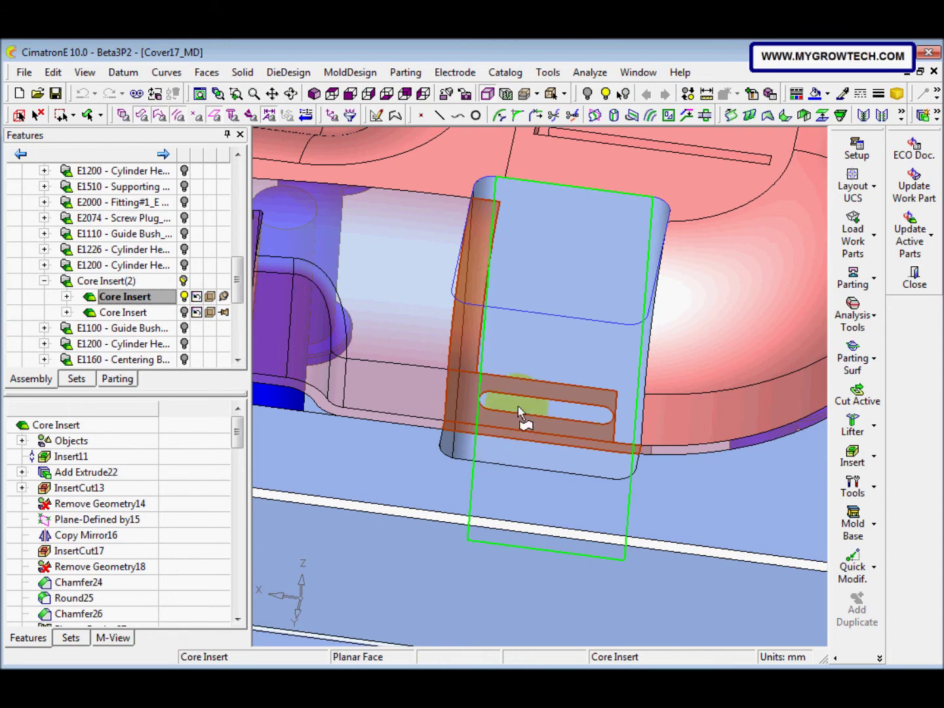
pyautogui.scroll(-3, 541, 393)
pyautogui.scroll(-3, 543, 400)
pyautogui.moveTo(544, 380); pyautogui.dragTo(491, 398, button='middle')
pyautogui.moveTo(588, 399); pyautogui.dragTo(504, 351, button='middle')
pyautogui.scroll(2, 504, 351)
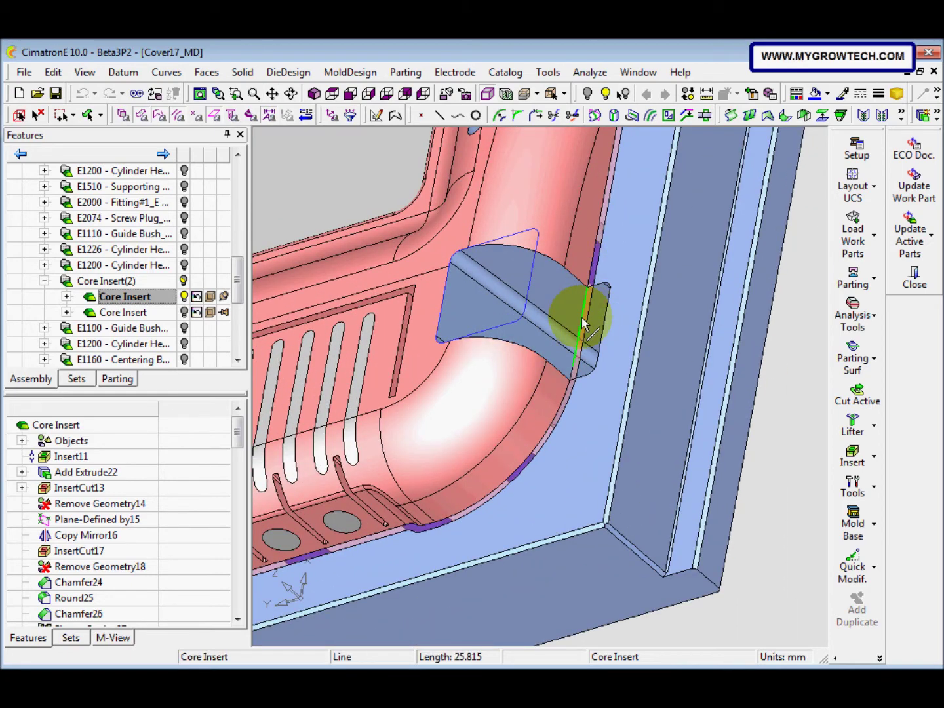
pyautogui.moveTo(579, 347); pyautogui.dragTo(660, 264, button='middle')
pyautogui.scroll(-6, 652, 341)
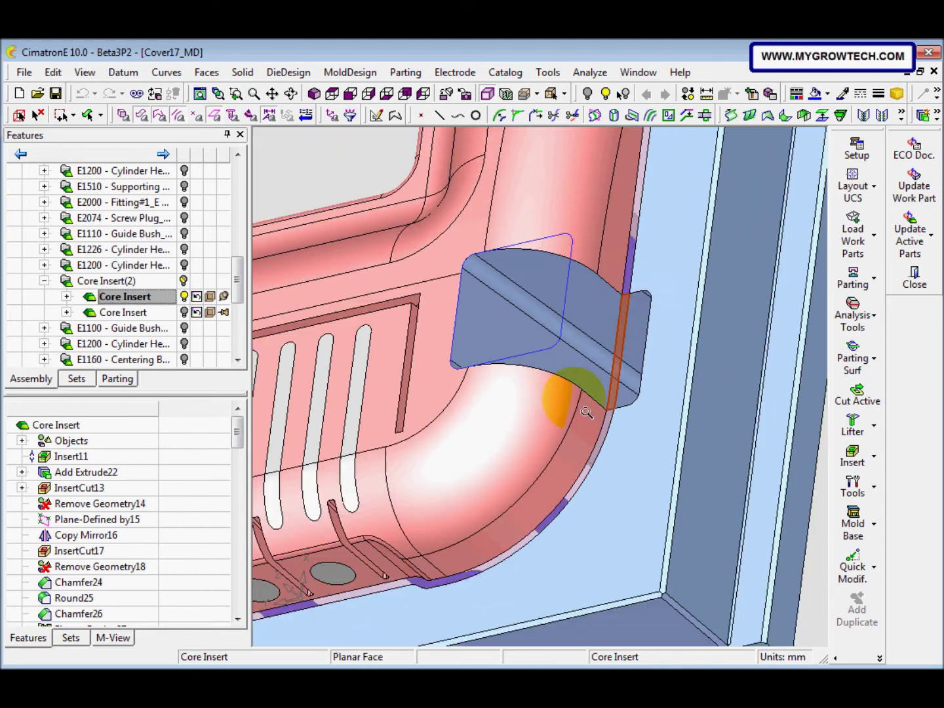
pyautogui.moveTo(485, 382); pyautogui.dragTo(490, 371, button='middle')
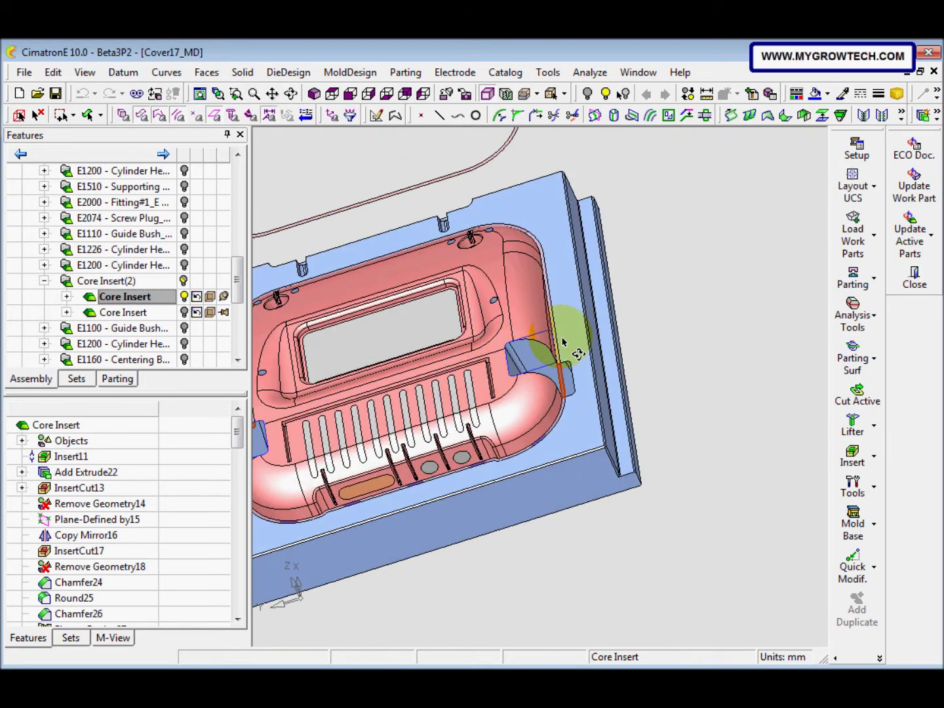
pyautogui.moveTo(566, 341); pyautogui.dragTo(715, 312, button='middle')
pyautogui.scroll(-2, 601, 384)
pyautogui.click(62, 73)
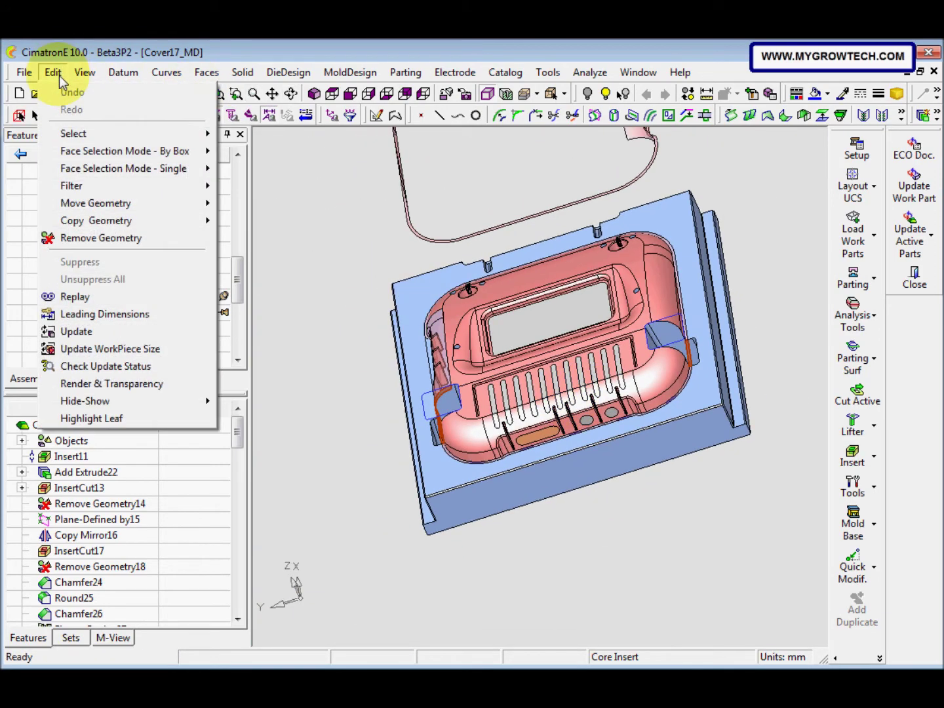
pyautogui.click(120, 241)
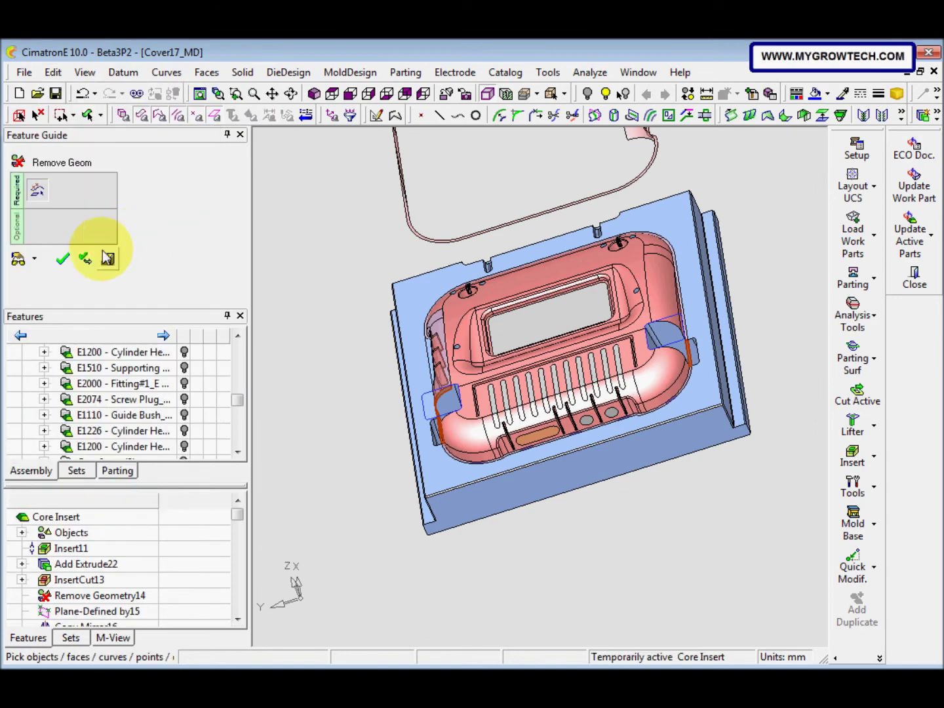
pyautogui.click(78, 257)
# Step: Create a closed Composite curve by Chain around the open gap along the bottom of the ribbed recess
pyautogui.moveTo(390, 380); pyautogui.dragTo(497, 360, button='middle')
pyautogui.scroll(2, 496, 360)
pyautogui.moveTo(584, 244); pyautogui.dragTo(583, 185, button='middle')
pyautogui.scroll(3, 596, 203)
pyautogui.moveTo(570, 261); pyautogui.dragTo(518, 344, button='middle')
pyautogui.scroll(3, 584, 238)
pyautogui.moveTo(622, 209); pyautogui.dragTo(601, 253, button='middle')
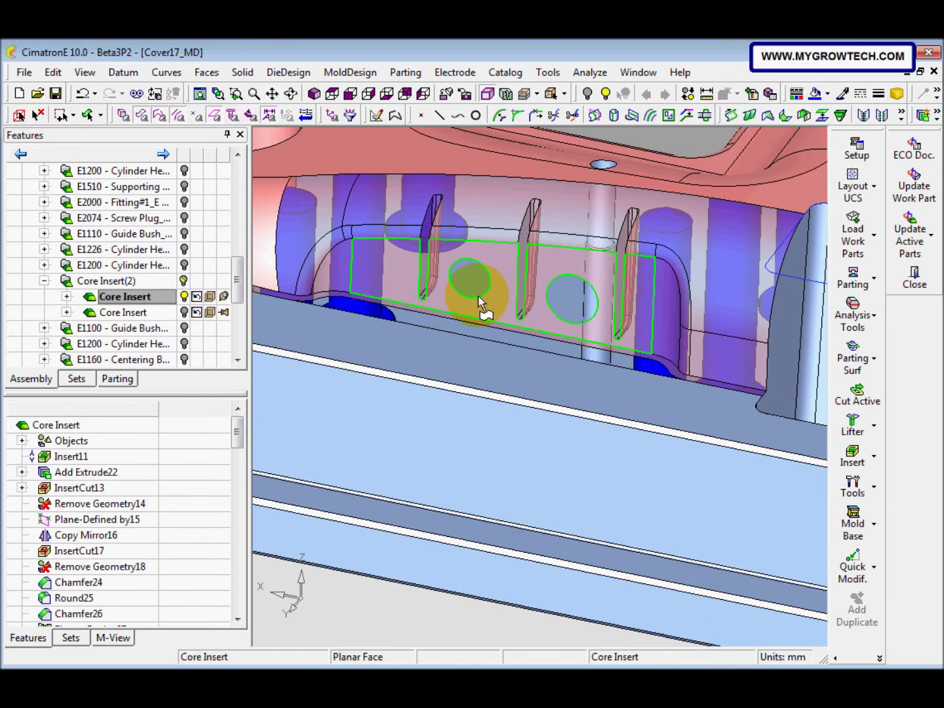
pyautogui.click(395, 116)
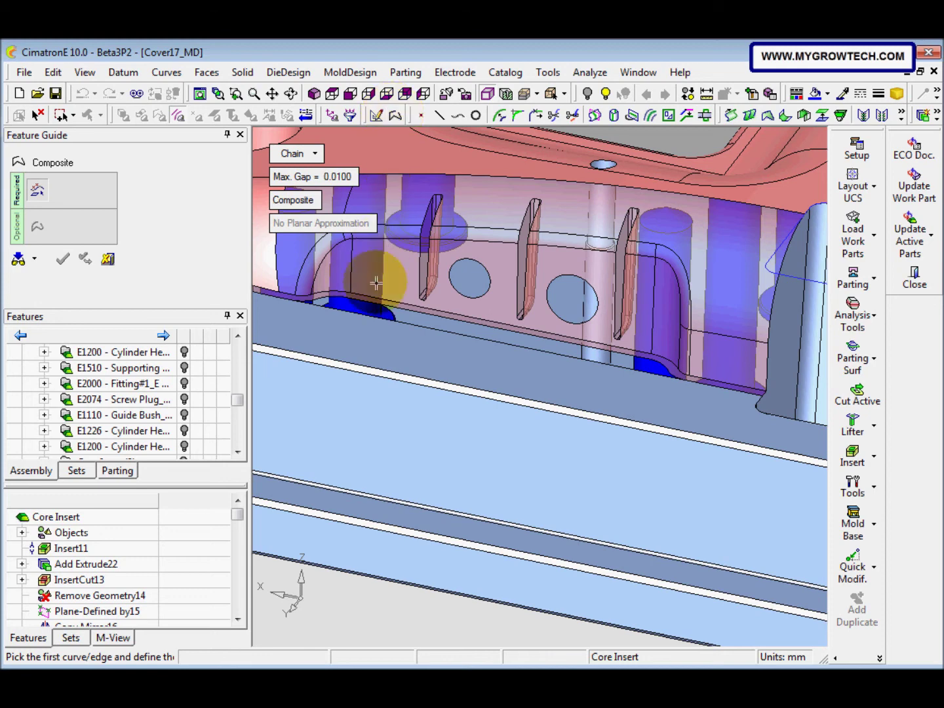
pyautogui.click(328, 309)
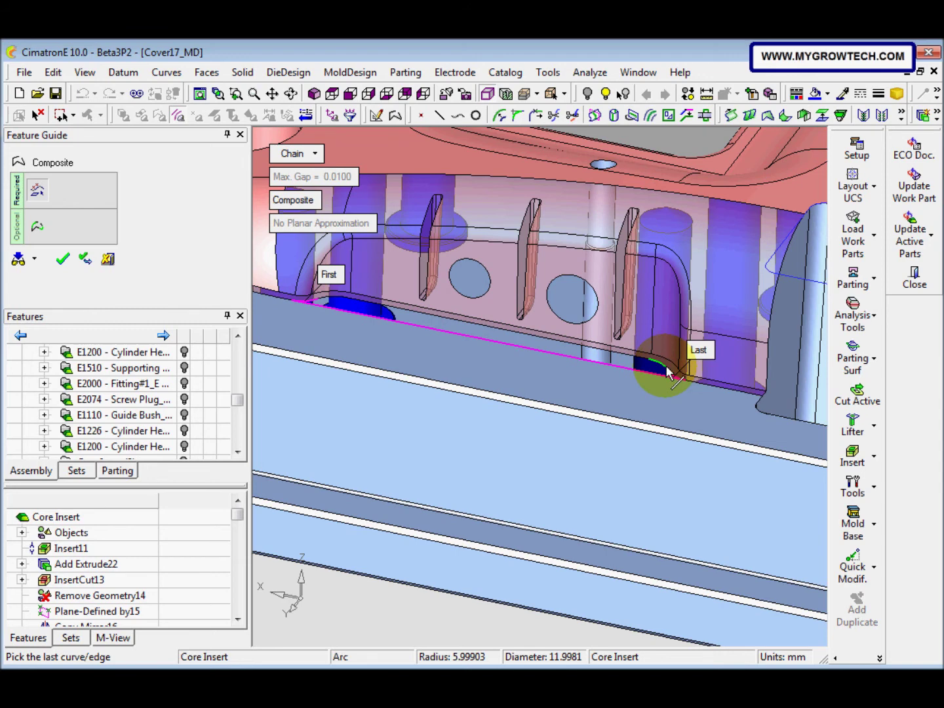
pyautogui.click(624, 359)
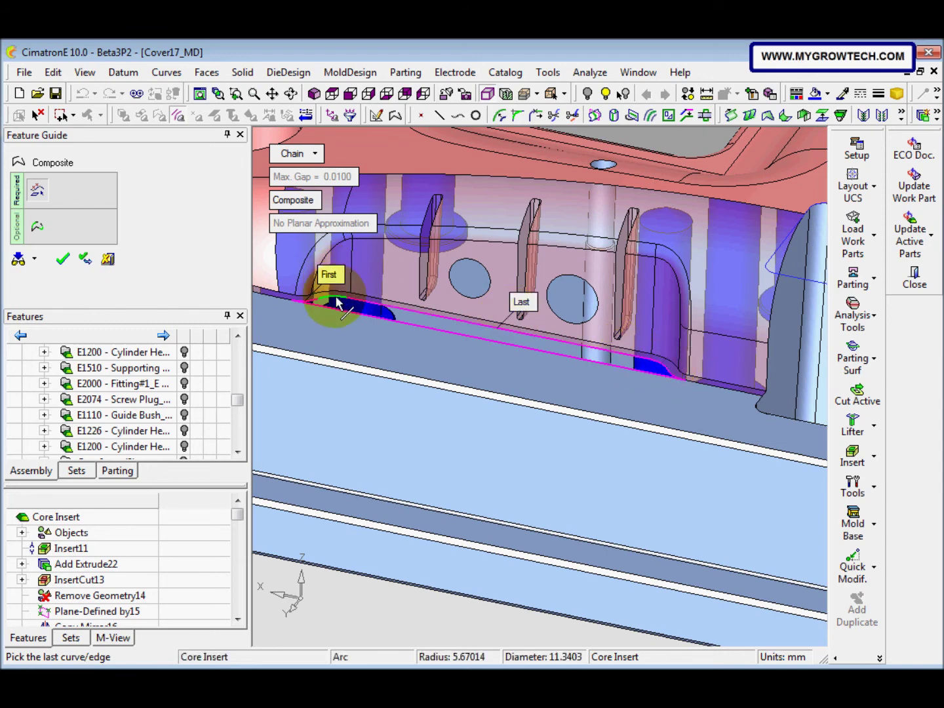
pyautogui.middleClick(429, 299)
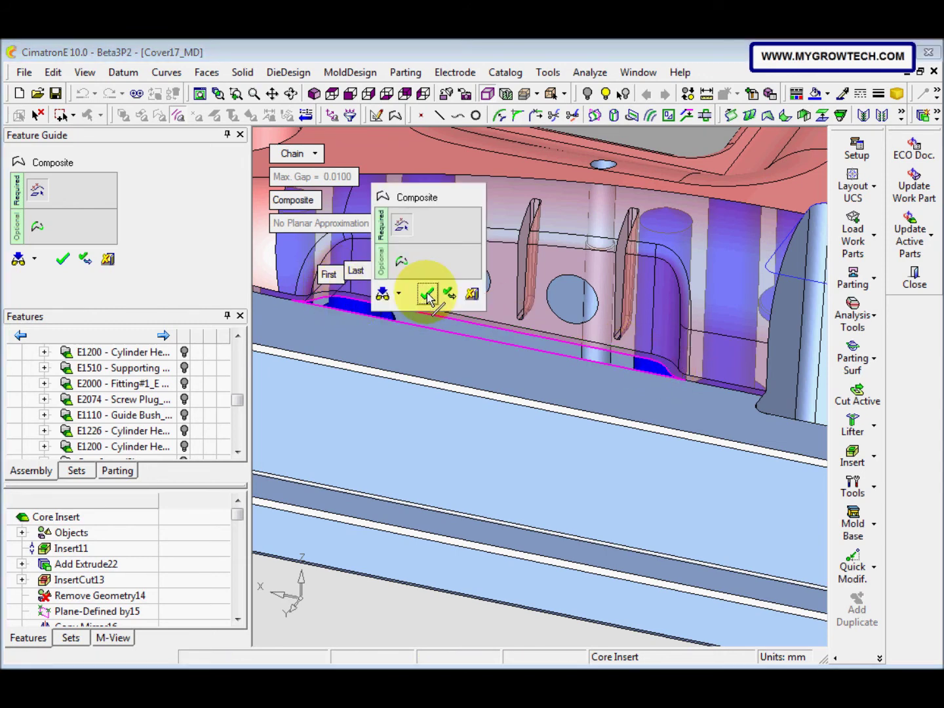
pyautogui.click(428, 294)
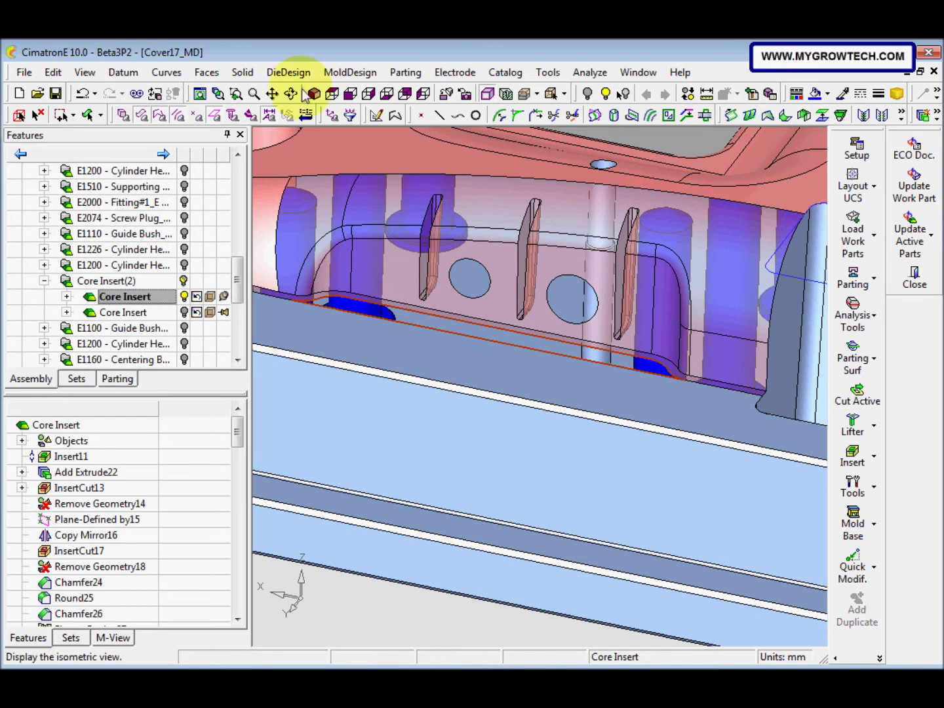
# Step: Create Bounded faces that close the gap at the recess bottom and the two round holes in the recess wall
pyautogui.click(206, 72)
pyautogui.click(232, 168)
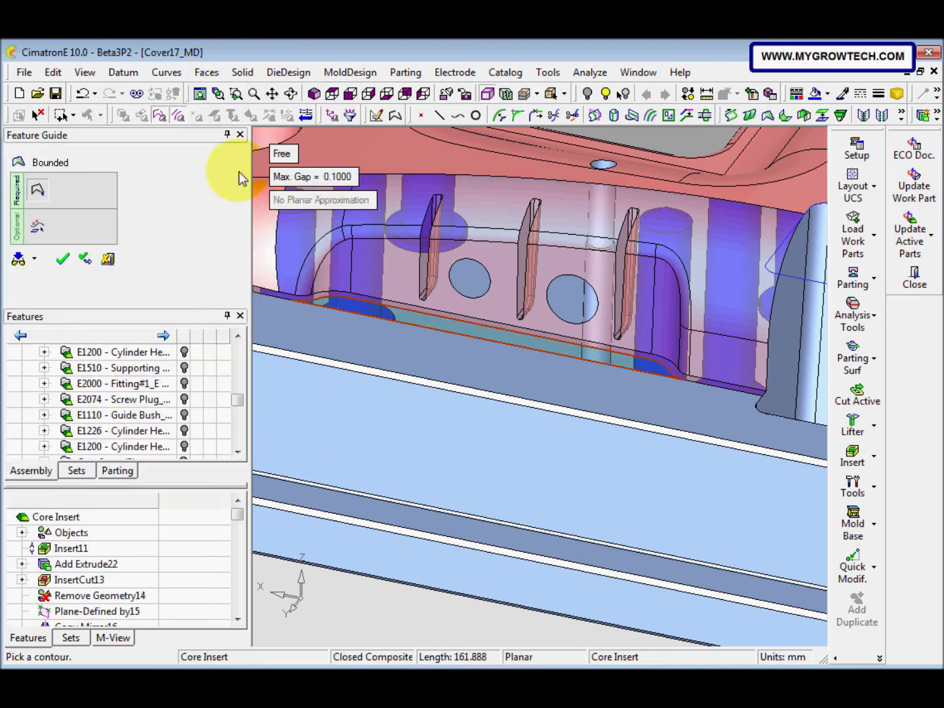
pyautogui.middleClick(372, 287)
pyautogui.click(393, 287)
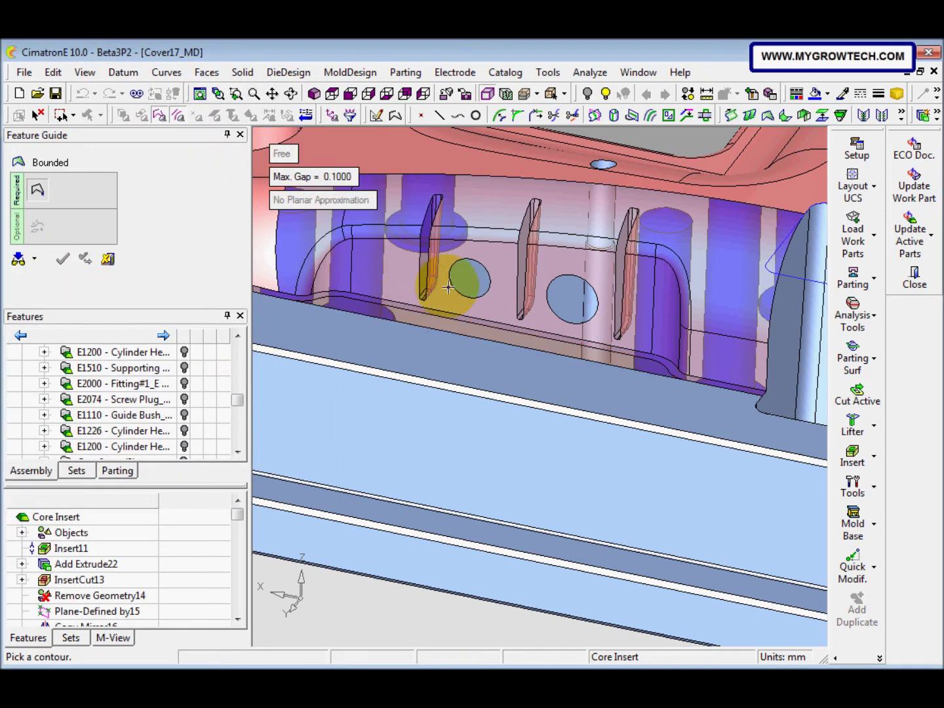
pyautogui.click(568, 324)
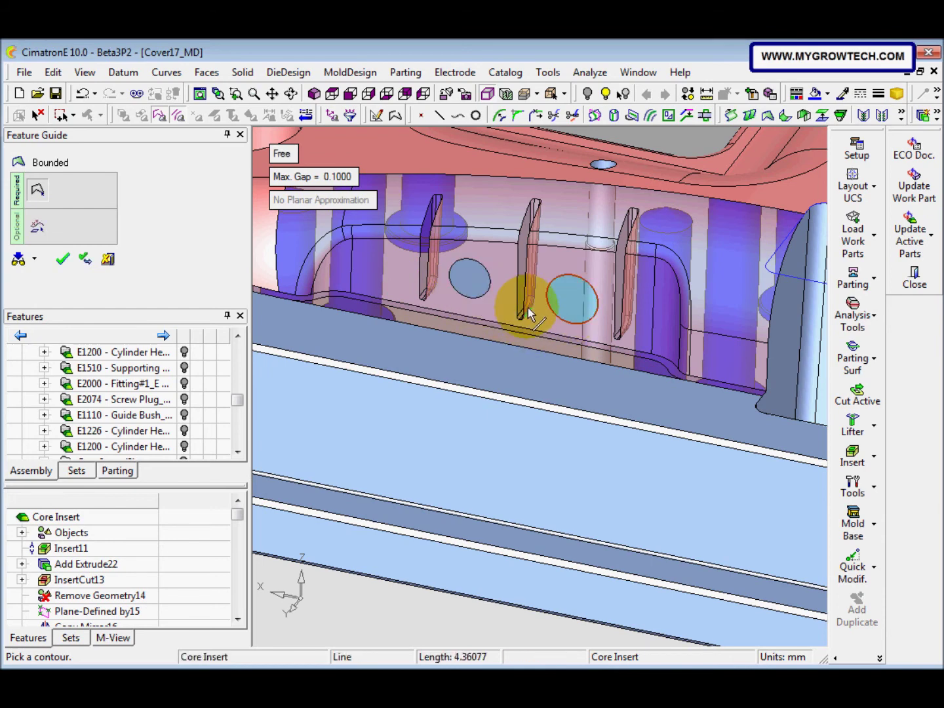
pyautogui.middleClick(533, 313)
pyautogui.click(552, 311)
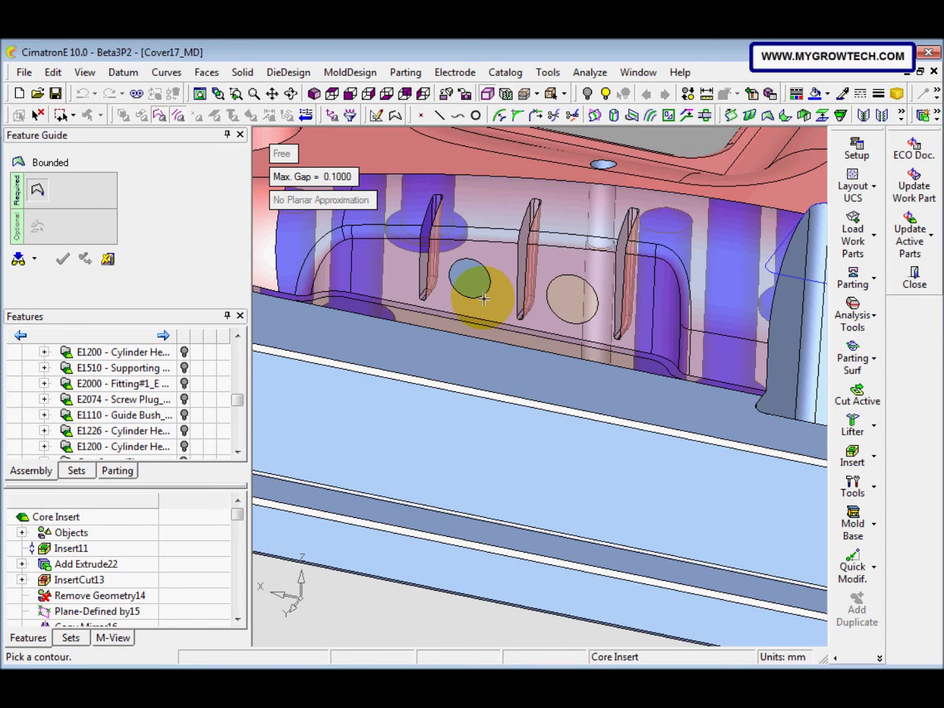
pyautogui.click(480, 303)
pyautogui.middleClick(479, 300)
pyautogui.click(479, 296)
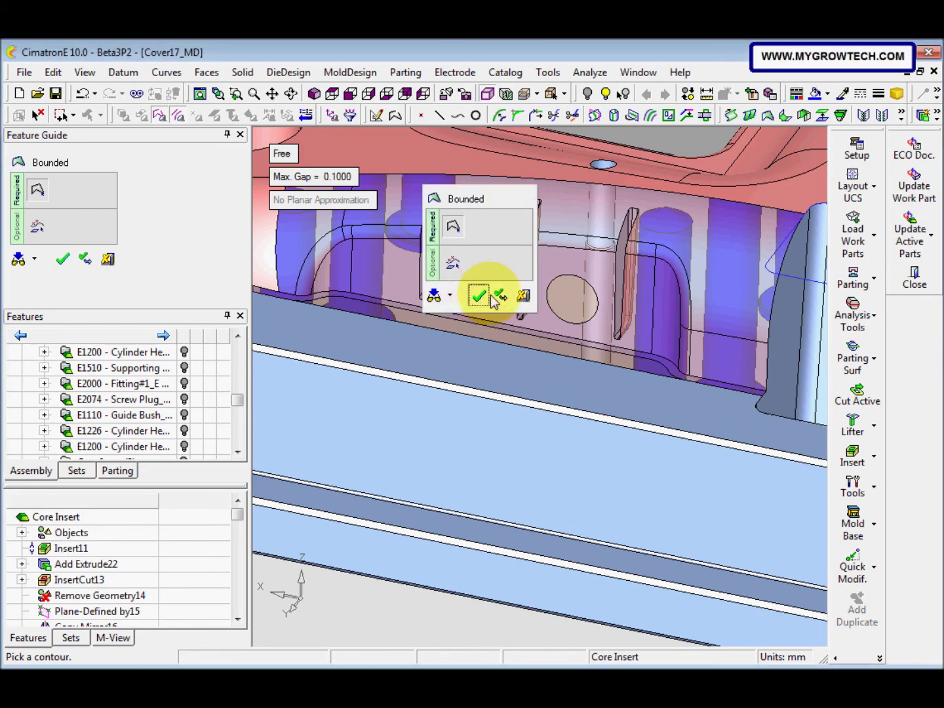
# Step: Stitch all faces of the core insert together using Stitch only with a maximum gap of 0.01
pyautogui.moveTo(531, 302); pyautogui.dragTo(518, 329, button='middle')
pyautogui.scroll(-3, 450, 363)
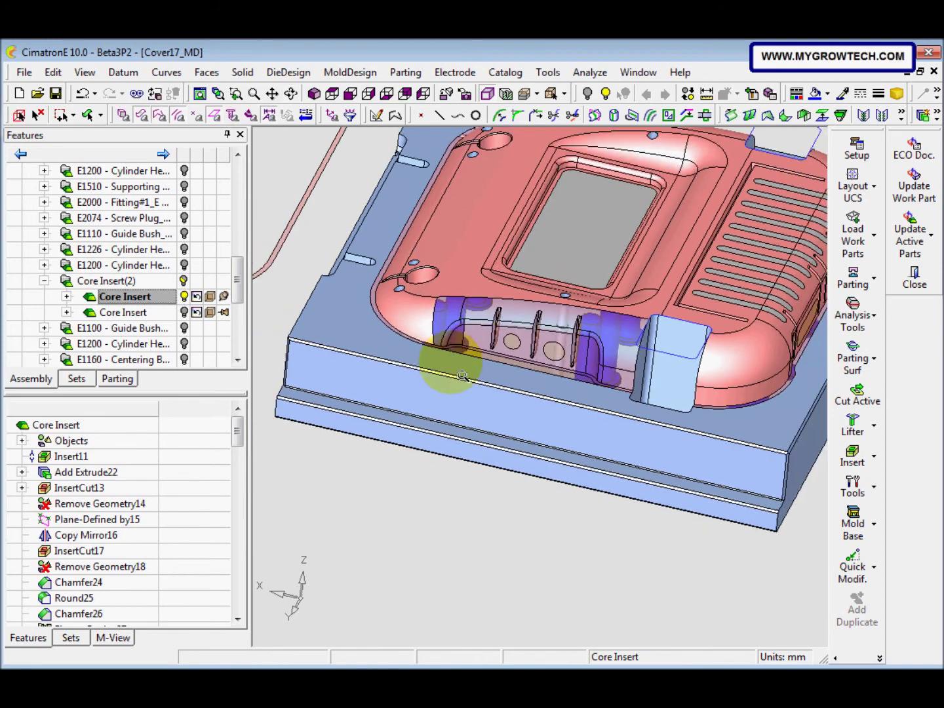
pyautogui.scroll(-3, 459, 360)
pyautogui.moveTo(462, 365); pyautogui.dragTo(417, 357, button='middle')
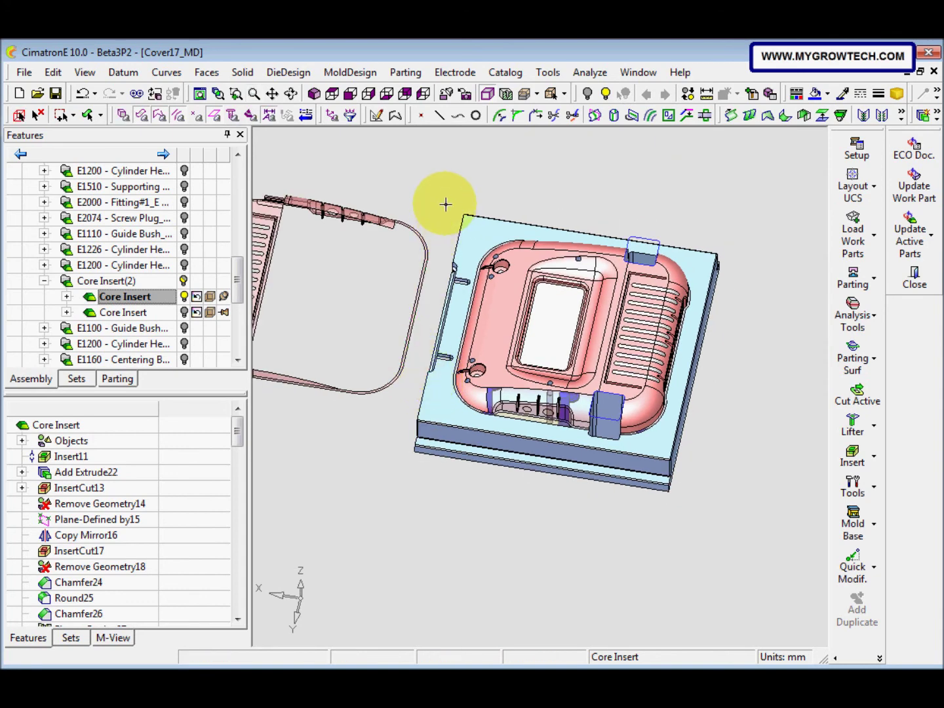
pyautogui.click(207, 72)
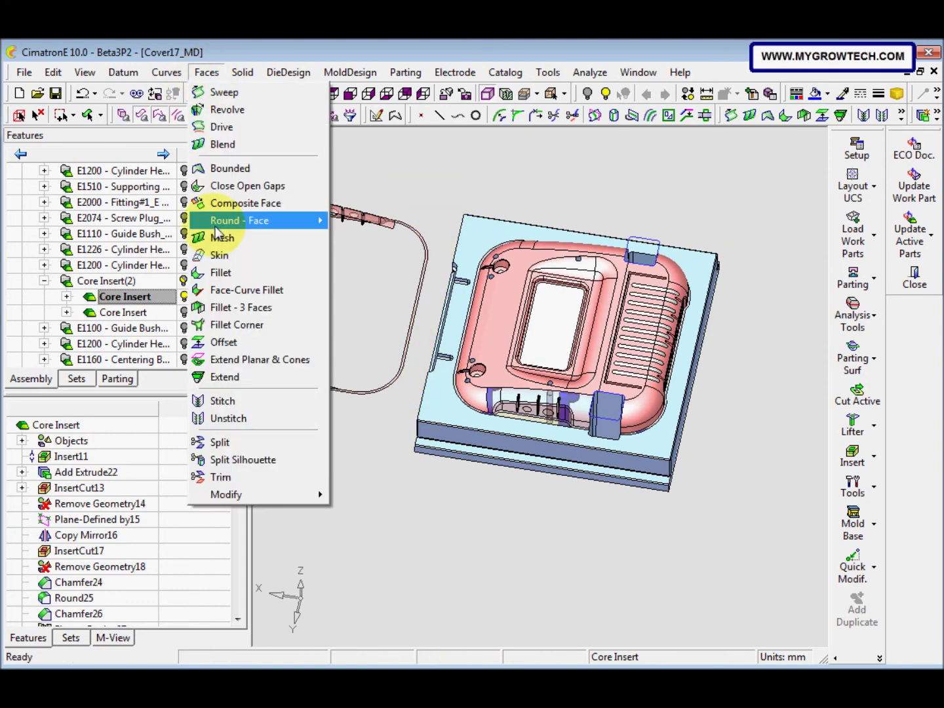
pyautogui.click(223, 402)
pyautogui.moveTo(489, 395); pyautogui.dragTo(445, 355, button='middle')
pyautogui.moveTo(416, 185); pyautogui.dragTo(738, 549)
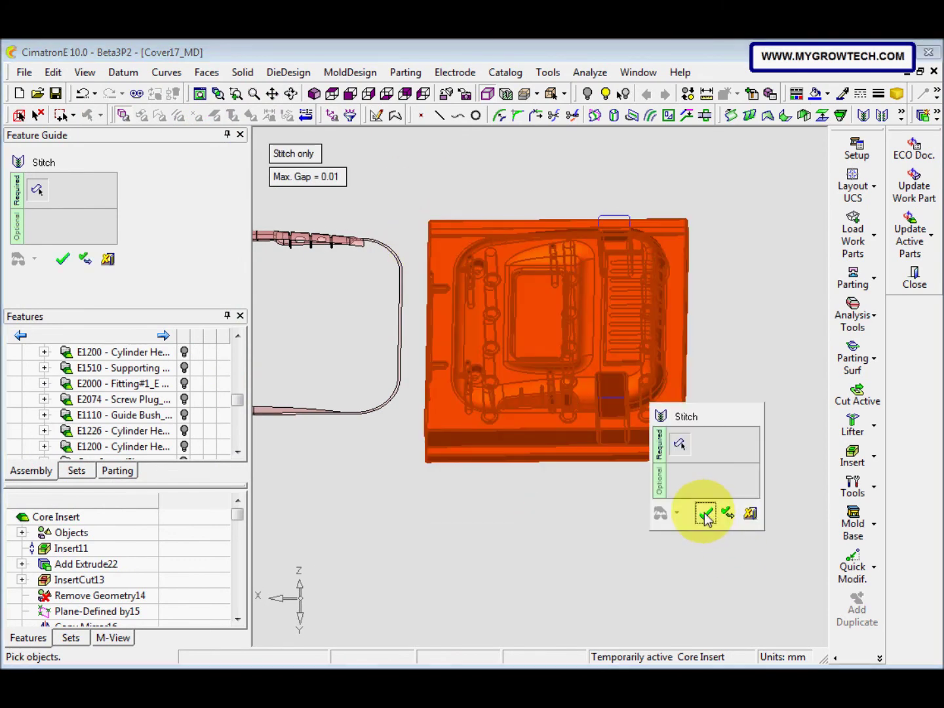
pyautogui.click(705, 517)
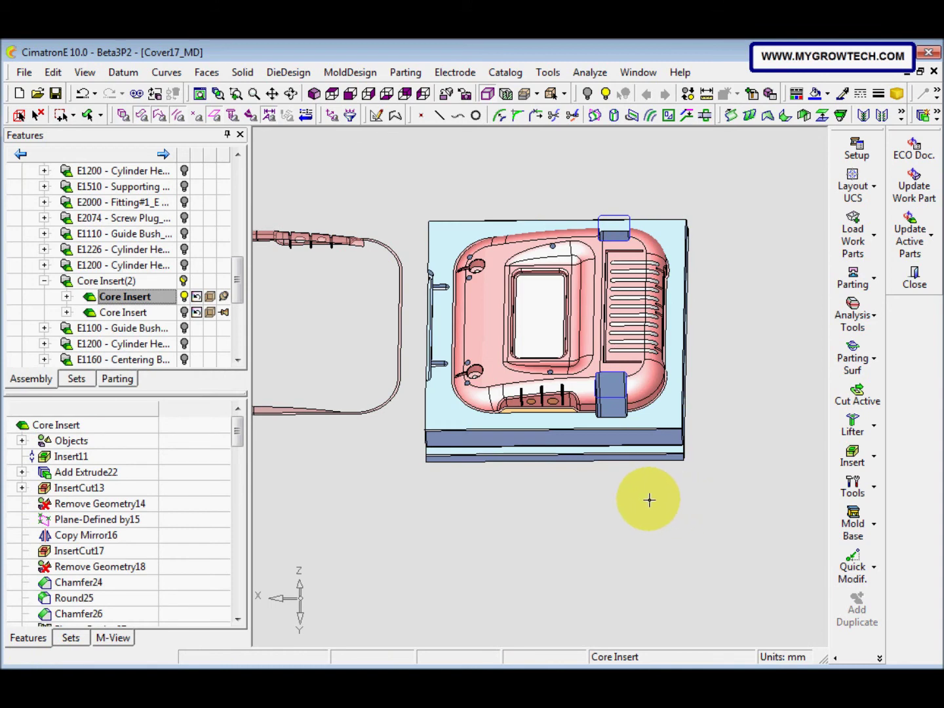
pyautogui.moveTo(631, 498); pyautogui.dragTo(491, 491, button='middle')
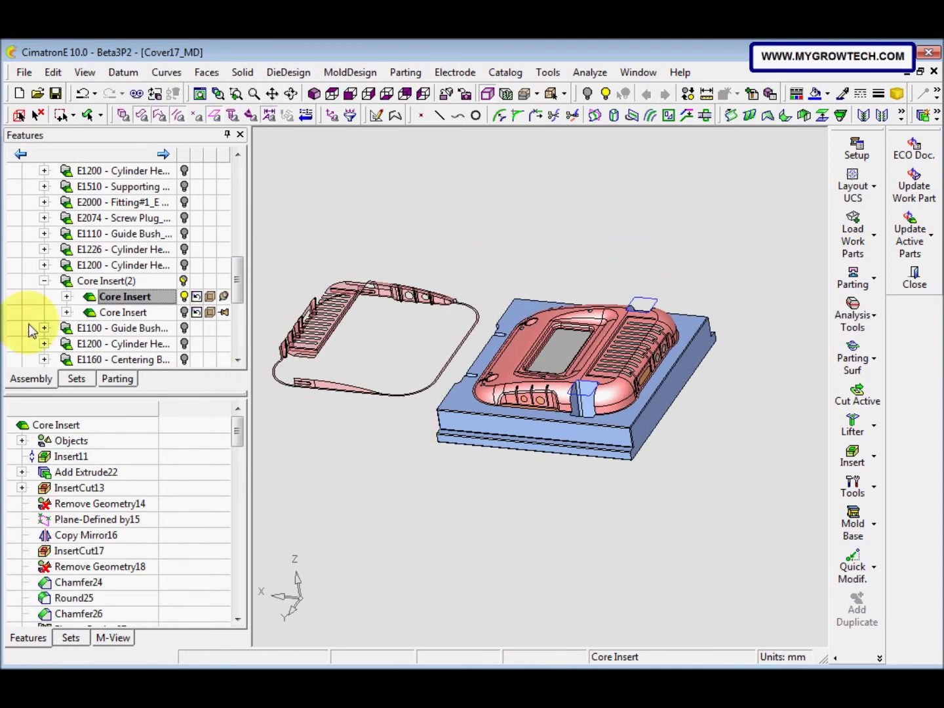